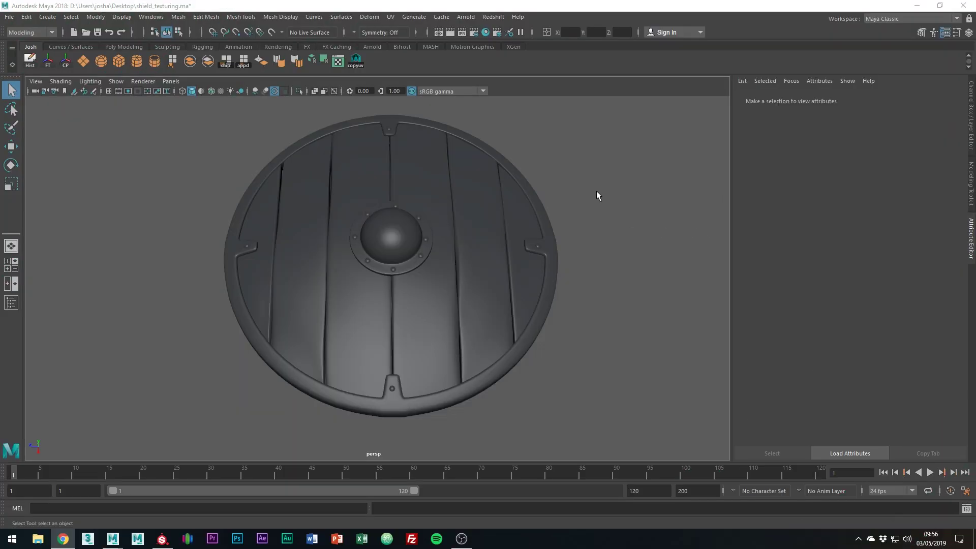
- Select the shield, turn on its smooth mesh preview (3), and tilt the view back
{"action": "left_click", "coordinate": [521, 211]}
{"action": "key", "text": "3"}
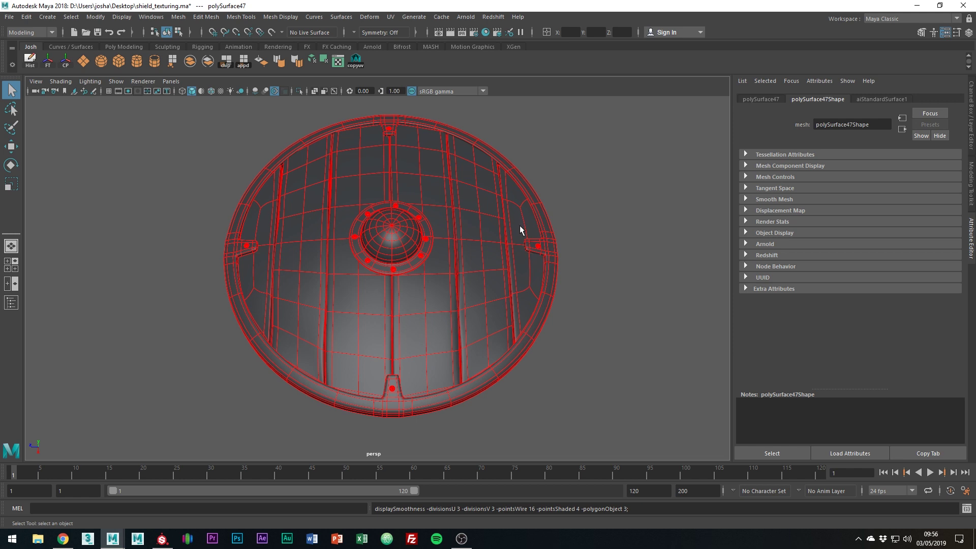
{"action": "mouse_move", "coordinate": [520, 223]}
{"action": "left_mouse_down", "text": "alt"}
{"action": "mouse_move", "coordinate": [529, 224]}
{"action": "mouse_move", "coordinate": [514, 224]}
{"action": "left_mouse_up", "text": "alt"}
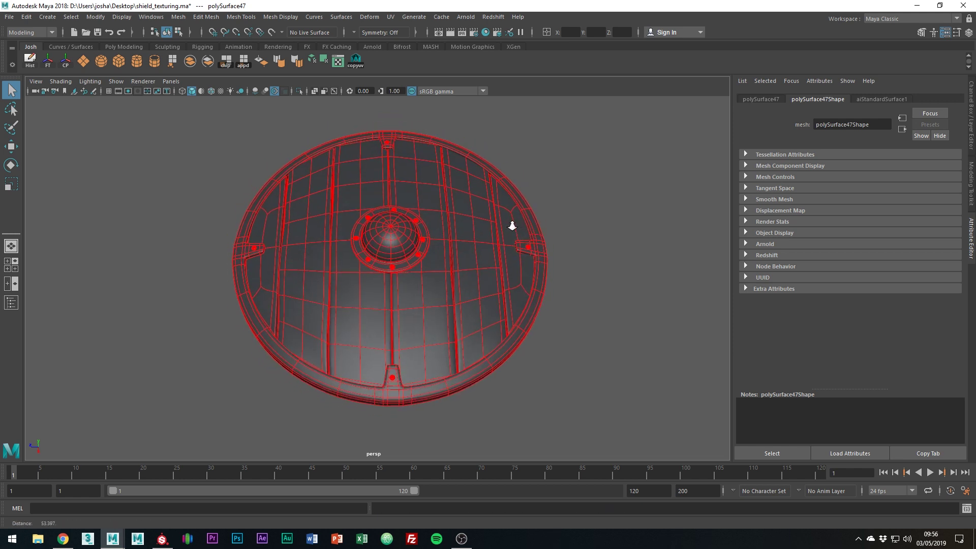
- Convert the shield's smooth mesh preview into real polygons
{"action": "left_click", "coordinate": [96, 17]}
{"action": "mouse_move", "coordinate": [134, 263]}
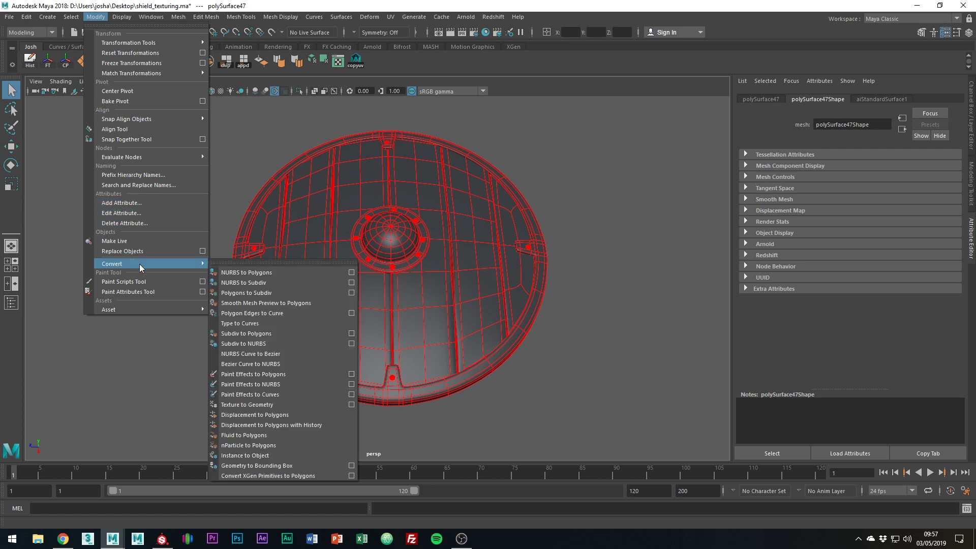
{"action": "left_click", "coordinate": [253, 303]}
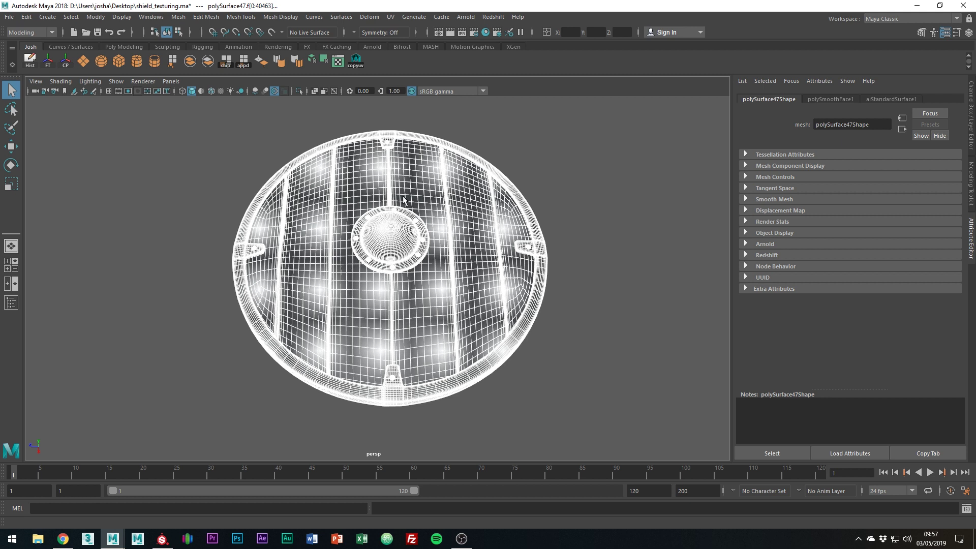
- Export the selected shield to the Desktop as shield.obj with the OBJexport type
{"action": "left_click", "coordinate": [9, 17]}
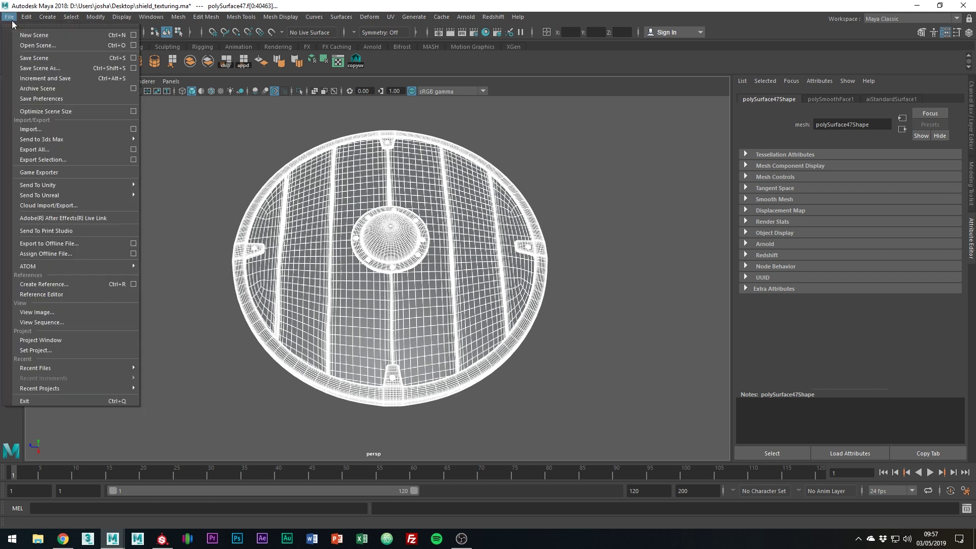
{"action": "left_click", "coordinate": [42, 161]}
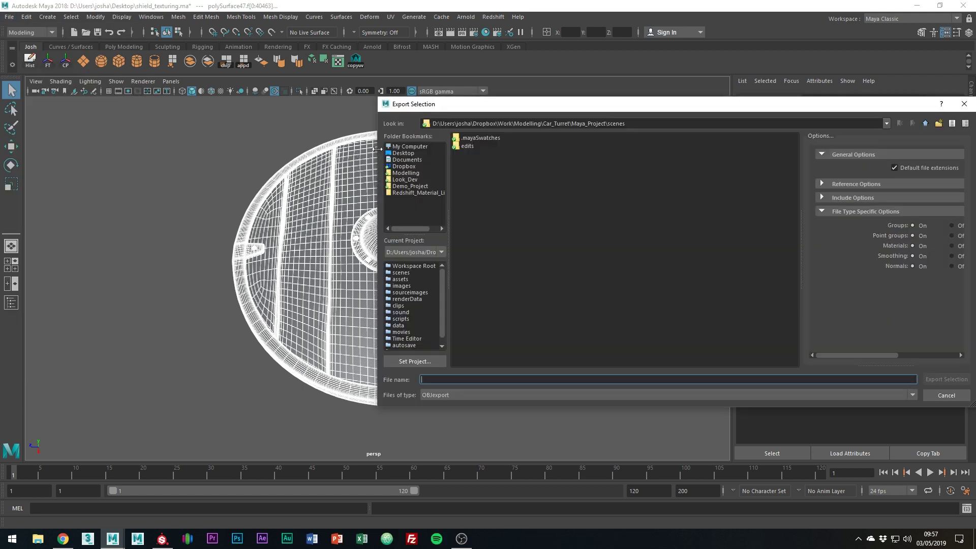
{"action": "left_click", "coordinate": [403, 153]}
{"action": "left_click_drag", "start_coordinate": [524, 104], "coordinate": [453, 90]}
{"action": "left_click", "coordinate": [407, 365]}
{"action": "type", "text": "shield"}
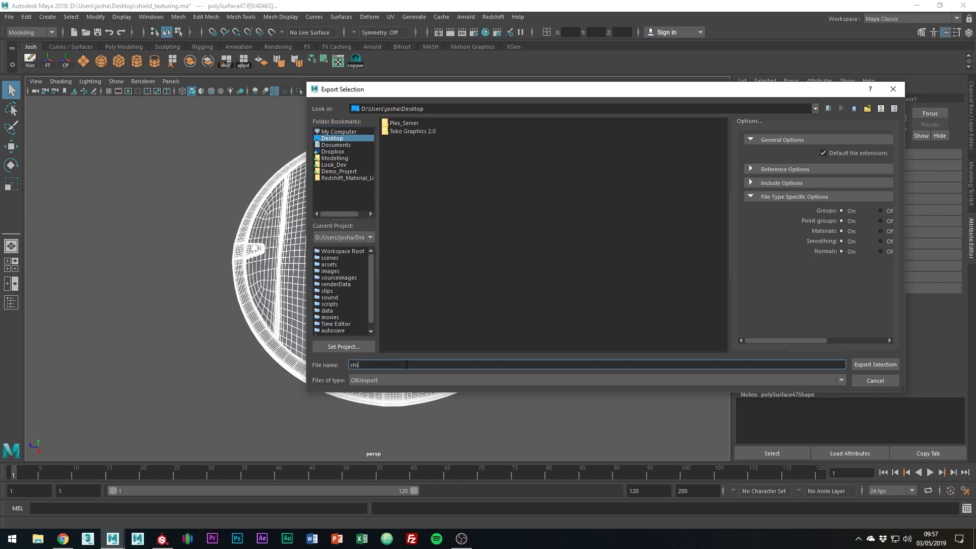
{"action": "left_click", "coordinate": [398, 380]}
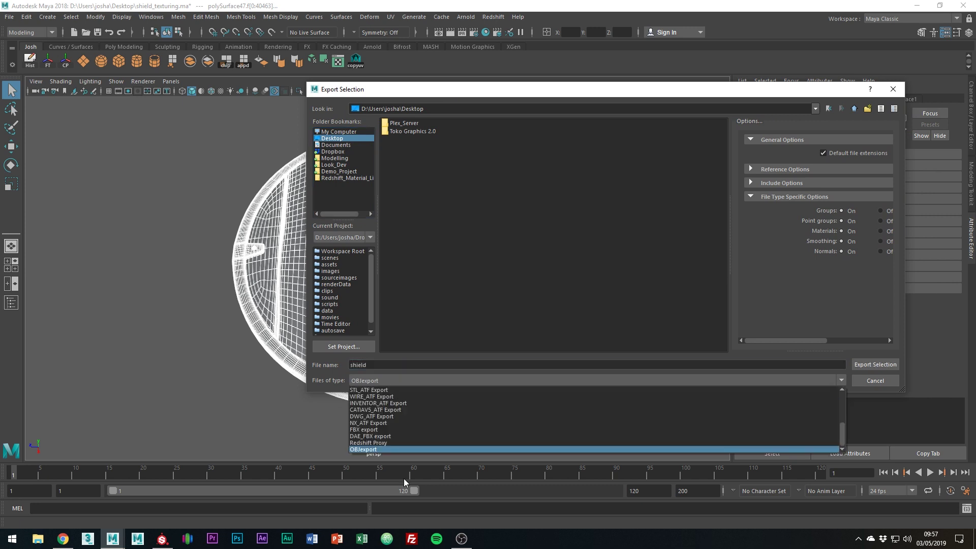
{"action": "left_click", "coordinate": [374, 452]}
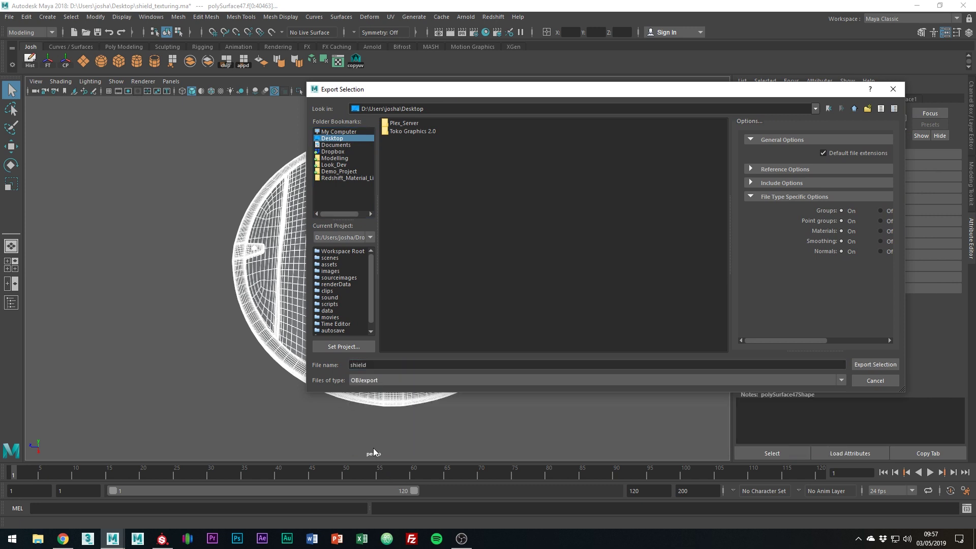
{"action": "left_click", "coordinate": [867, 365]}
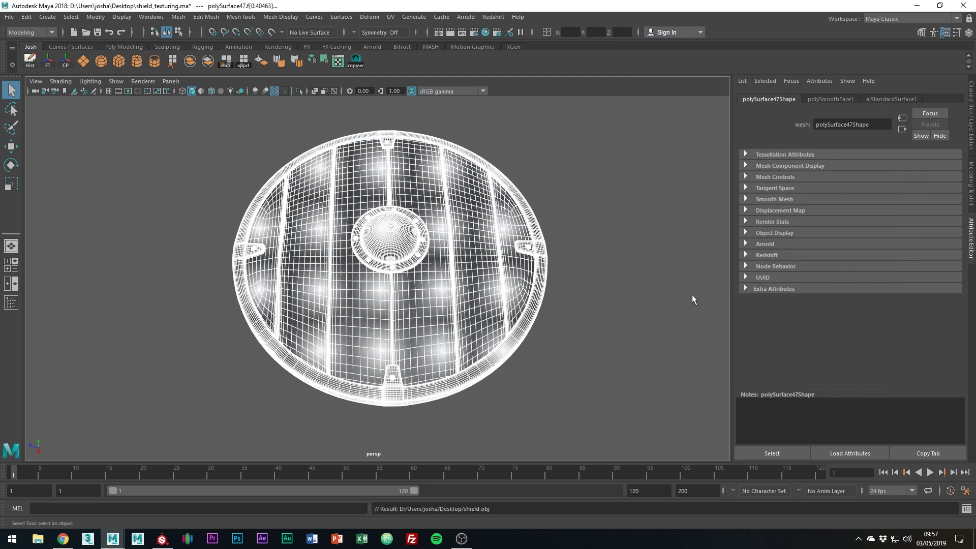
- Check in the Plug-in Manager that the obj export plug-in is loaded
{"action": "left_click", "coordinate": [151, 16]}
{"action": "mouse_move", "coordinate": [184, 115]}
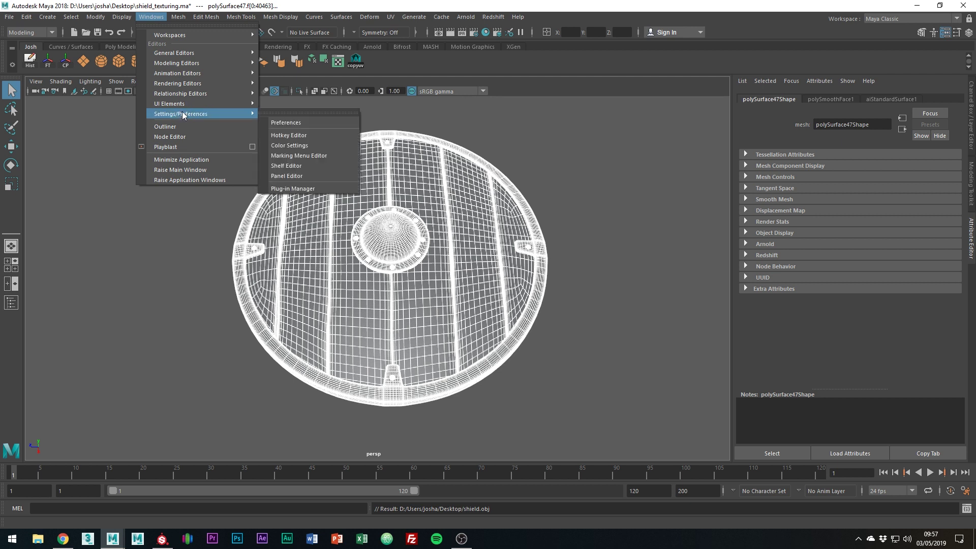
{"action": "left_click", "coordinate": [295, 189]}
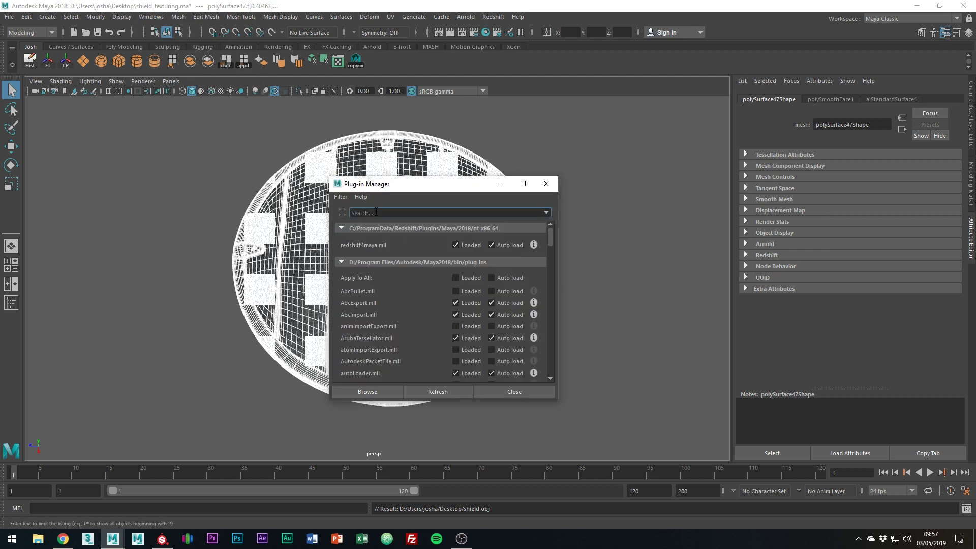
{"action": "type", "text": "obj"}
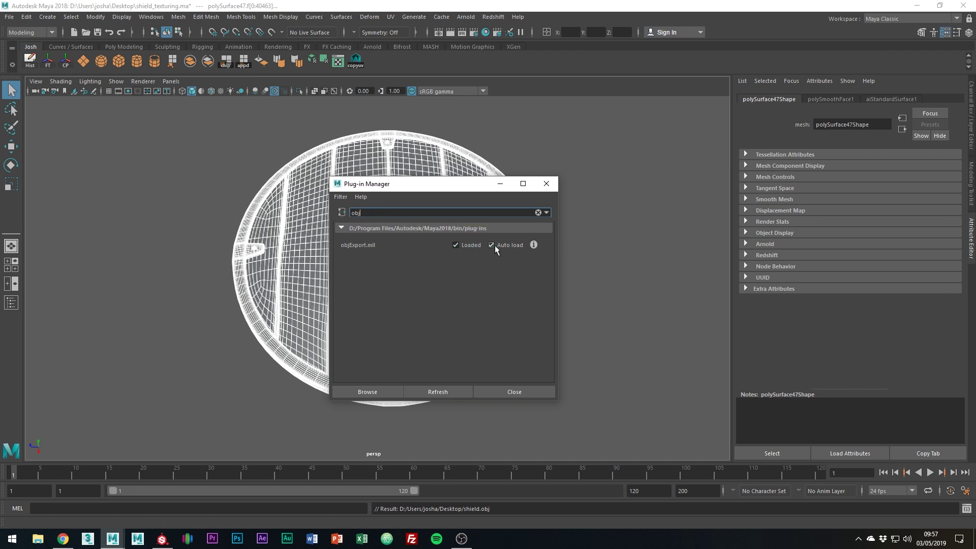
{"action": "left_click", "coordinate": [514, 392]}
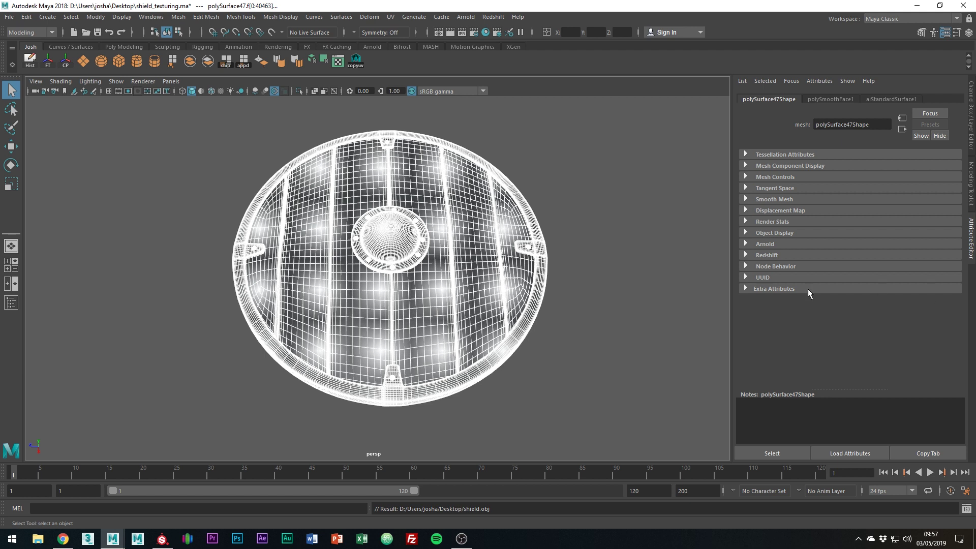
- Undo the export and smoothing, reselect the shield, and close the Maya scene
{"action": "key", "text": "ctrl+z"}
{"action": "key", "text": "ctrl+z"}
{"action": "left_click", "coordinate": [499, 268]}
{"action": "key", "text": "ctrl+z"}
{"action": "left_click", "coordinate": [578, 267]}
{"action": "left_click", "coordinate": [507, 256]}
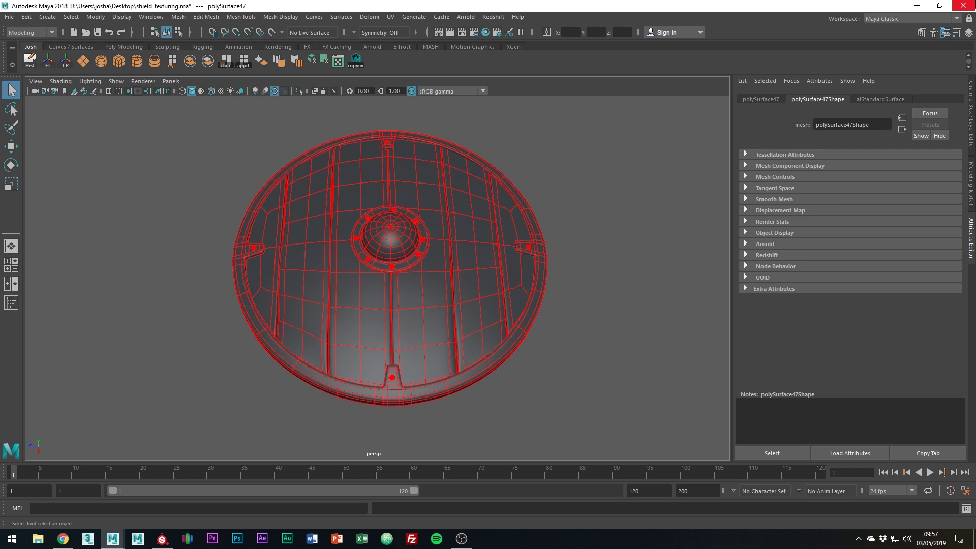
{"action": "left_click", "coordinate": [963, 5]}
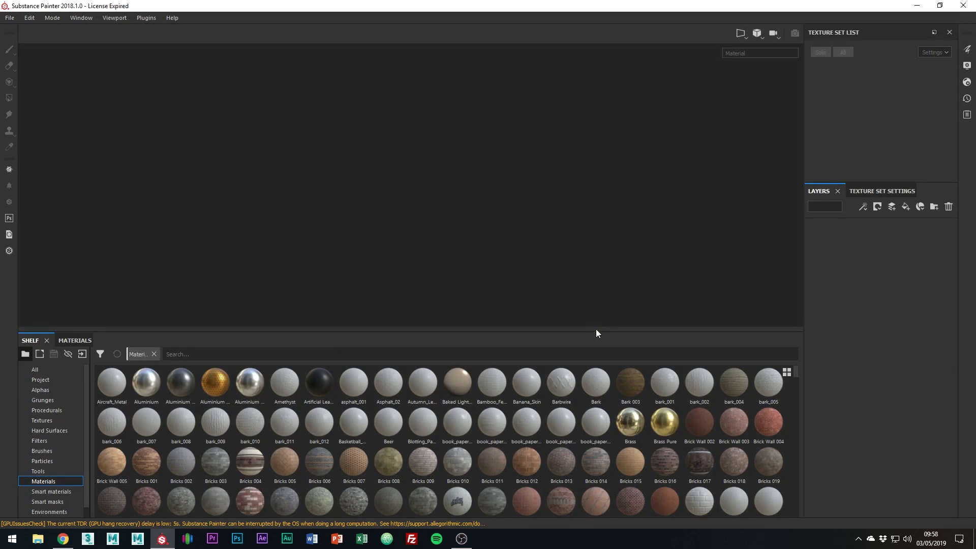
- Start a new PBR - Metallic Roughness project from shield.obj at 2048 document resolution
{"action": "left_click", "coordinate": [9, 18]}
{"action": "left_click", "coordinate": [16, 30]}
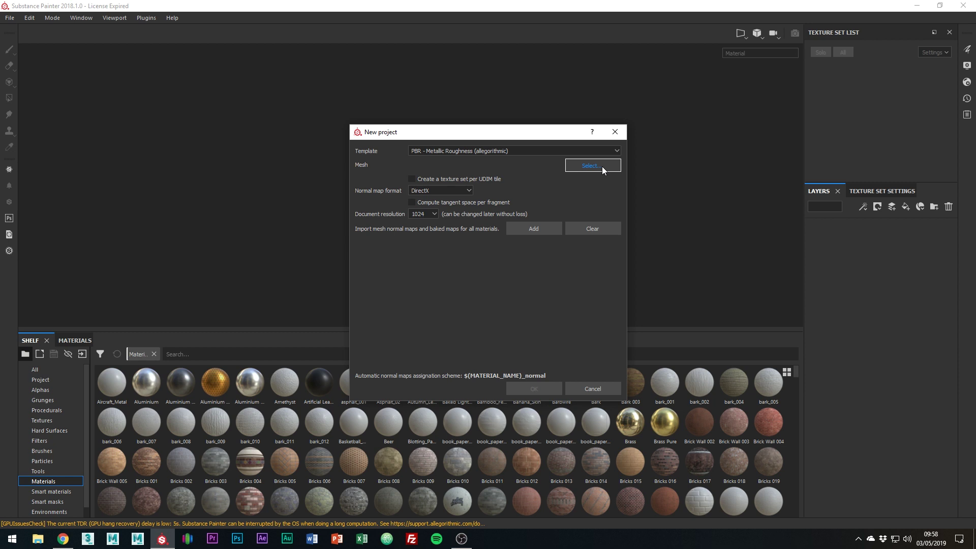
{"action": "left_click", "coordinate": [523, 153]}
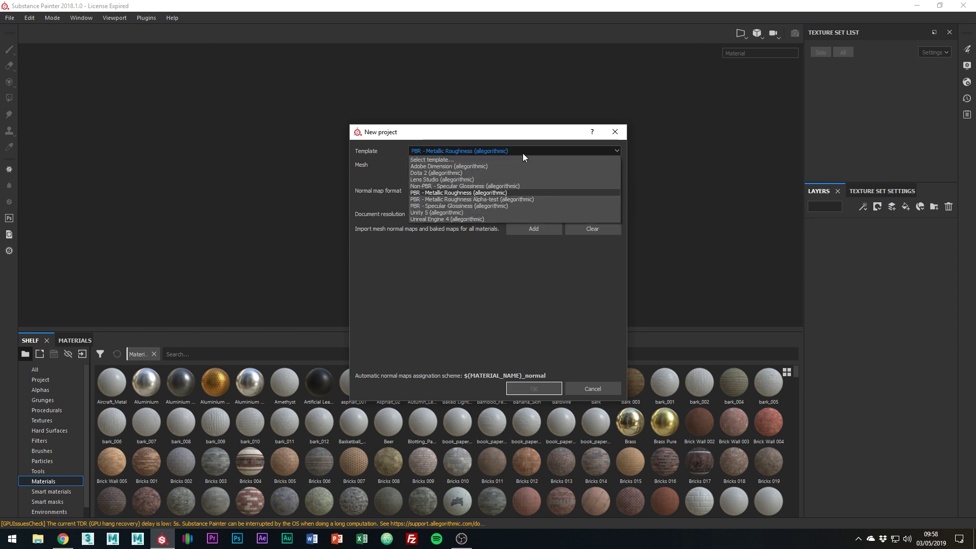
{"action": "left_click", "coordinate": [457, 193]}
{"action": "left_click", "coordinate": [614, 166]}
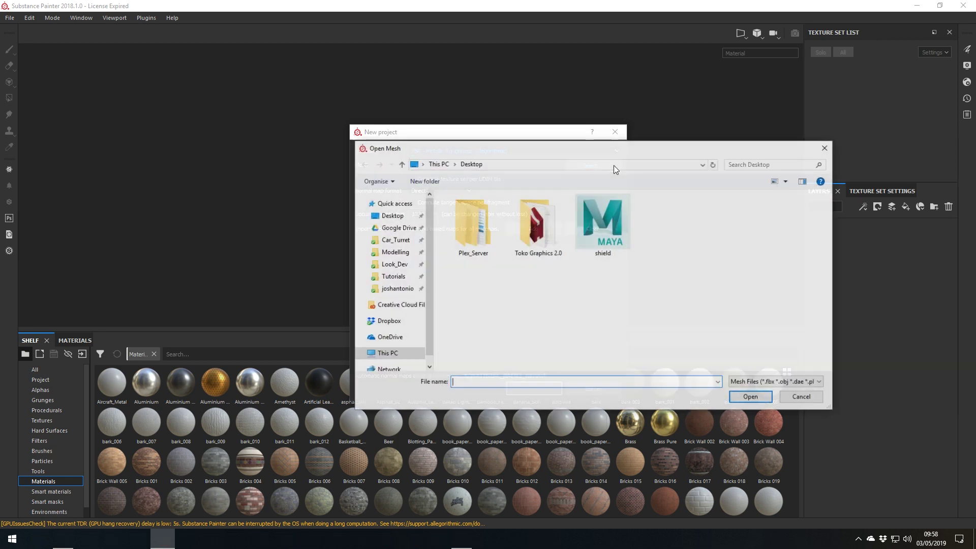
{"action": "double_click", "coordinate": [602, 231]}
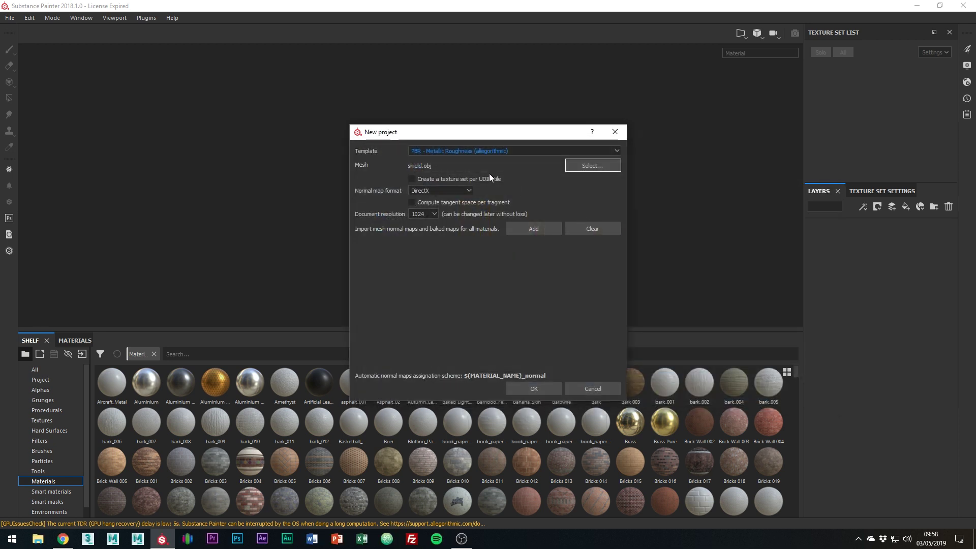
{"action": "left_click", "coordinate": [430, 215]}
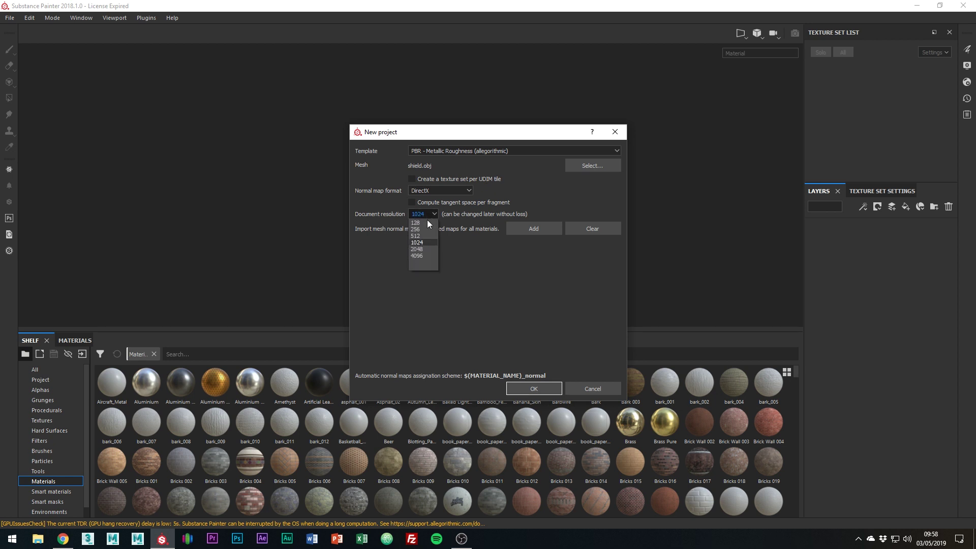
{"action": "left_click", "coordinate": [418, 250]}
{"action": "left_click", "coordinate": [534, 388]}
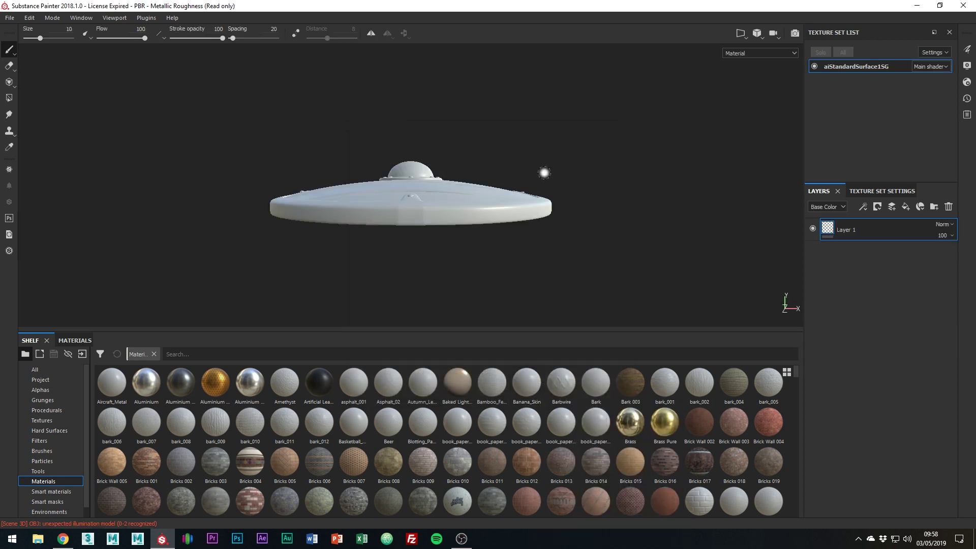
{"action": "mouse_move", "coordinate": [544, 170]}
{"action": "left_mouse_down", "text": "alt"}
{"action": "mouse_move", "coordinate": [340, 211]}
{"action": "mouse_move", "coordinate": [414, 227]}
{"action": "mouse_move", "coordinate": [497, 212]}
{"action": "mouse_move", "coordinate": [523, 239]}
{"action": "mouse_move", "coordinate": [477, 173]}
{"action": "mouse_move", "coordinate": [533, 184]}
{"action": "left_mouse_up", "text": "alt"}
{"action": "middle_click_drag", "start_coordinate": [532, 184], "coordinate": [479, 195], "text": "alt"}
{"action": "mouse_move", "coordinate": [502, 185]}
{"action": "left_mouse_down", "text": "alt"}
{"action": "mouse_move", "coordinate": [681, 164]}
{"action": "mouse_move", "coordinate": [545, 207]}
{"action": "mouse_move", "coordinate": [503, 188]}
{"action": "mouse_move", "coordinate": [508, 201]}
{"action": "left_mouse_up", "text": "alt"}
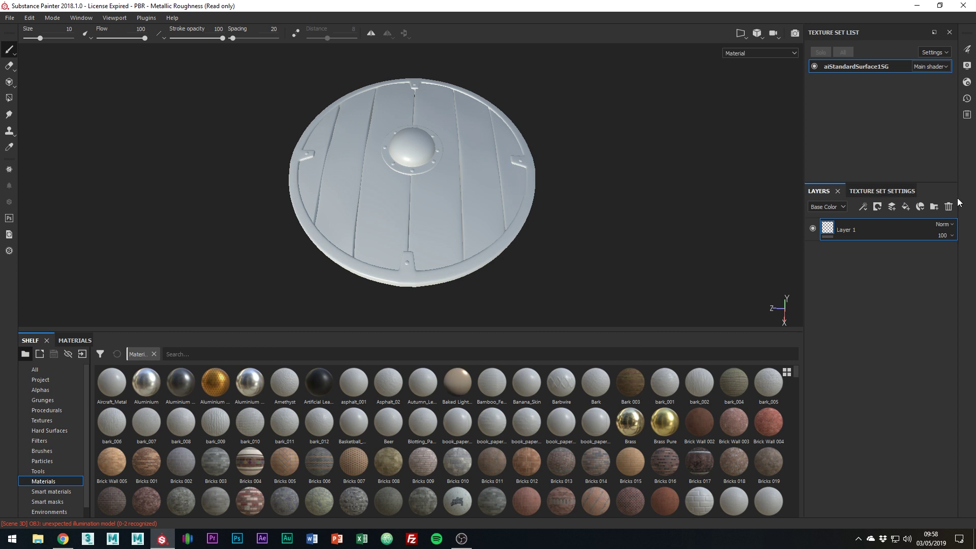
- Bake the shield's mesh maps from the texture set settings at 2048 output size
{"action": "left_click", "coordinate": [889, 192]}
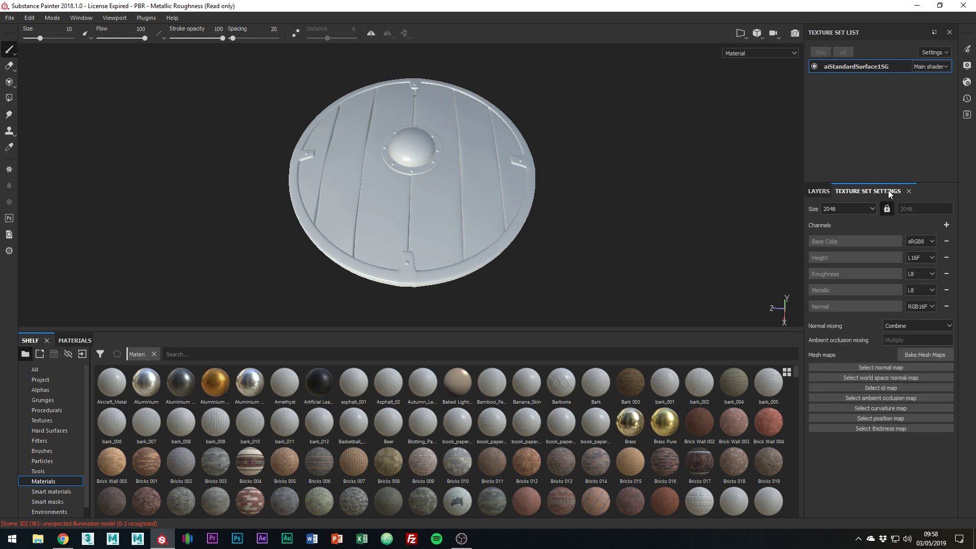
{"action": "left_click", "coordinate": [931, 354]}
{"action": "left_click", "coordinate": [496, 130]}
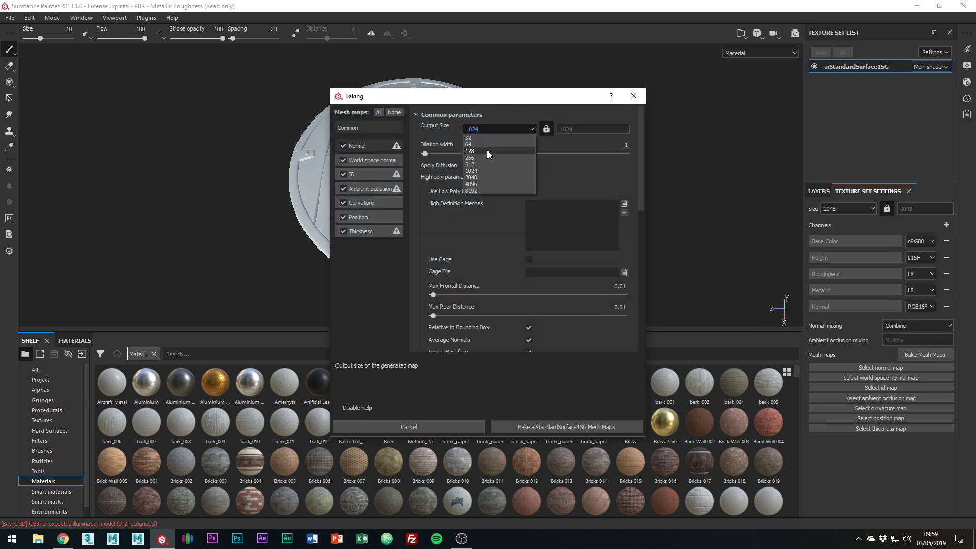
{"action": "left_click", "coordinate": [481, 180]}
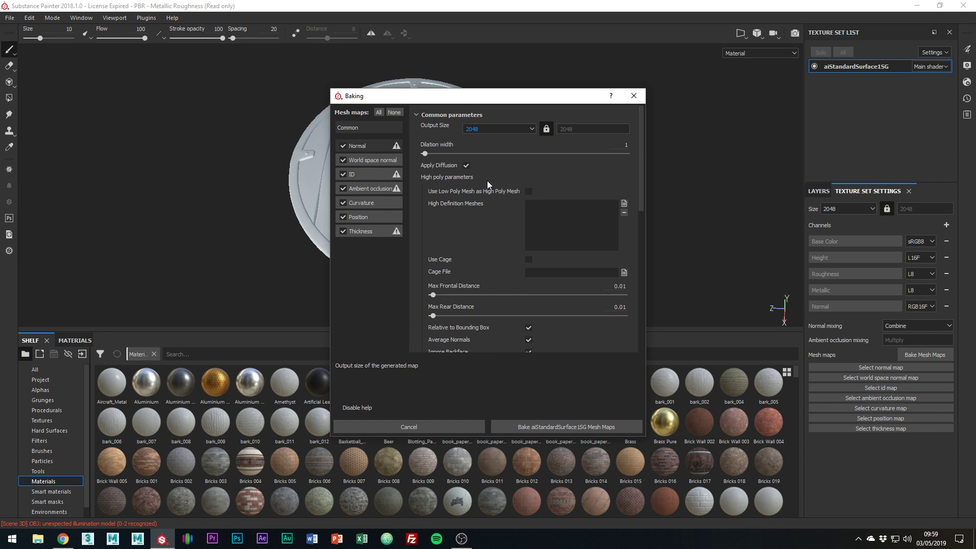
{"action": "left_click", "coordinate": [603, 430]}
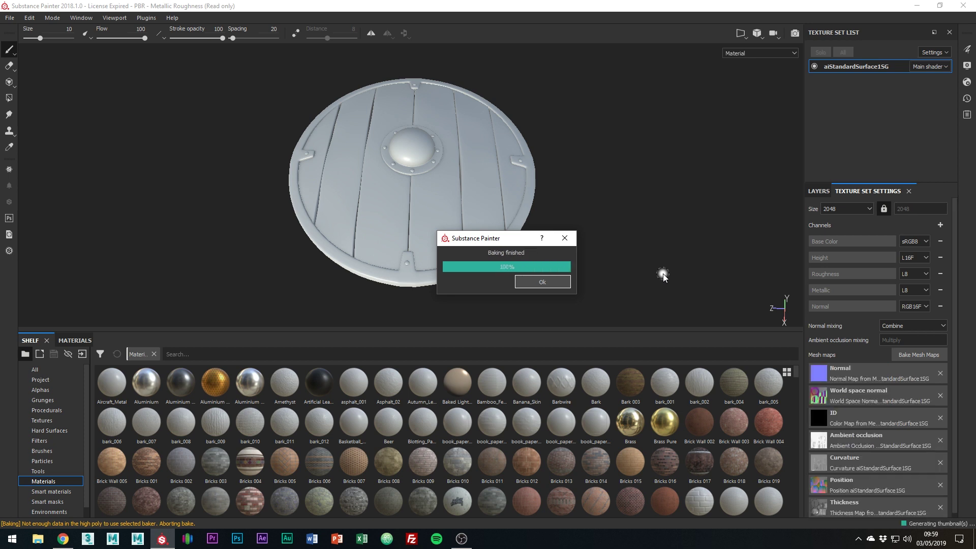
- Save the project as shield
{"action": "key", "text": "ctrl+s"}
{"action": "type", "text": "s"}
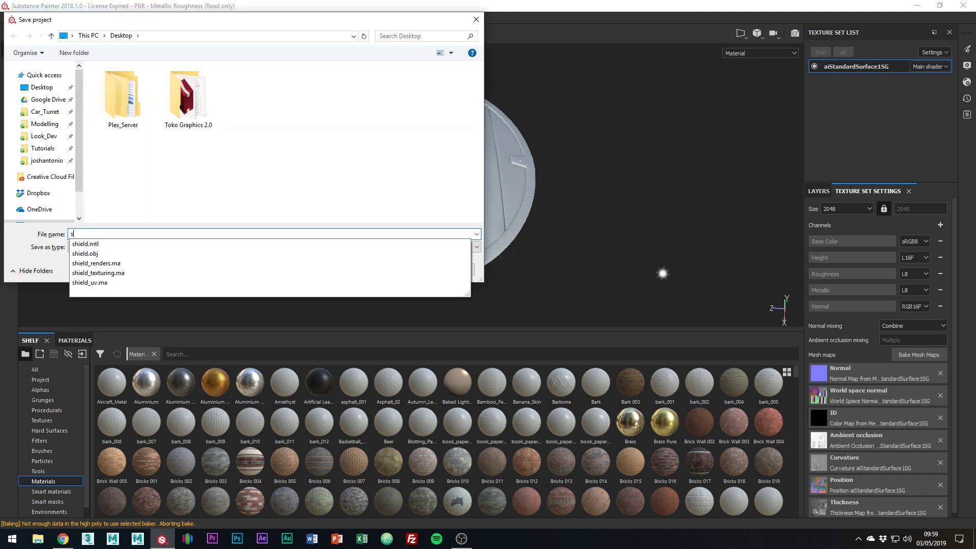
{"action": "type", "text": "hield"}
{"action": "key", "text": "Return"}
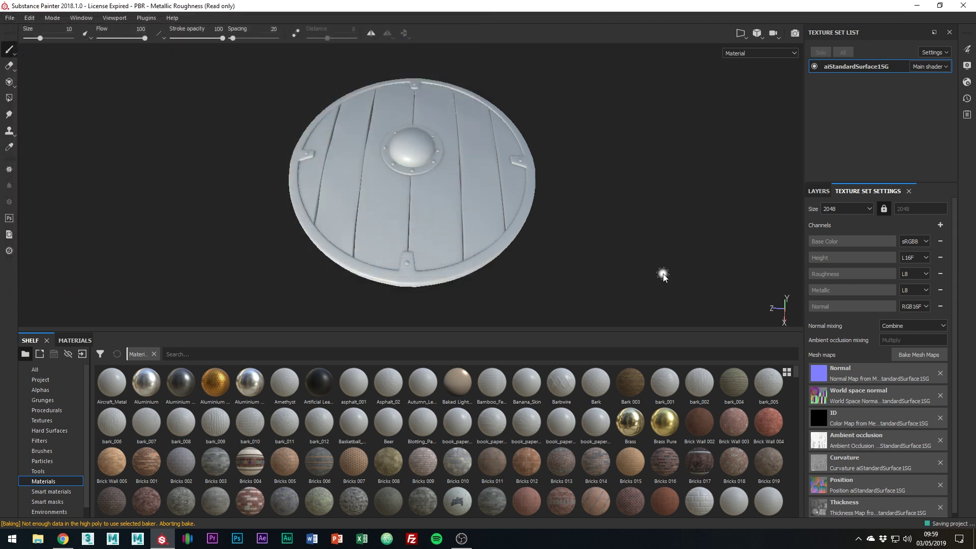
- Delete Layer 1, test Bricks 016 on the shield, then delete that layer too
{"action": "left_click", "coordinate": [821, 192]}
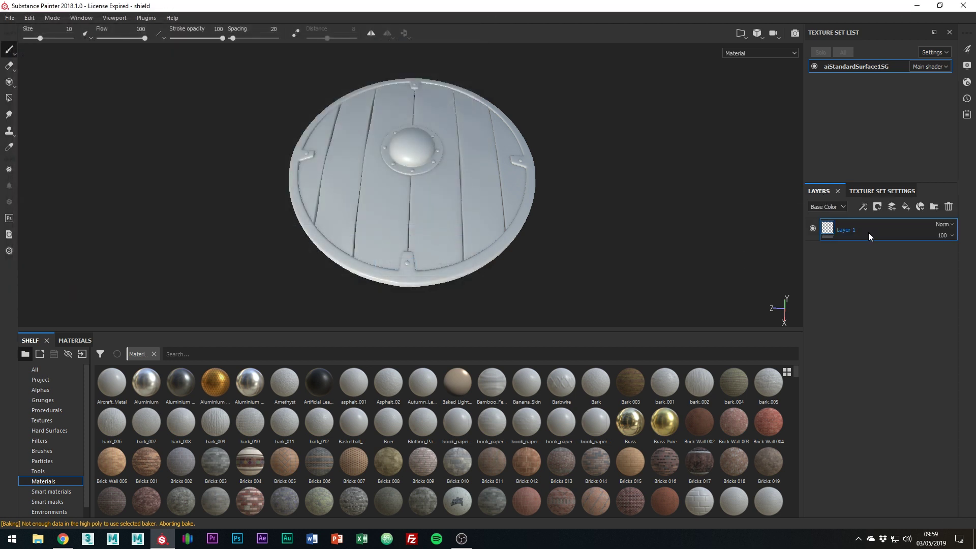
{"action": "key", "text": "Delete"}
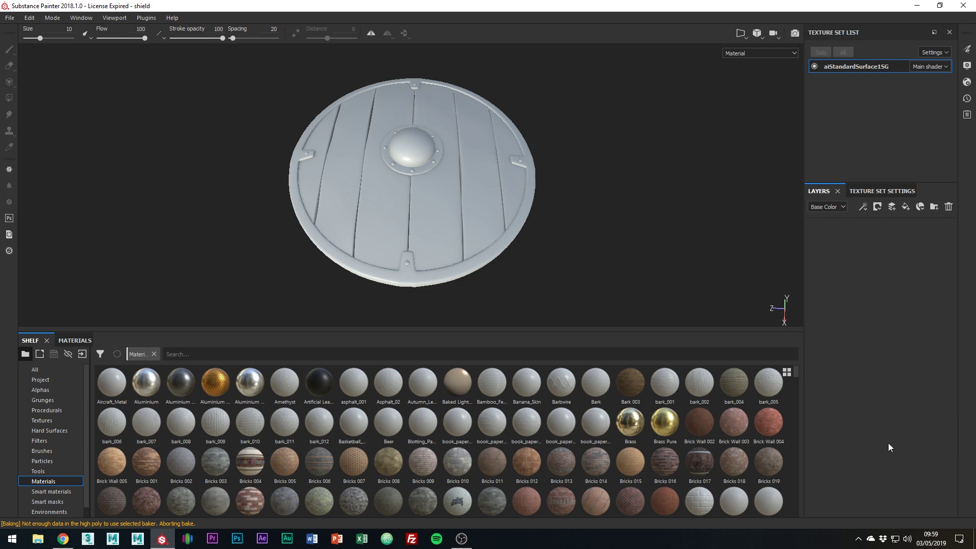
{"action": "left_click_drag", "start_coordinate": [665, 464], "coordinate": [459, 211]}
{"action": "left_click_drag", "start_coordinate": [551, 227], "coordinate": [351, 204], "text": "alt"}
{"action": "left_click_drag", "start_coordinate": [529, 211], "coordinate": [541, 181], "text": "alt"}
{"action": "right_click_drag", "start_coordinate": [541, 181], "coordinate": [529, 201], "text": "alt"}
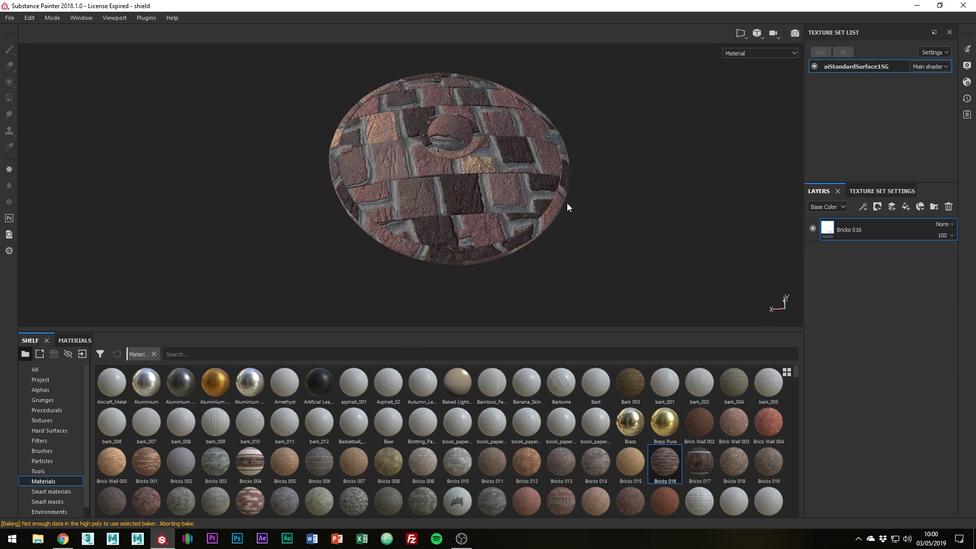
{"action": "key", "text": "Delete"}
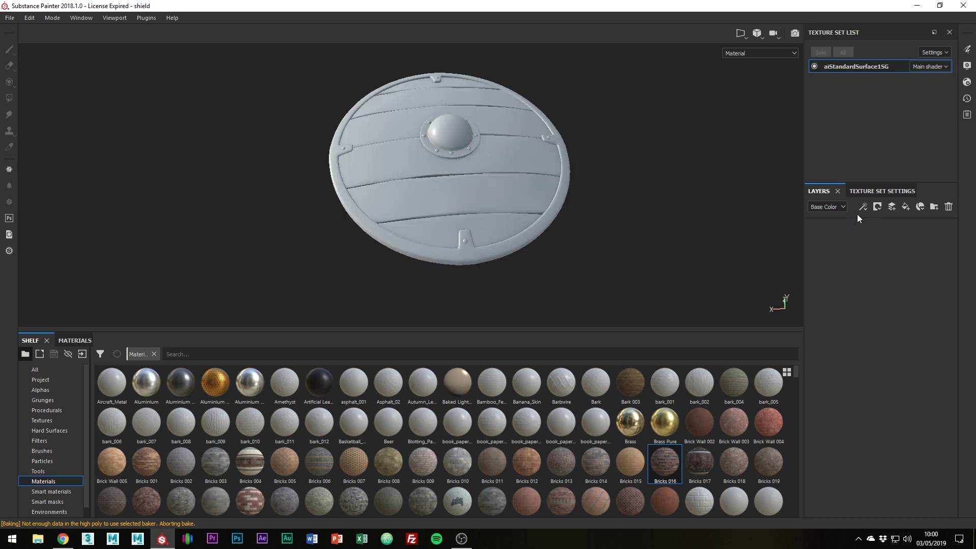
- Search the shelf for wood and apply the Wood Rough material to the shield
{"action": "left_click", "coordinate": [45, 367]}
{"action": "left_click", "coordinate": [168, 356]}
{"action": "type", "text": "wood"}
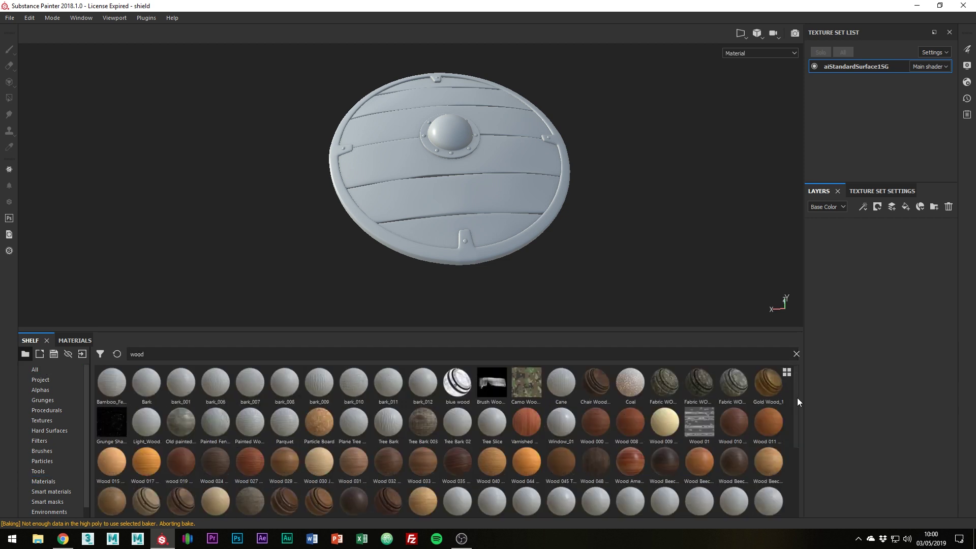
{"action": "left_click_drag", "start_coordinate": [798, 399], "coordinate": [800, 426]}
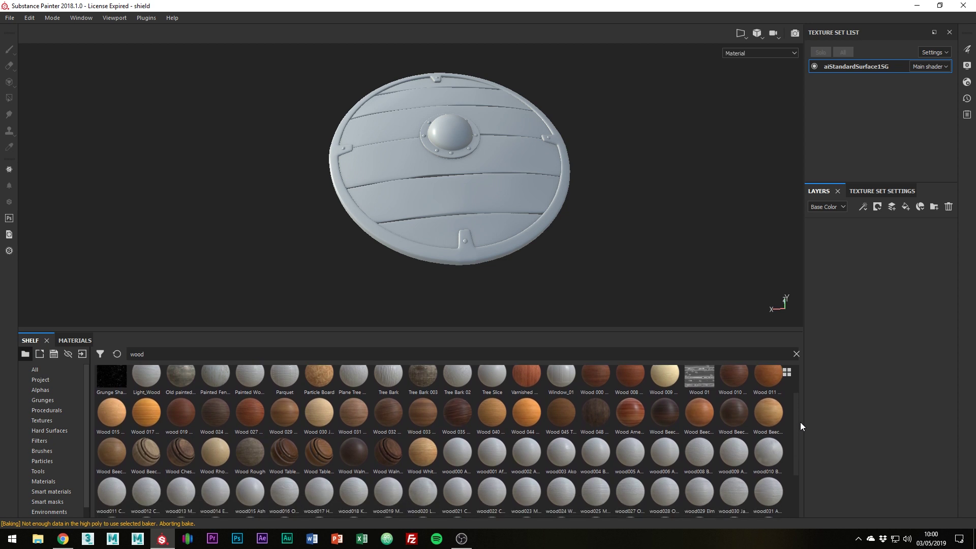
{"action": "left_click_drag", "start_coordinate": [248, 454], "coordinate": [410, 208]}
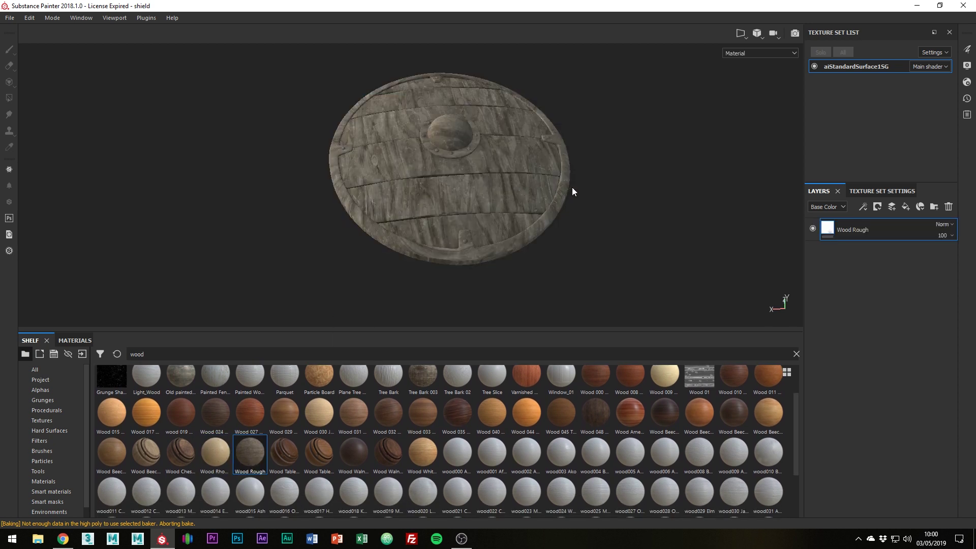
{"action": "mouse_move", "coordinate": [573, 191]}
{"action": "left_mouse_down", "text": "alt"}
{"action": "mouse_move", "coordinate": [562, 192]}
{"action": "mouse_move", "coordinate": [566, 208]}
{"action": "left_mouse_up", "text": "alt"}
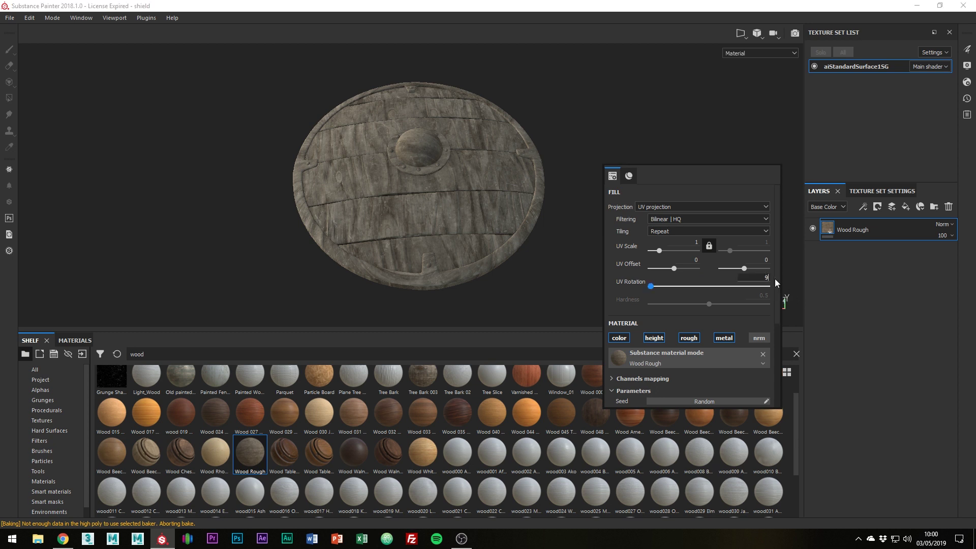
- Rotate the wood grain UVs to 90 degrees and give the Wood Rough layer a black mask
{"action": "type", "text": "0"}
{"action": "key", "text": "Return"}
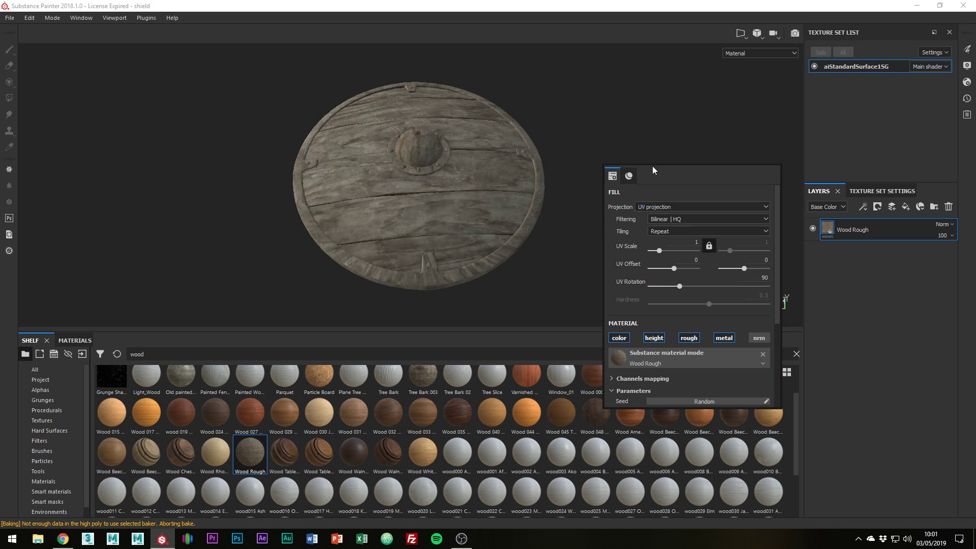
{"action": "left_click_drag", "start_coordinate": [643, 154], "coordinate": [600, 163], "text": "alt"}
{"action": "middle_click_drag", "start_coordinate": [599, 163], "coordinate": [593, 179], "text": "alt"}
{"action": "left_click_drag", "start_coordinate": [595, 179], "coordinate": [610, 185], "text": "alt"}
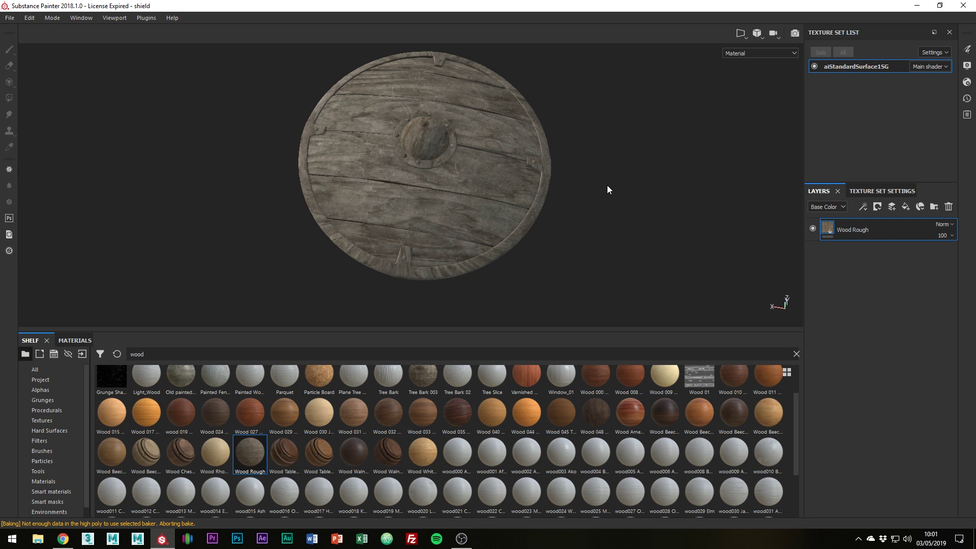
{"action": "right_click", "coordinate": [876, 226]}
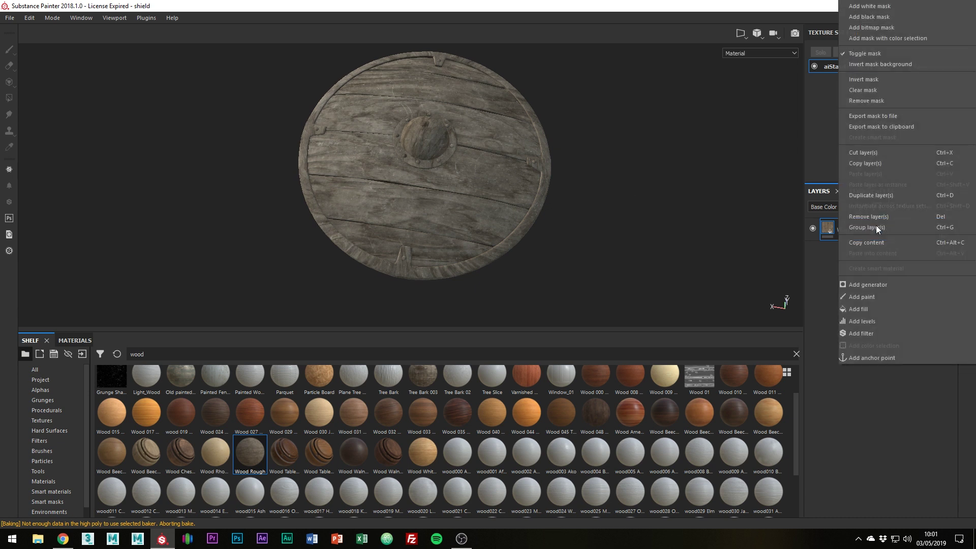
{"action": "left_click", "coordinate": [866, 17]}
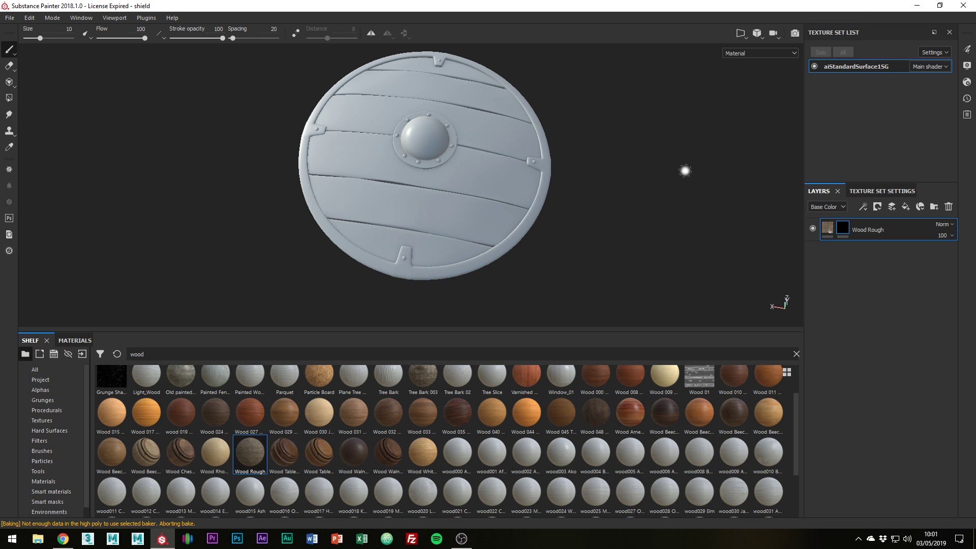
- Use mesh-mode Polygon Fill to reveal wood on all six planks, then return to the brush
{"action": "key", "text": "4"}
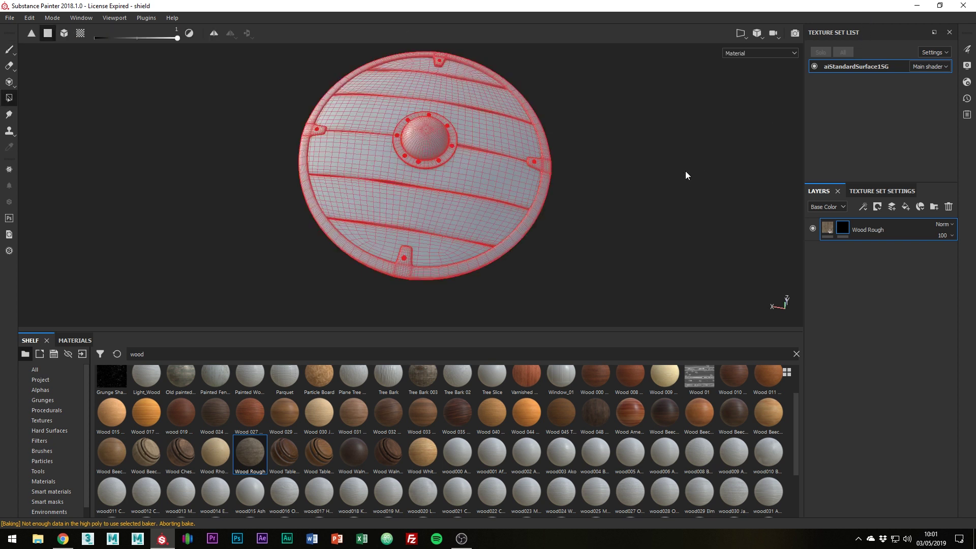
{"action": "right_click", "coordinate": [686, 171]}
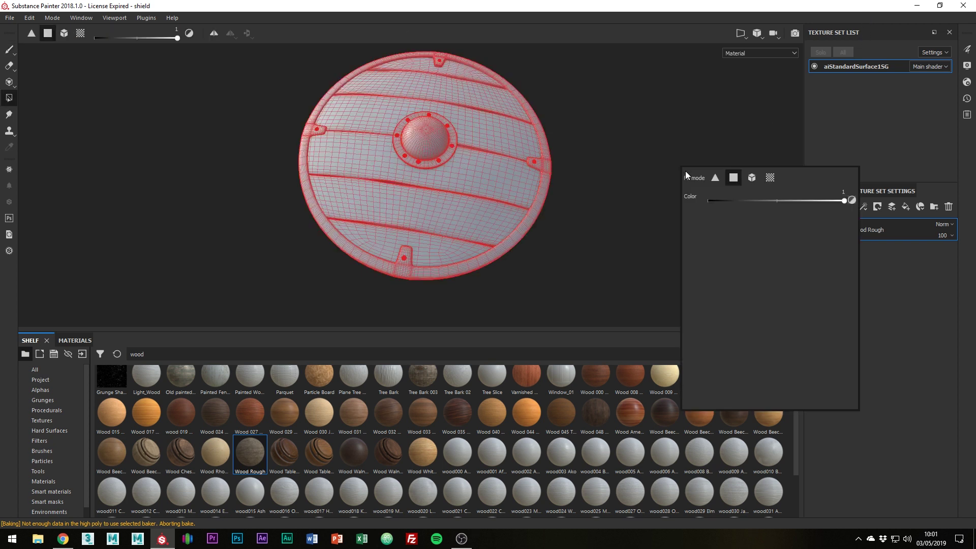
{"action": "left_click", "coordinate": [752, 178]}
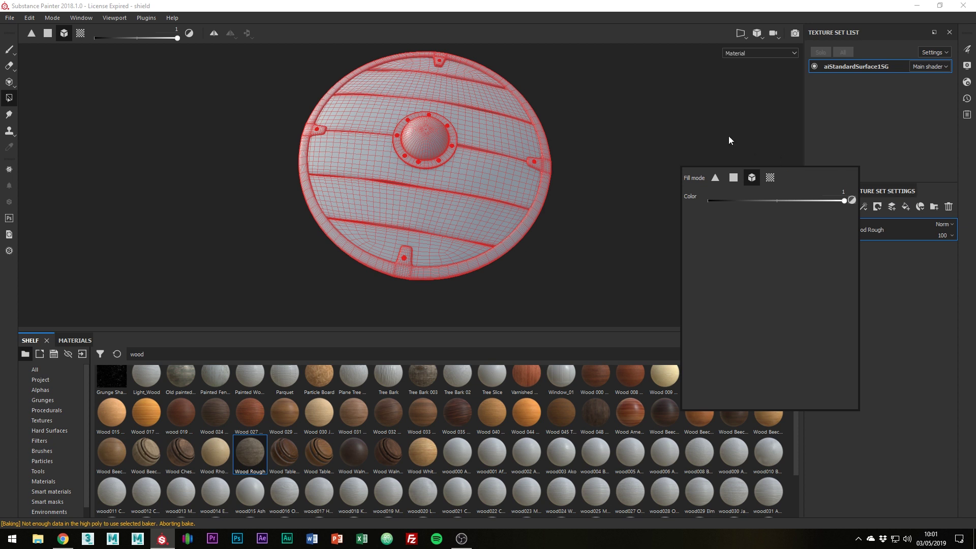
{"action": "left_click", "coordinate": [468, 74]}
{"action": "left_click", "coordinate": [468, 99]}
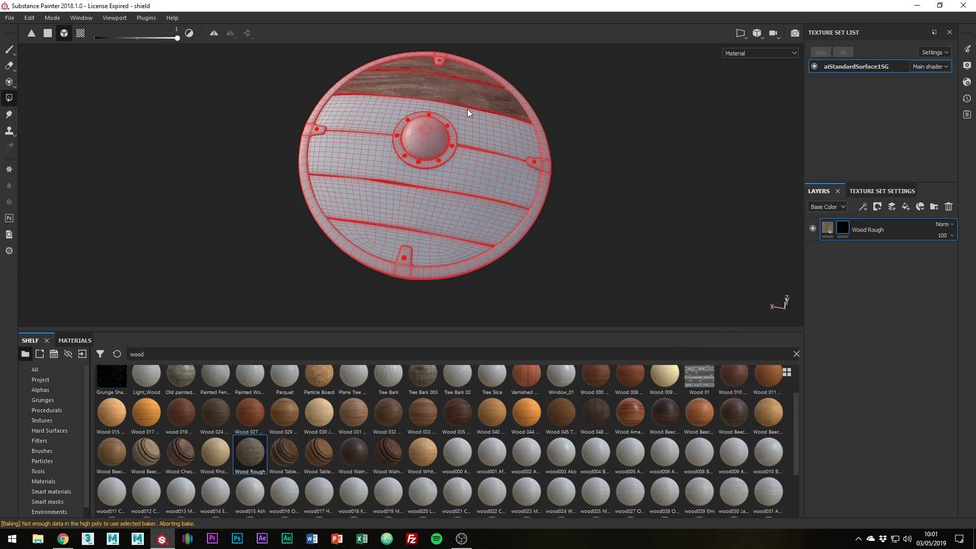
{"action": "left_click", "coordinate": [472, 138]}
{"action": "left_click", "coordinate": [475, 164]}
{"action": "left_click", "coordinate": [438, 230]}
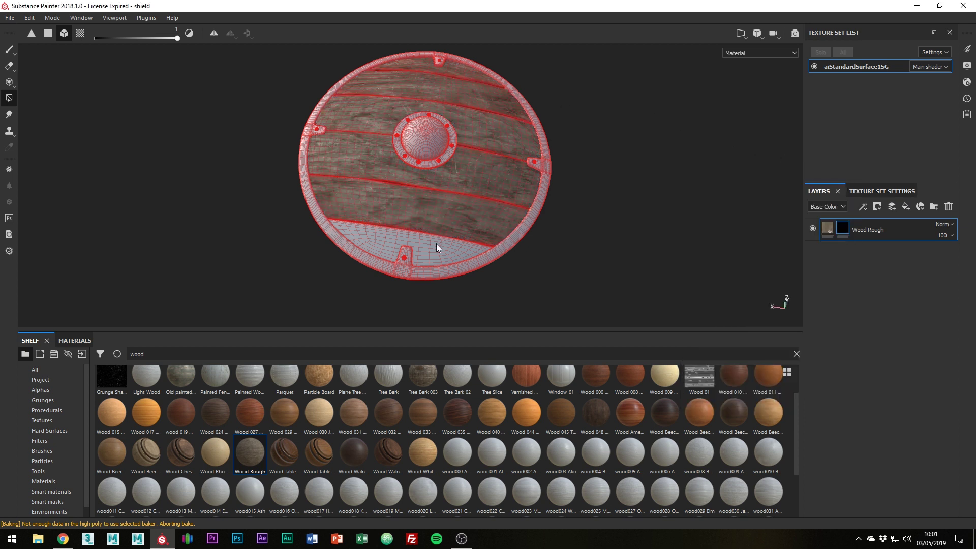
{"action": "left_click", "coordinate": [435, 246]}
{"action": "key", "text": "1"}
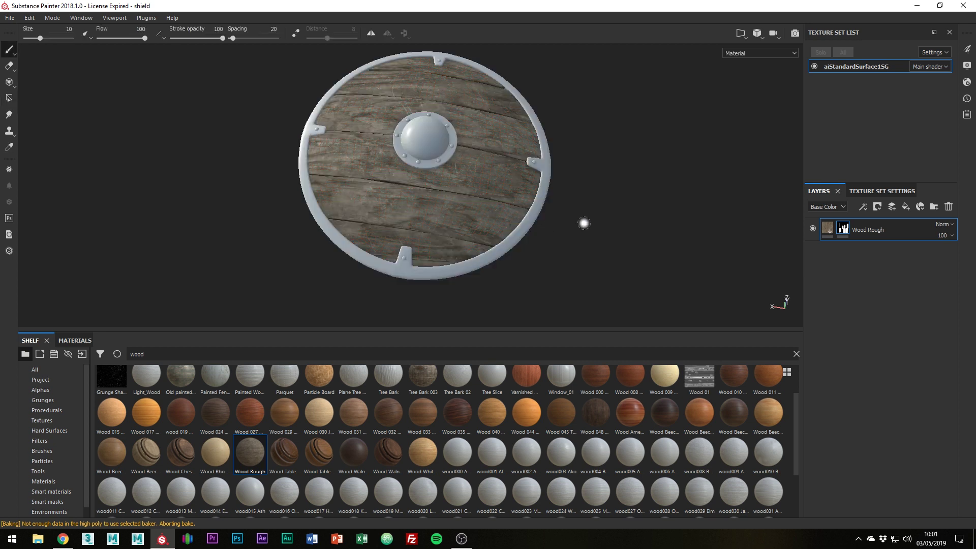
{"action": "mouse_move", "coordinate": [595, 218]}
{"action": "middle_mouse_down", "text": "alt"}
{"action": "mouse_move", "coordinate": [600, 210]}
{"action": "mouse_move", "coordinate": [587, 222]}
{"action": "middle_mouse_up", "text": "alt"}
{"action": "mouse_move", "coordinate": [588, 221]}
{"action": "left_mouse_down", "text": "alt"}
{"action": "mouse_move", "coordinate": [624, 215]}
{"action": "mouse_move", "coordinate": [653, 185]}
{"action": "left_mouse_up", "text": "alt"}
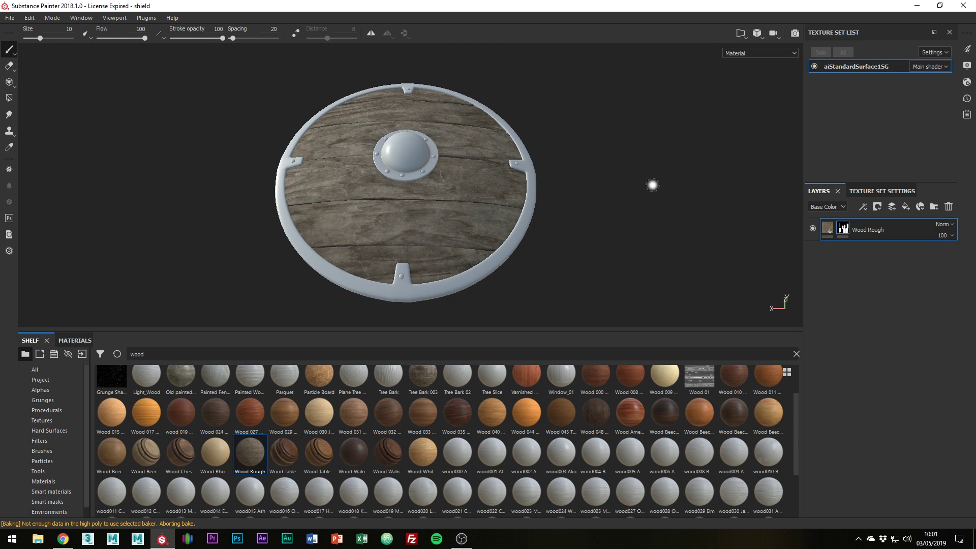
- Search smart materials for iron, apply Iron Old to the shield, and add a white mask
{"action": "left_click", "coordinate": [50, 491]}
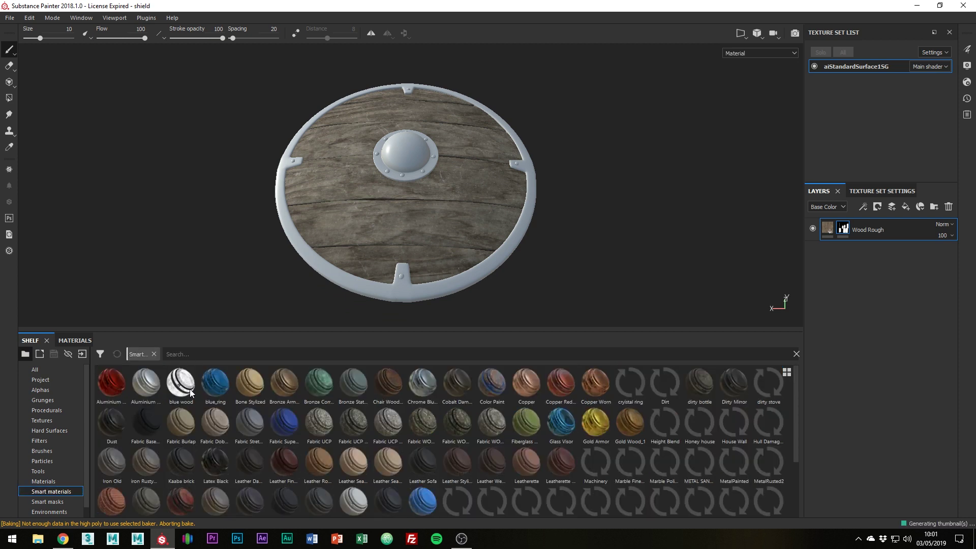
{"action": "left_click", "coordinate": [183, 356]}
{"action": "type", "text": "iron"}
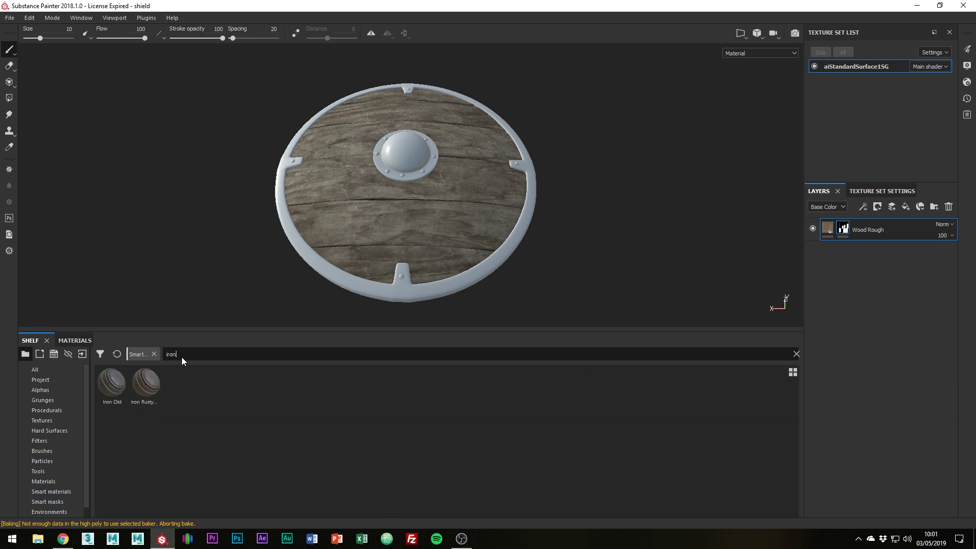
{"action": "left_click_drag", "start_coordinate": [106, 389], "coordinate": [401, 208]}
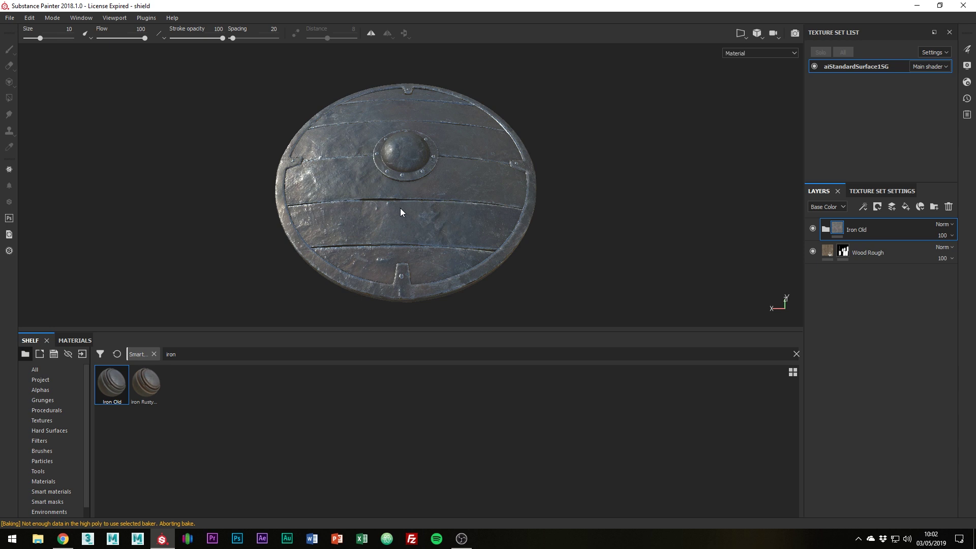
{"action": "right_click", "coordinate": [868, 229]}
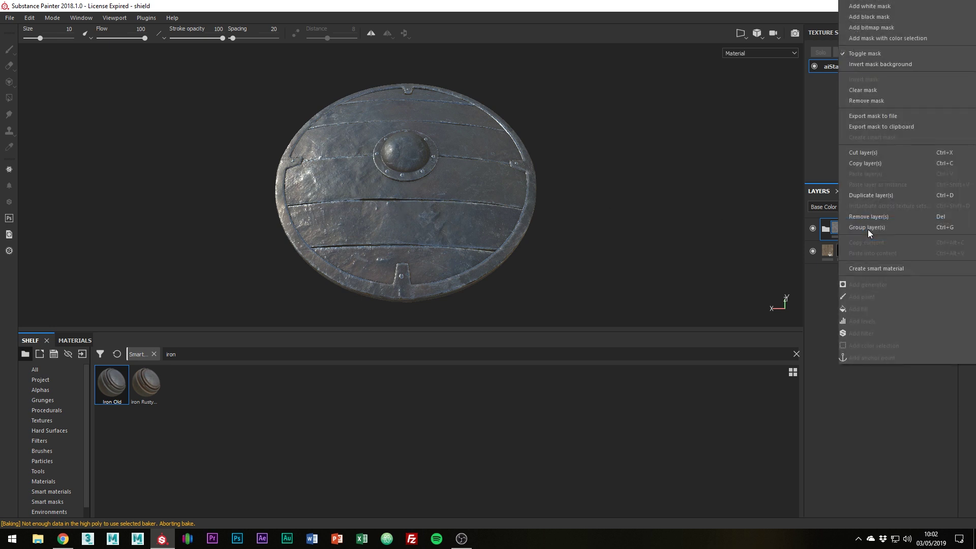
{"action": "left_click", "coordinate": [867, 6]}
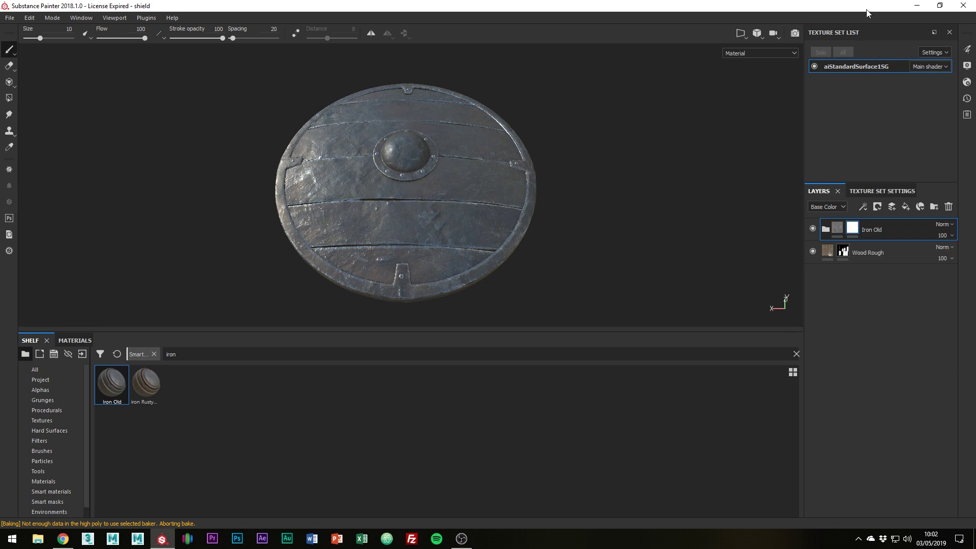
- With mesh Polygon Fill at value 0, clear the iron from the five planks
{"action": "key", "text": "4"}
{"action": "right_click", "coordinate": [696, 145]}
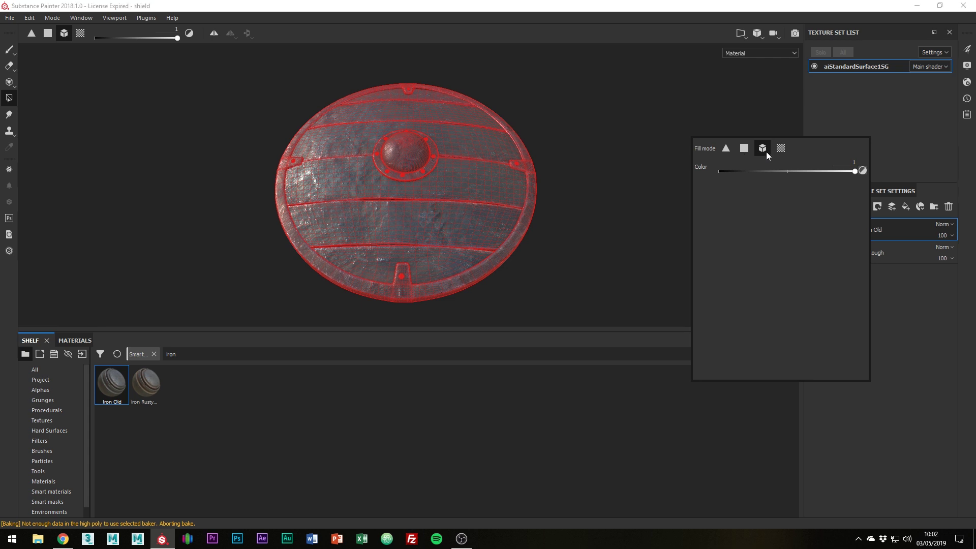
{"action": "left_click_drag", "start_coordinate": [828, 173], "coordinate": [720, 170]}
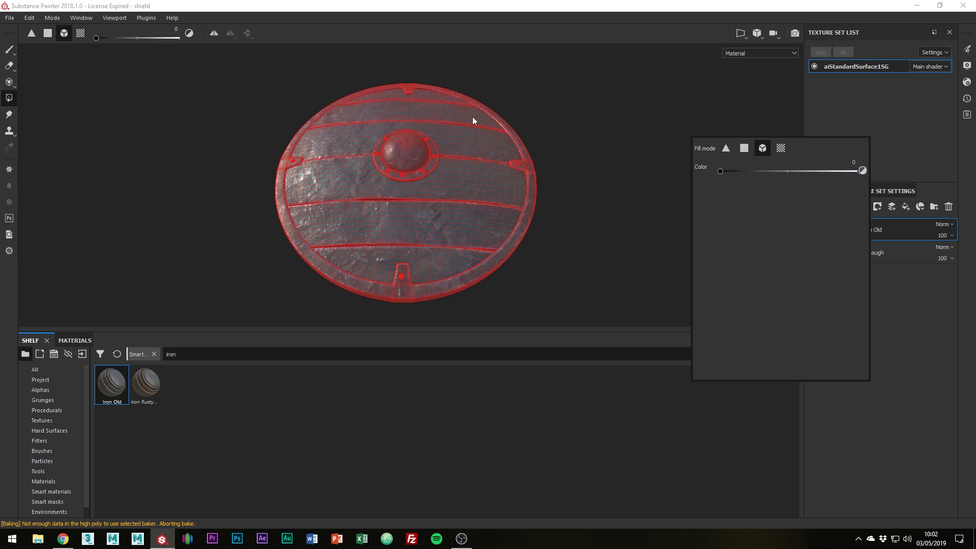
{"action": "left_click", "coordinate": [432, 96]}
{"action": "left_click", "coordinate": [455, 144]}
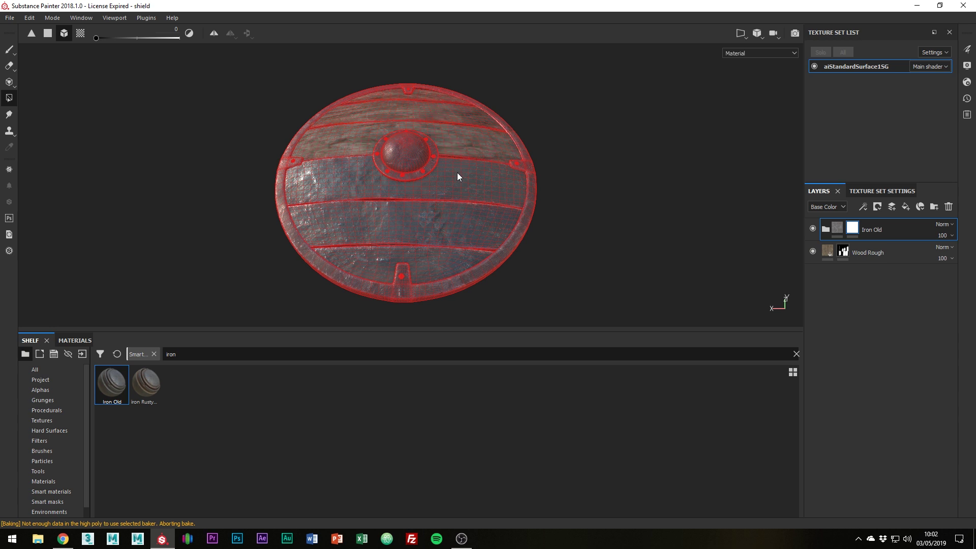
{"action": "left_click", "coordinate": [456, 172]}
{"action": "left_click", "coordinate": [446, 217]}
{"action": "left_click", "coordinate": [439, 258]}
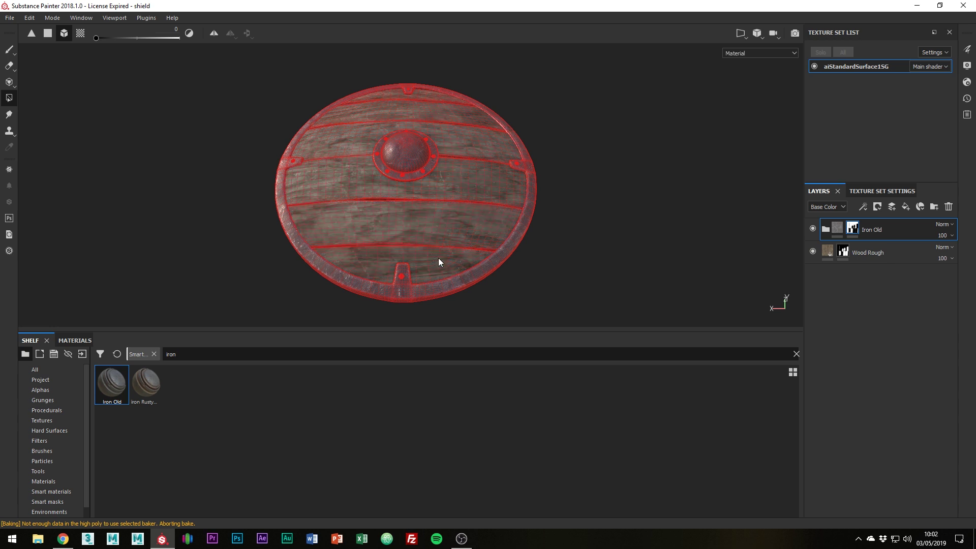
{"action": "key", "text": "1"}
{"action": "mouse_move", "coordinate": [612, 185]}
{"action": "left_mouse_down", "text": "alt"}
{"action": "mouse_move", "coordinate": [621, 168]}
{"action": "mouse_move", "coordinate": [629, 188]}
{"action": "mouse_move", "coordinate": [625, 170]}
{"action": "mouse_move", "coordinate": [578, 168]}
{"action": "mouse_move", "coordinate": [589, 171]}
{"action": "left_mouse_up", "text": "alt"}
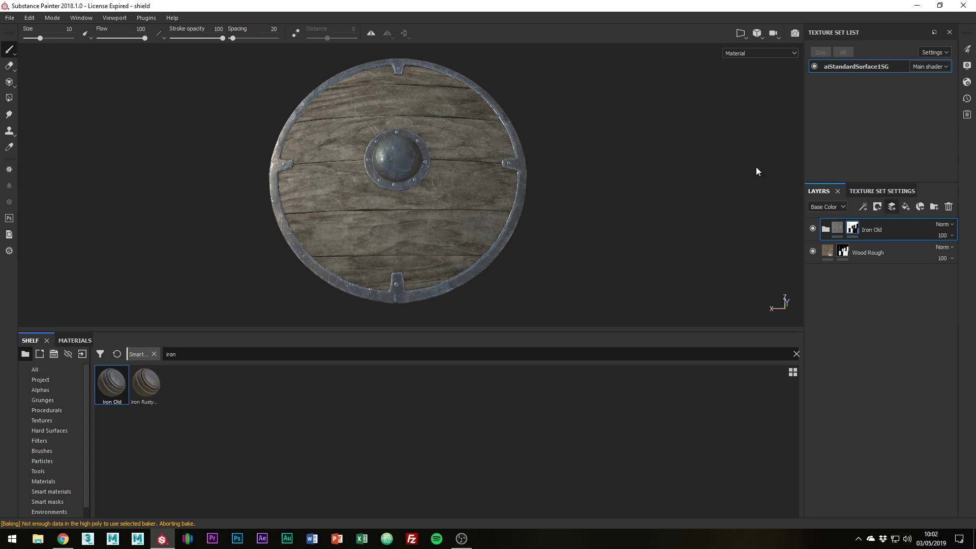
{"action": "left_click", "coordinate": [892, 206]}
{"action": "left_click", "coordinate": [772, 232]}
{"action": "left_click", "coordinate": [832, 273]}
{"action": "left_click_drag", "start_coordinate": [790, 279], "coordinate": [770, 278]}
{"action": "scroll", "coordinate": [778, 273], "scroll_direction": "down", "scroll_amount": 1}
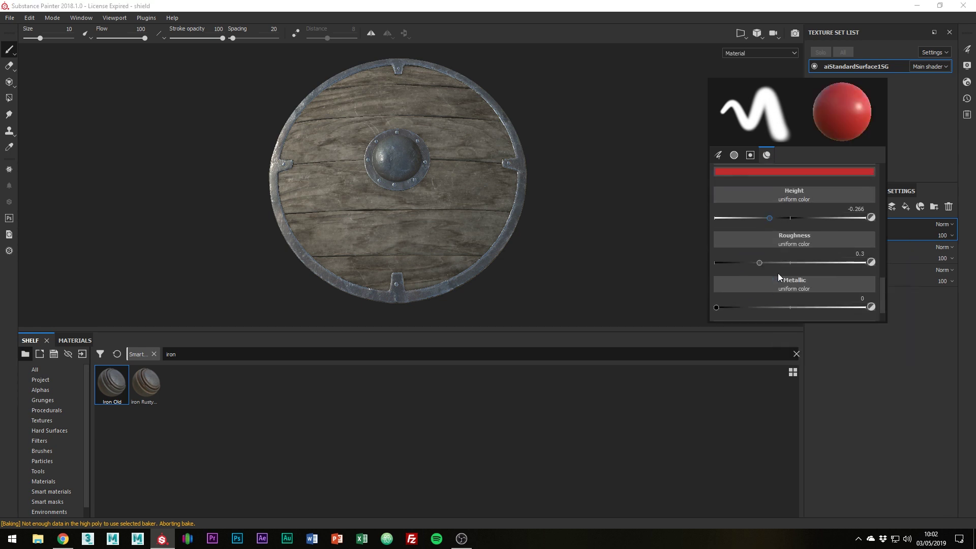
{"action": "left_click", "coordinate": [809, 262]}
{"action": "mouse_move", "coordinate": [475, 169]}
{"action": "left_mouse_down"}
{"action": "mouse_move", "coordinate": [449, 240]}
{"action": "mouse_move", "coordinate": [318, 236]}
{"action": "mouse_move", "coordinate": [366, 102]}
{"action": "mouse_move", "coordinate": [428, 111]}
{"action": "mouse_move", "coordinate": [455, 139]}
{"action": "mouse_move", "coordinate": [459, 223]}
{"action": "left_mouse_up"}
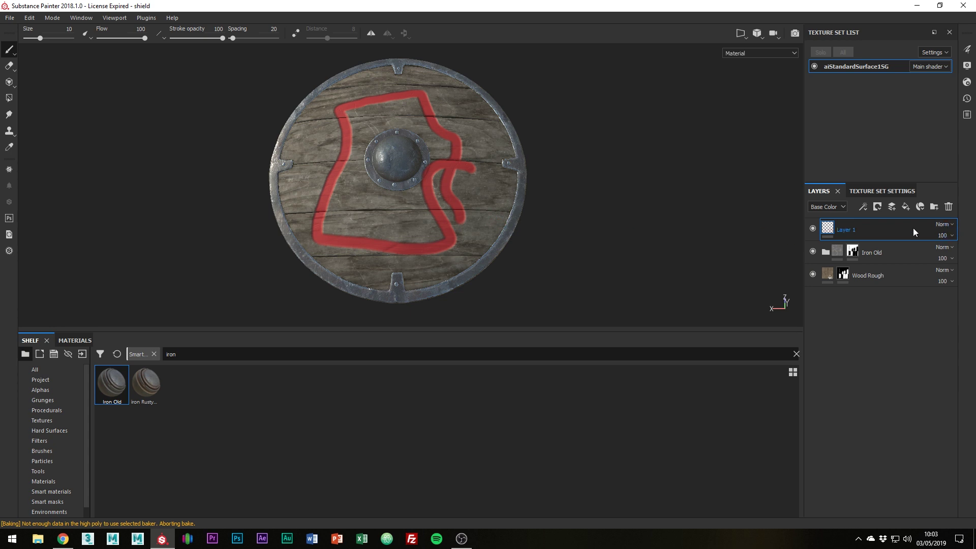
{"action": "key", "text": "Delete"}
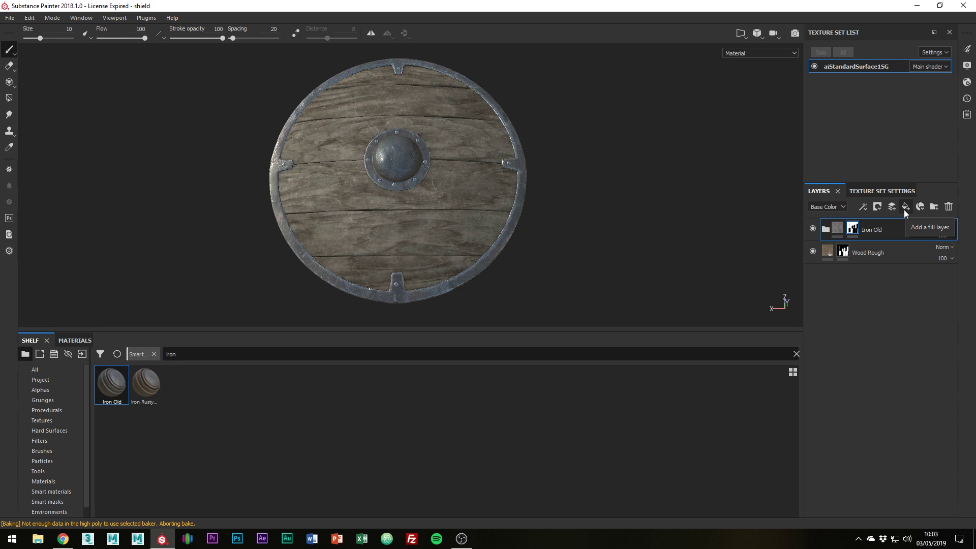
- Add Fill layer 1 and move it into a new Folder 1
{"action": "left_click", "coordinate": [905, 208]}
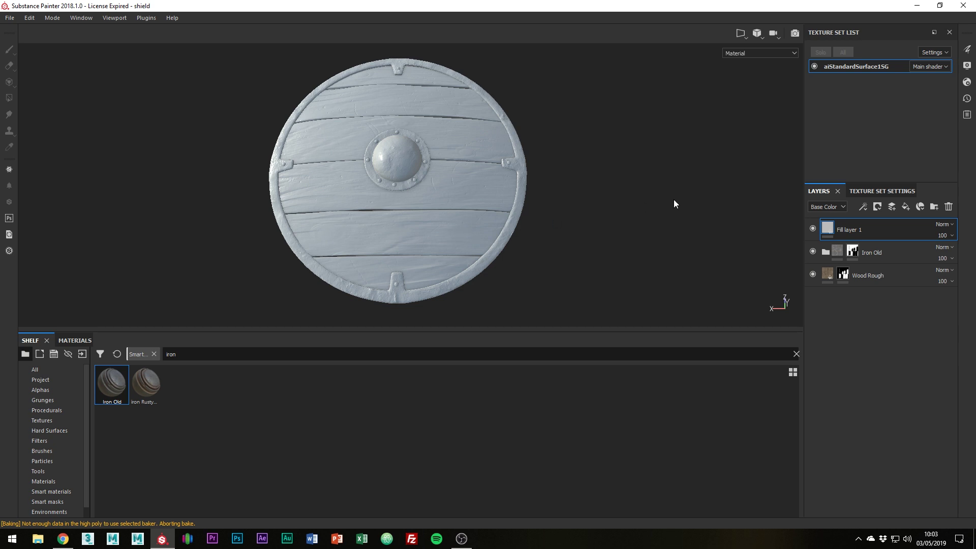
{"action": "left_click", "coordinate": [932, 208]}
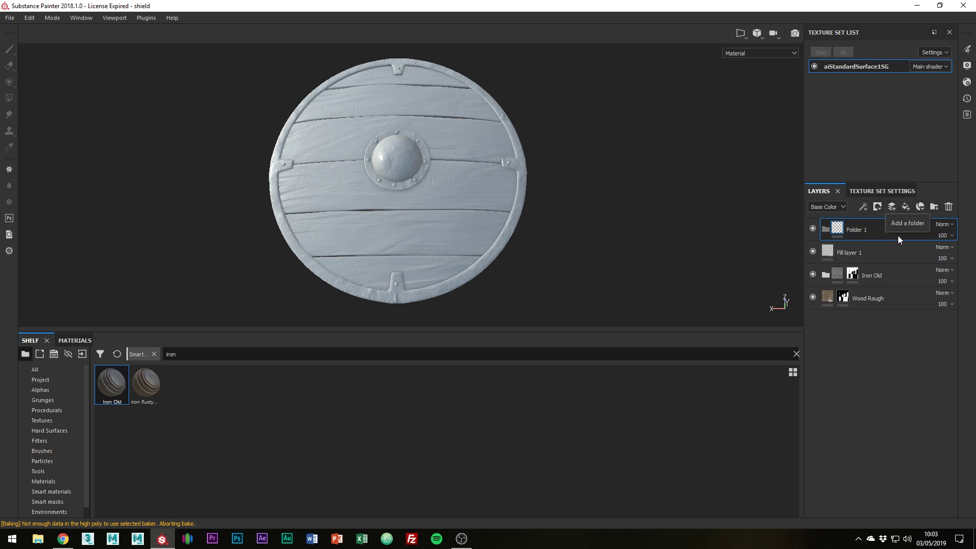
{"action": "left_click_drag", "start_coordinate": [883, 245], "coordinate": [865, 225]}
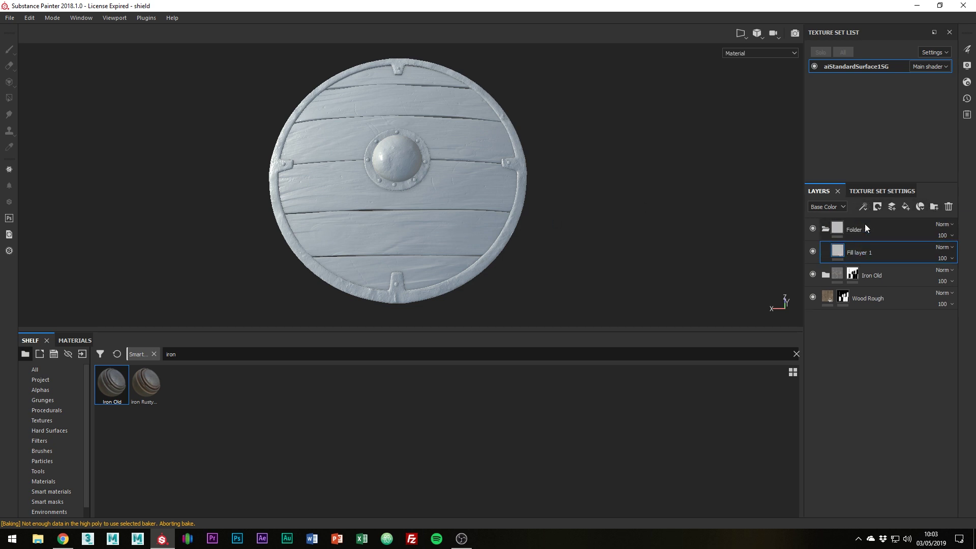
- Move Iron Old above the folder and rename the folder to Paint
{"action": "left_click_drag", "start_coordinate": [872, 275], "coordinate": [878, 222]}
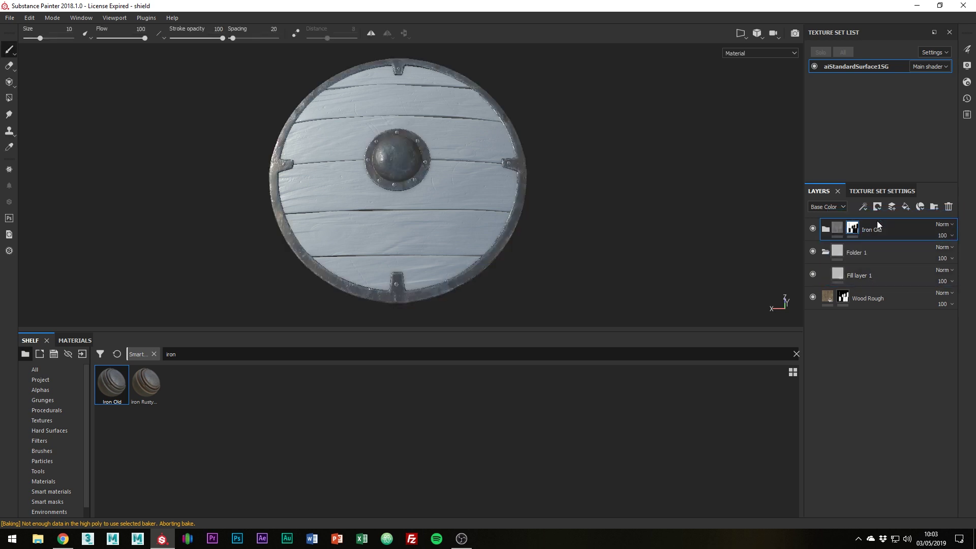
{"action": "double_click", "coordinate": [857, 253]}
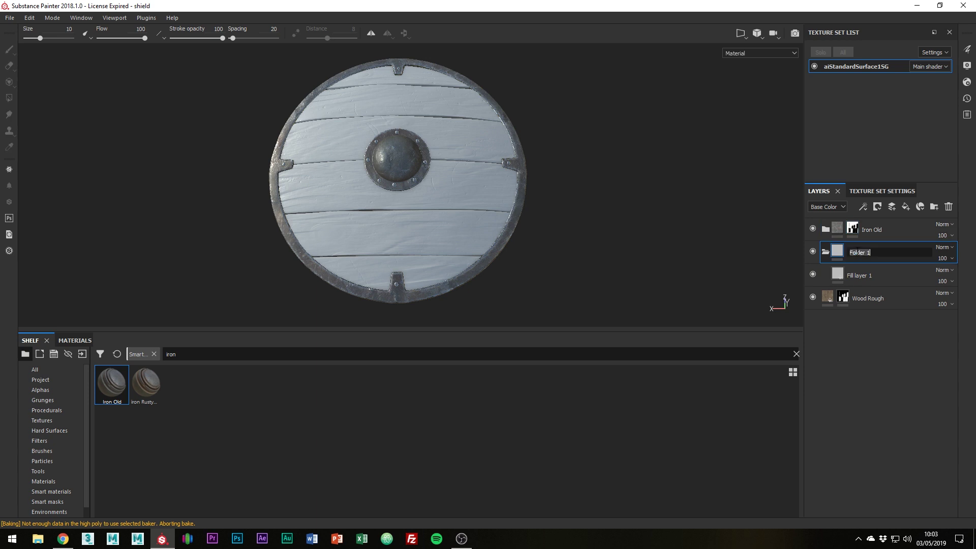
{"action": "type", "text": "Paint"}
{"action": "key", "text": "Return"}
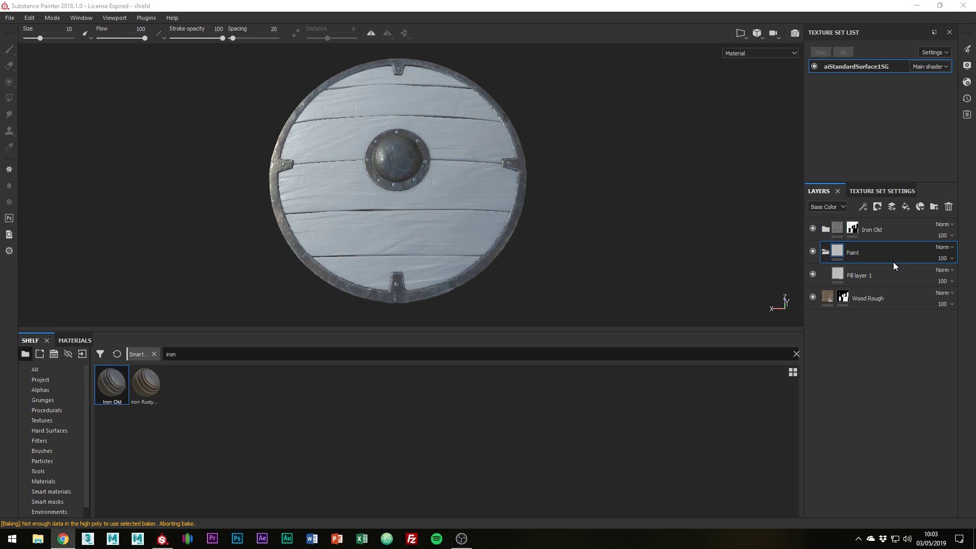
- Turn off the normal, metallic and height channels on Fill layer 1
{"action": "left_click", "coordinate": [897, 271]}
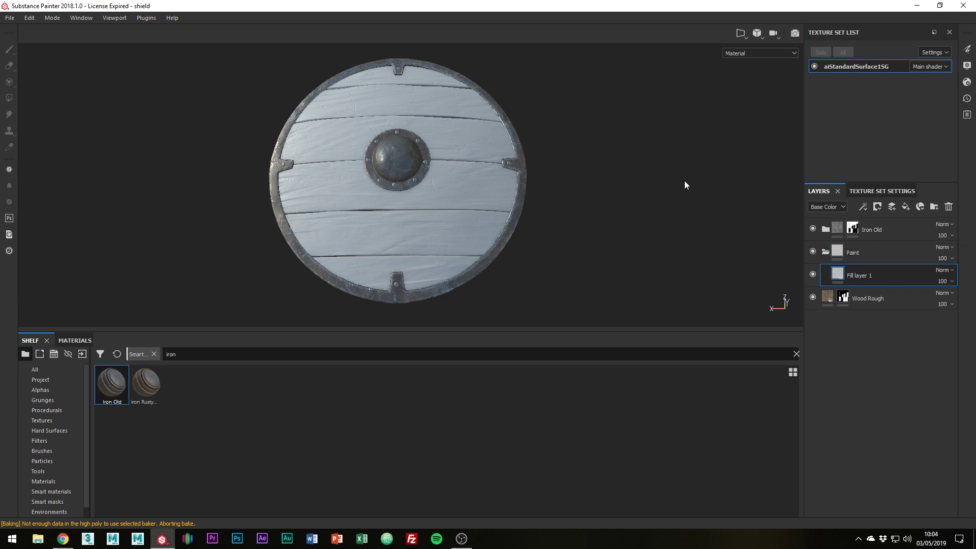
{"action": "left_click", "coordinate": [835, 350]}
{"action": "left_click", "coordinate": [800, 350]}
{"action": "left_click", "coordinate": [731, 350]}
{"action": "scroll", "coordinate": [706, 309], "scroll_direction": "down", "scroll_amount": 1}
{"action": "scroll", "coordinate": [706, 307], "scroll_direction": "down", "scroll_amount": 2}
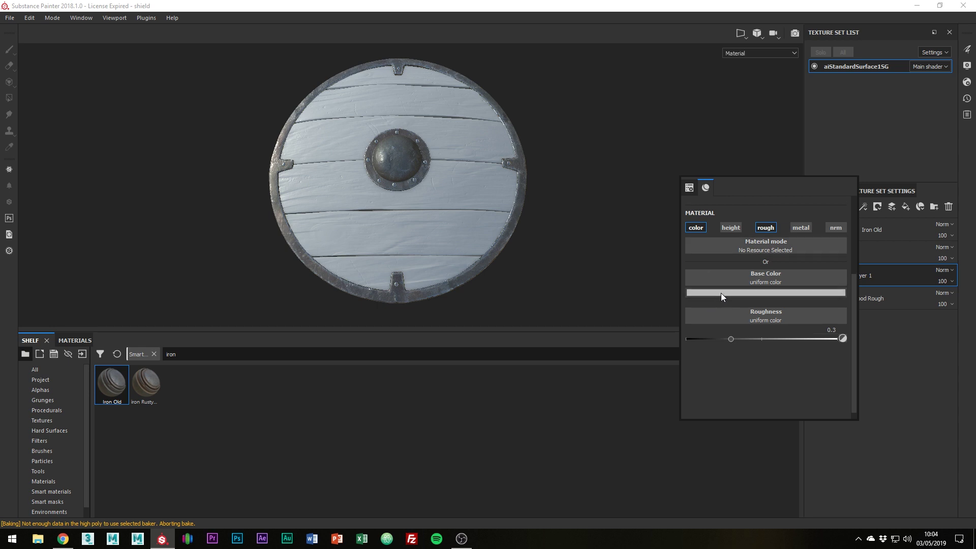
- Brighten the fill's base colour to near white and set roughness to 0.4141
{"action": "left_click", "coordinate": [721, 292]}
{"action": "left_click_drag", "start_coordinate": [729, 332], "coordinate": [727, 325]}
{"action": "left_click", "coordinate": [703, 346]}
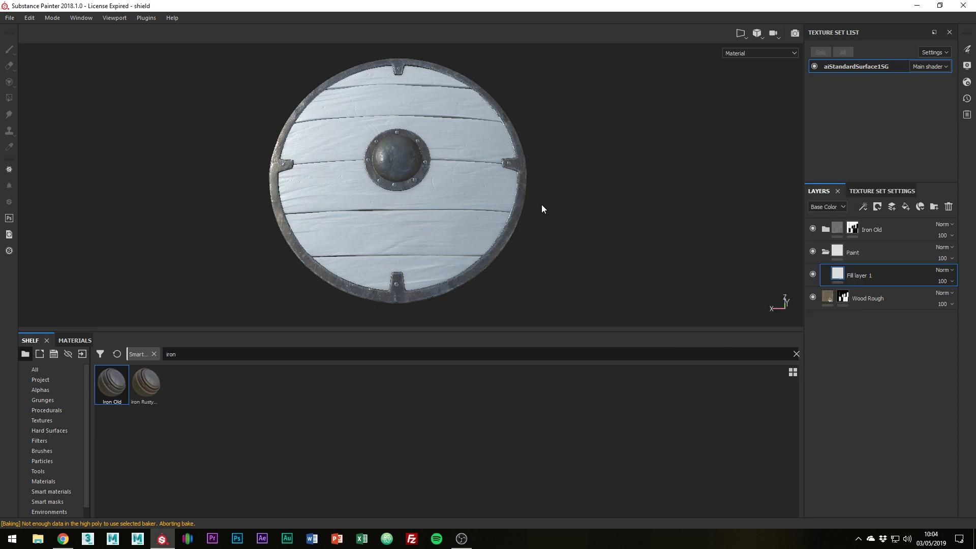
{"action": "left_click_drag", "start_coordinate": [538, 205], "coordinate": [529, 153], "text": "alt"}
{"action": "mouse_move", "coordinate": [637, 309]}
{"action": "left_mouse_down"}
{"action": "mouse_move", "coordinate": [610, 309]}
{"action": "mouse_move", "coordinate": [719, 308]}
{"action": "mouse_move", "coordinate": [670, 308]}
{"action": "left_mouse_up"}
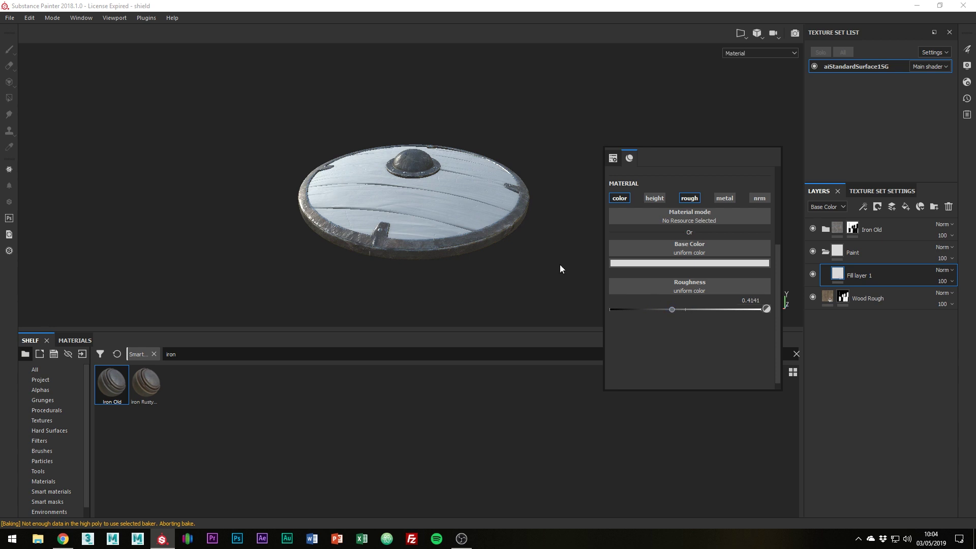
{"action": "left_click_drag", "start_coordinate": [577, 246], "coordinate": [620, 217], "text": "alt"}
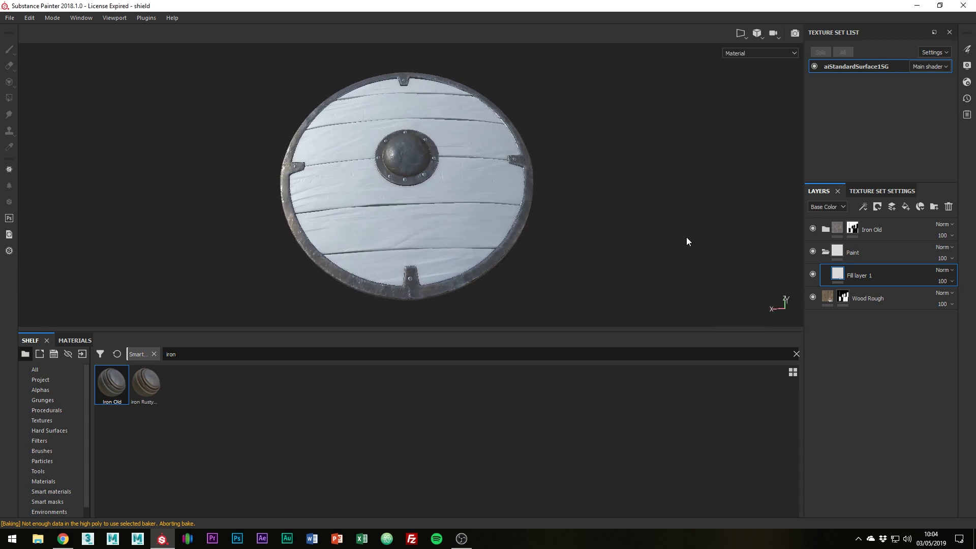
- Duplicate the fill layer, naming the lower copy White and the upper one Red
{"action": "key", "text": "ctrl+d"}
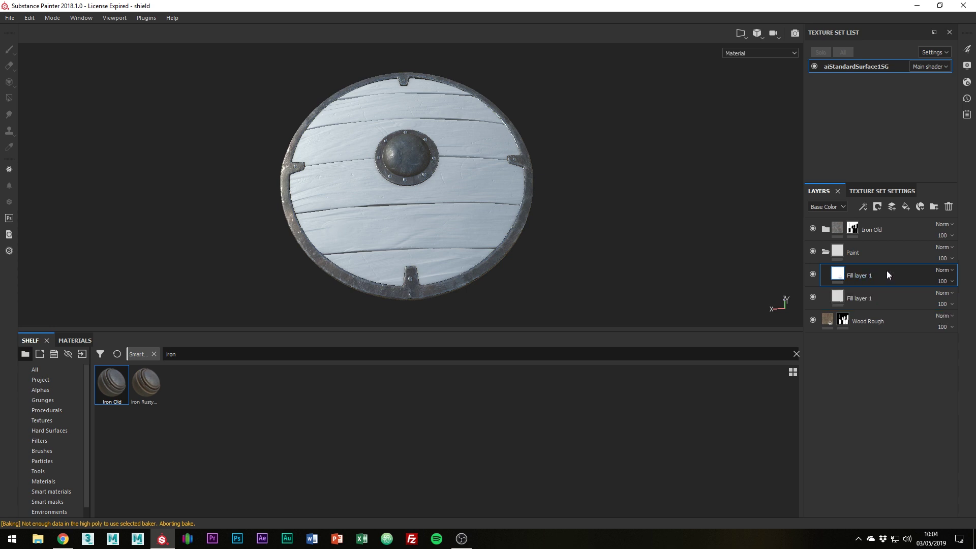
{"action": "double_click", "coordinate": [866, 297]}
{"action": "type", "text": "White"}
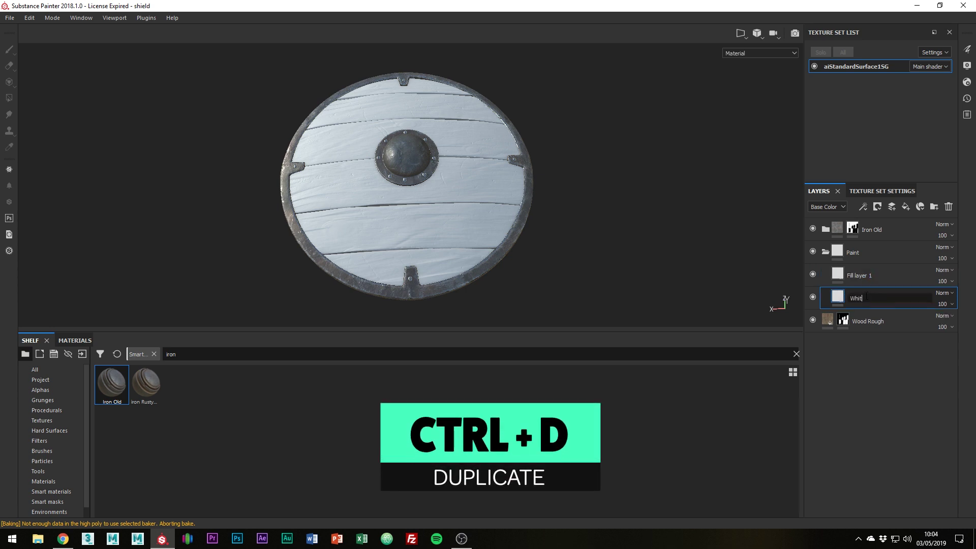
{"action": "key", "text": "Return"}
{"action": "double_click", "coordinate": [861, 278]}
{"action": "type", "text": "Red"}
{"action": "key", "text": "Return"}
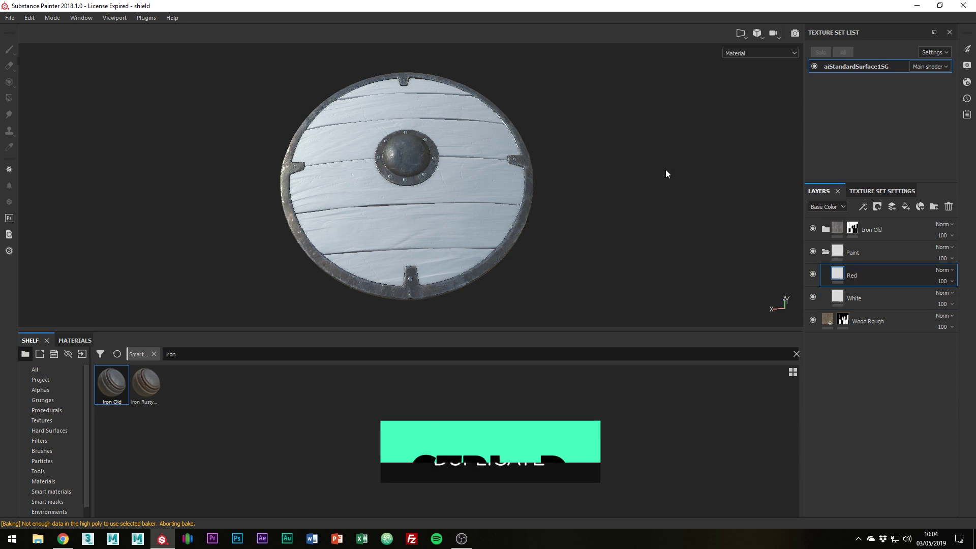
- Make the Red layer dark red, adjust its roughness, and hide it with a black mask
{"action": "left_click", "coordinate": [859, 278]}
{"action": "left_click", "coordinate": [762, 281]}
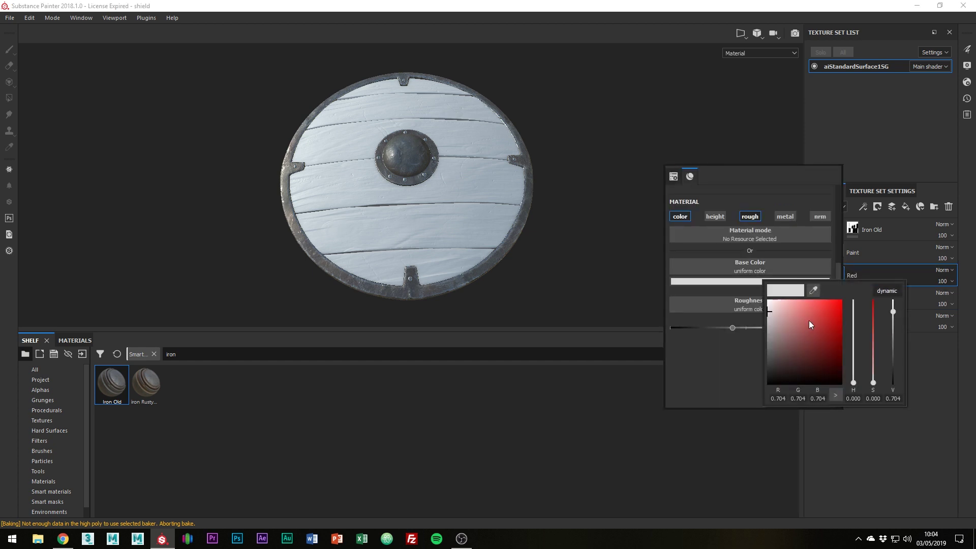
{"action": "mouse_move", "coordinate": [831, 332]}
{"action": "left_mouse_down"}
{"action": "mouse_move", "coordinate": [834, 346]}
{"action": "mouse_move", "coordinate": [845, 341]}
{"action": "left_mouse_up"}
{"action": "left_click", "coordinate": [679, 148]}
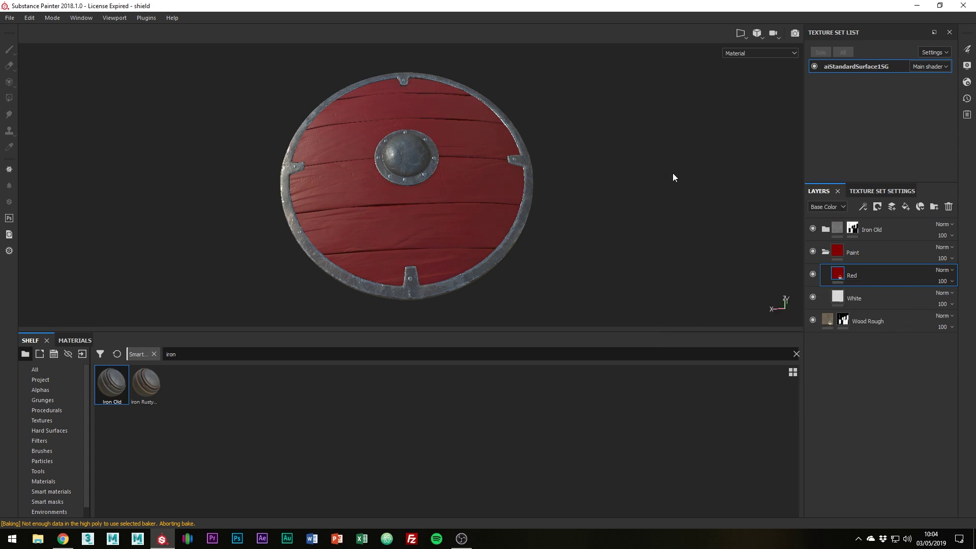
{"action": "left_click_drag", "start_coordinate": [666, 203], "coordinate": [610, 193], "text": "alt"}
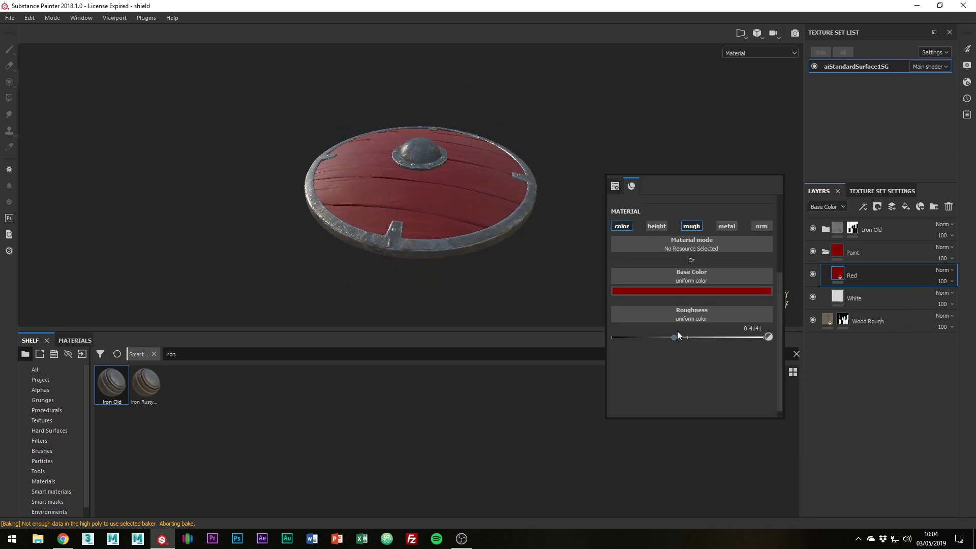
{"action": "mouse_move", "coordinate": [676, 337]}
{"action": "left_mouse_down"}
{"action": "mouse_move", "coordinate": [654, 337]}
{"action": "mouse_move", "coordinate": [666, 337]}
{"action": "left_mouse_up"}
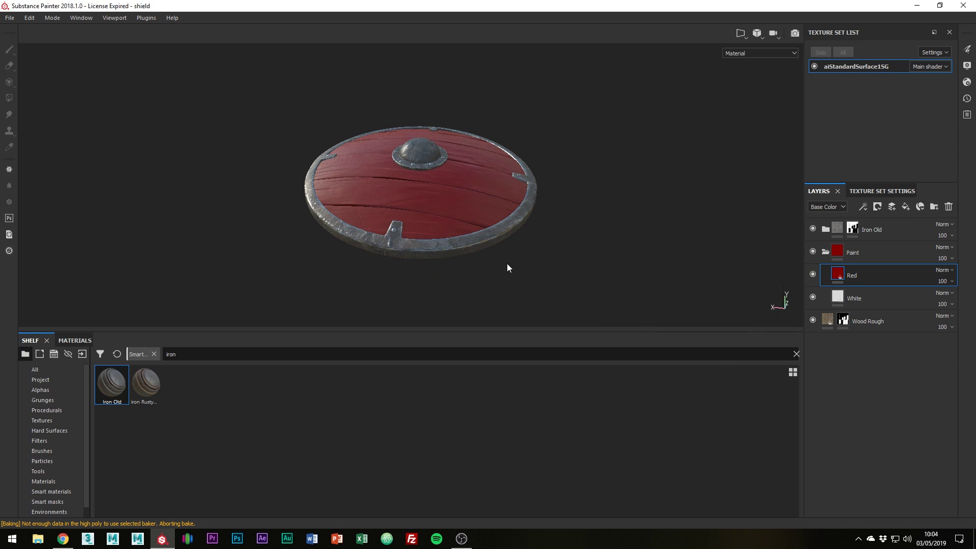
{"action": "left_click_drag", "start_coordinate": [641, 151], "coordinate": [633, 197], "text": "alt"}
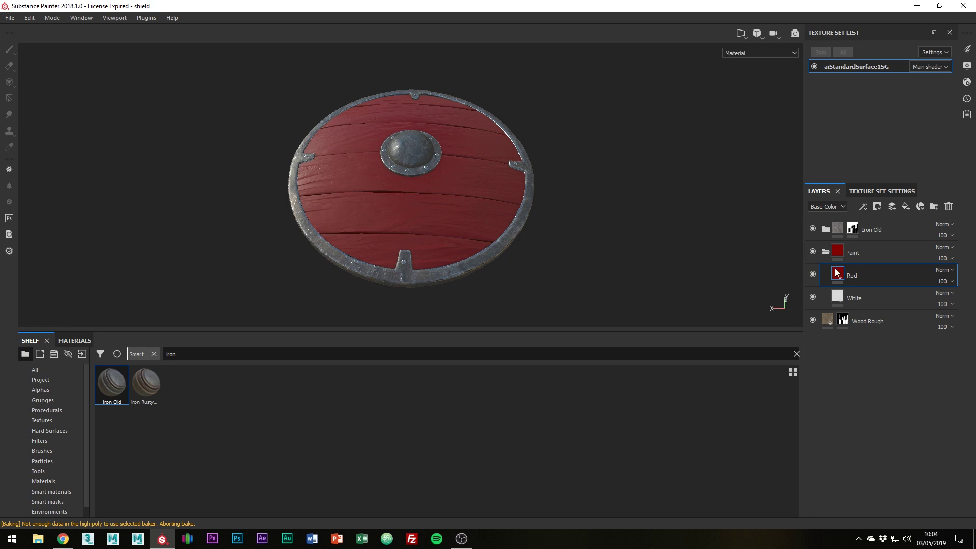
{"action": "right_click", "coordinate": [871, 272]}
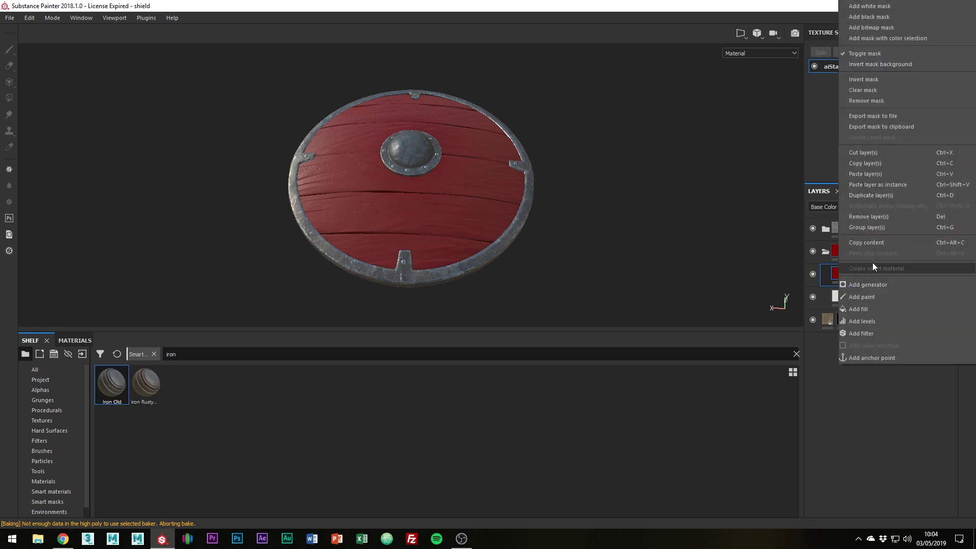
{"action": "left_click", "coordinate": [874, 20]}
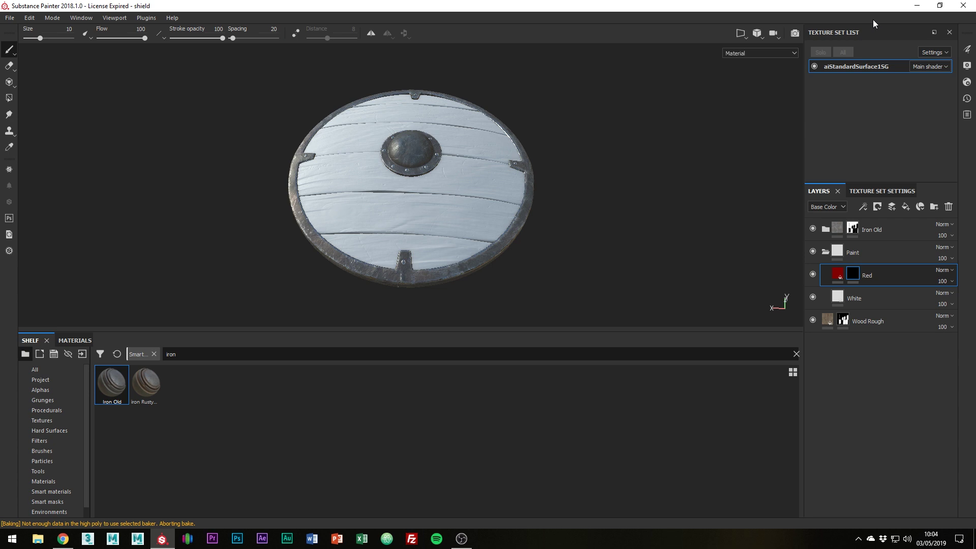
- Load the Triangle alpha onto the brush via a 'tria' search and enlarge it to 100
{"action": "key", "text": "alt+Tab"}
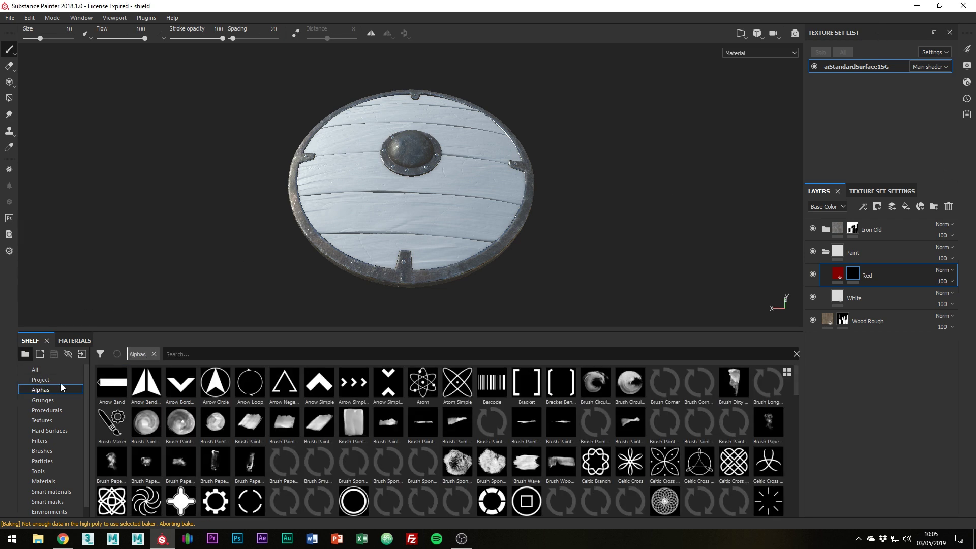
{"action": "type", "text": "tria"}
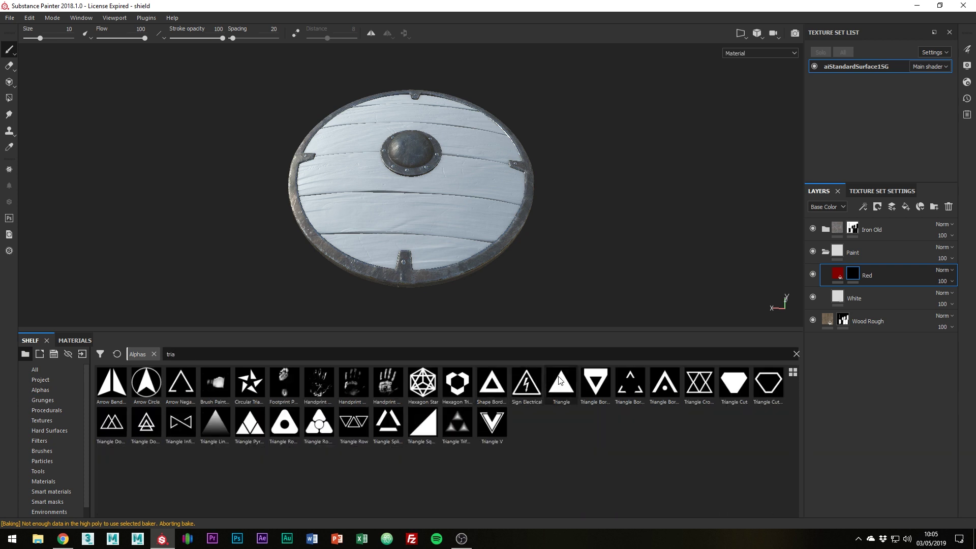
{"action": "left_click", "coordinate": [566, 385]}
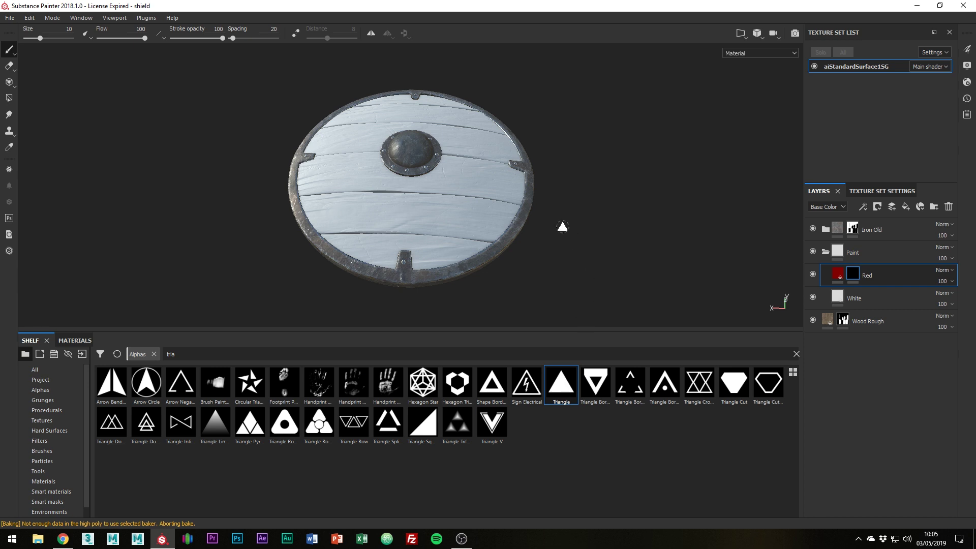
{"action": "right_click_drag", "start_coordinate": [563, 226], "coordinate": [611, 226], "text": "ctrl"}
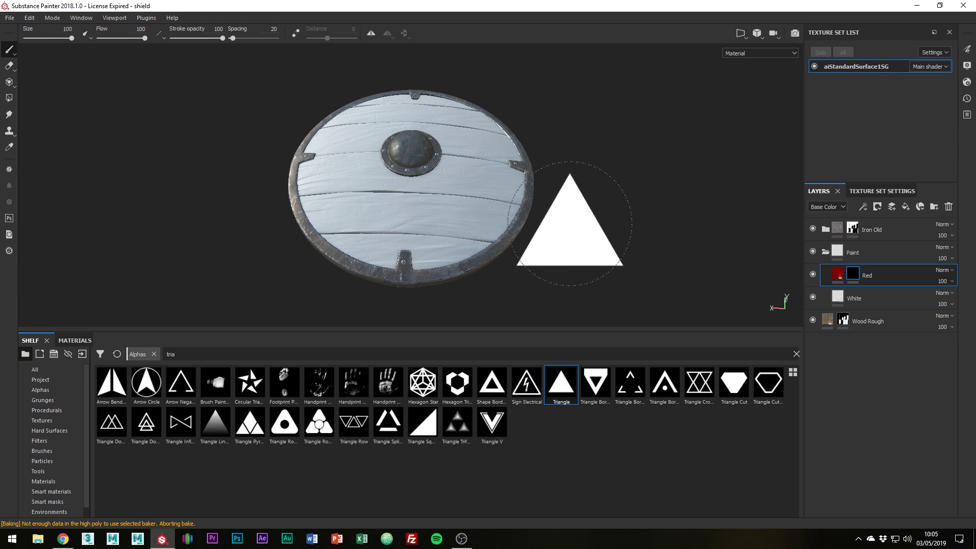
- Set brush alignment to Camera, size space to Viewport, and brush size to 77.09
{"action": "right_click", "coordinate": [564, 224]}
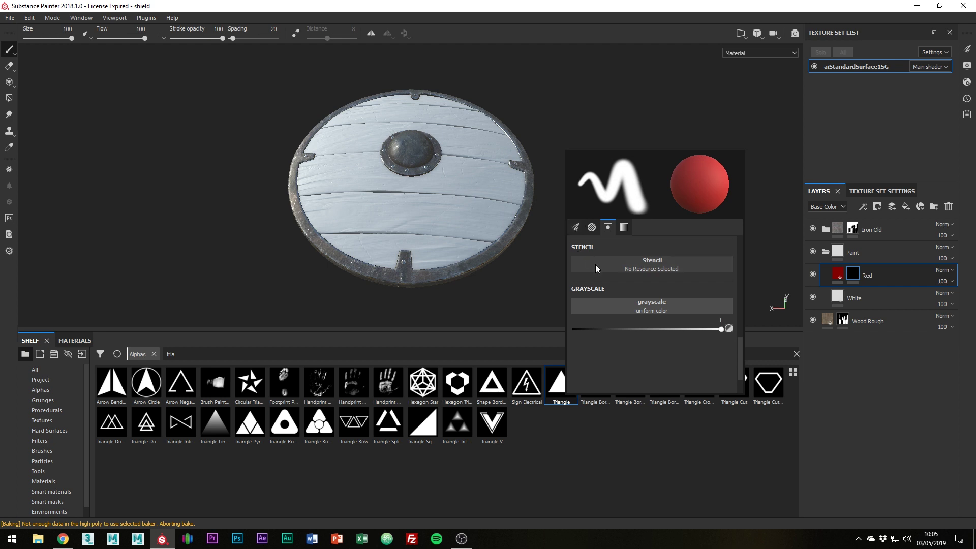
{"action": "scroll", "coordinate": [600, 265], "scroll_direction": "up", "scroll_amount": 3}
{"action": "scroll", "coordinate": [600, 264], "scroll_direction": "down", "scroll_amount": 3}
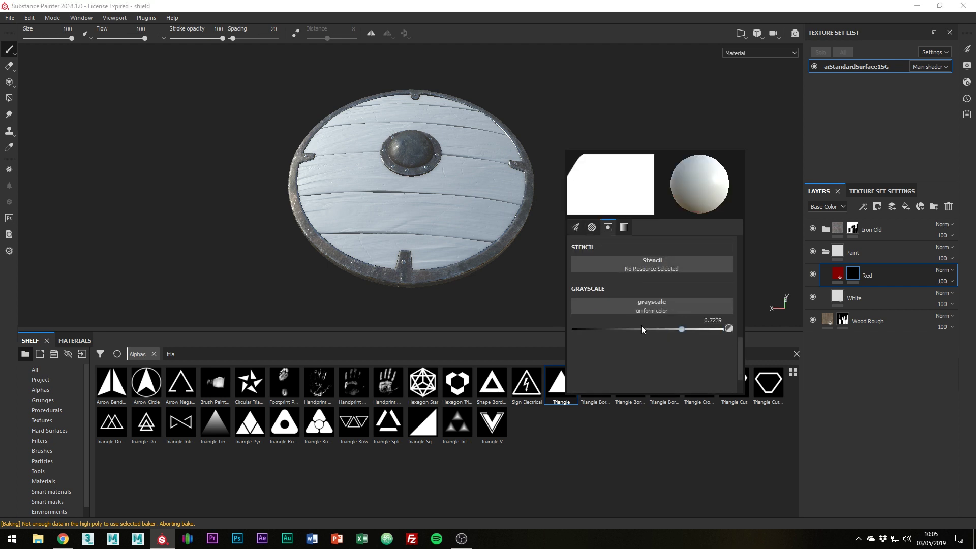
{"action": "scroll", "coordinate": [602, 314], "scroll_direction": "up", "scroll_amount": 5}
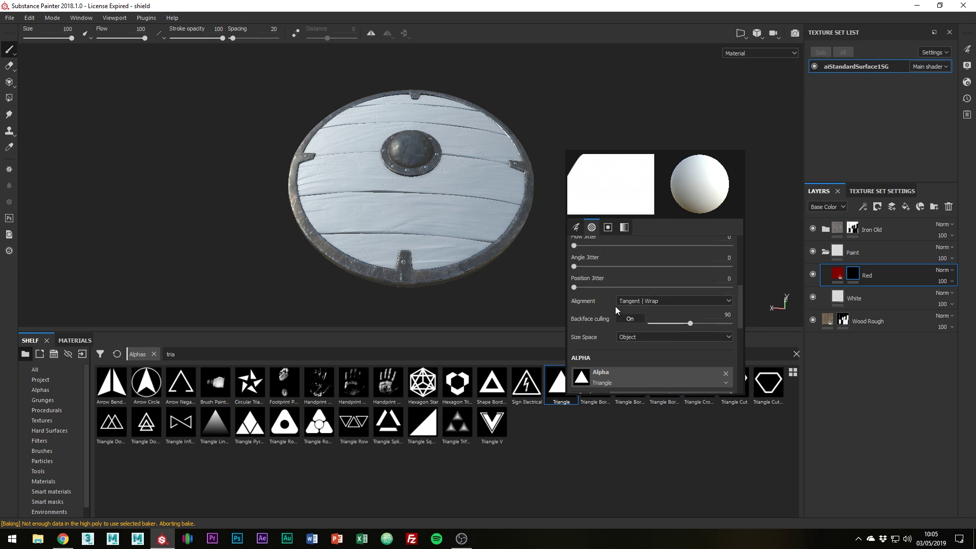
{"action": "left_click", "coordinate": [644, 301]}
{"action": "left_click", "coordinate": [636, 309]}
{"action": "left_click", "coordinate": [632, 337]}
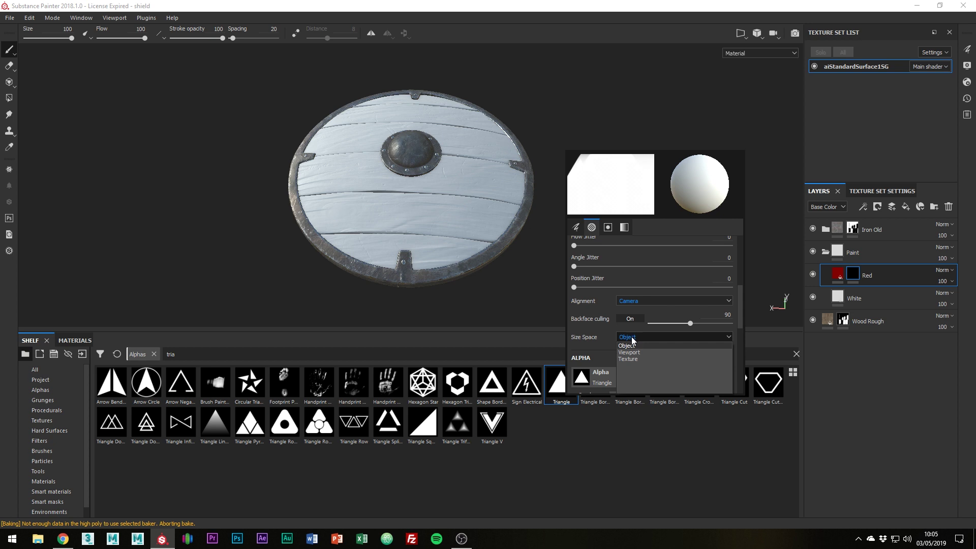
{"action": "left_click", "coordinate": [636, 352]}
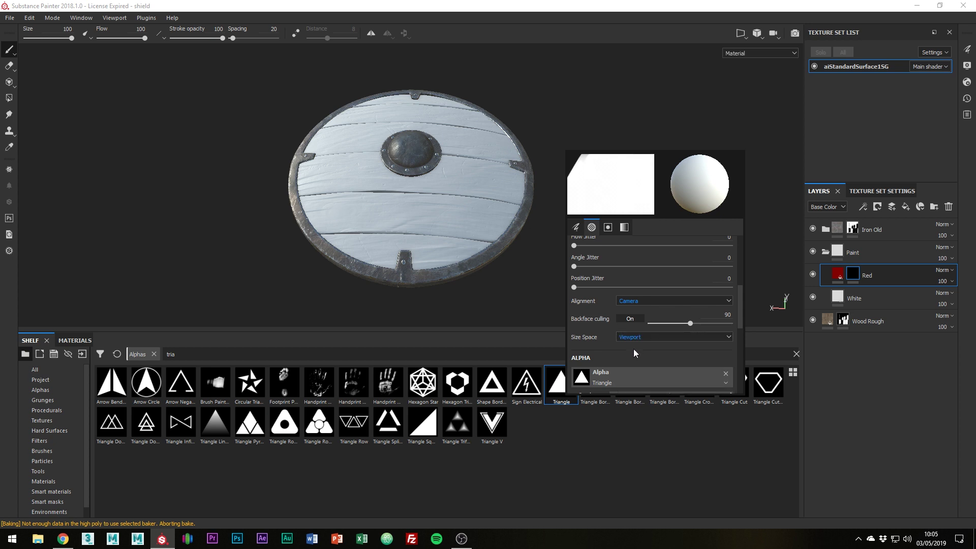
{"action": "right_click_drag", "start_coordinate": [595, 214], "coordinate": [596, 209], "text": "ctrl"}
{"action": "mouse_move", "coordinate": [596, 210]}
{"action": "left_mouse_down", "text": "alt"}
{"action": "mouse_move", "coordinate": [614, 148]}
{"action": "mouse_move", "coordinate": [628, 170]}
{"action": "mouse_move", "coordinate": [601, 188]}
{"action": "mouse_move", "coordinate": [577, 153]}
{"action": "mouse_move", "coordinate": [624, 179]}
{"action": "mouse_move", "coordinate": [616, 192]}
{"action": "mouse_move", "coordinate": [583, 151]}
{"action": "mouse_move", "coordinate": [605, 172]}
{"action": "mouse_move", "coordinate": [594, 178]}
{"action": "left_mouse_up", "text": "alt"}
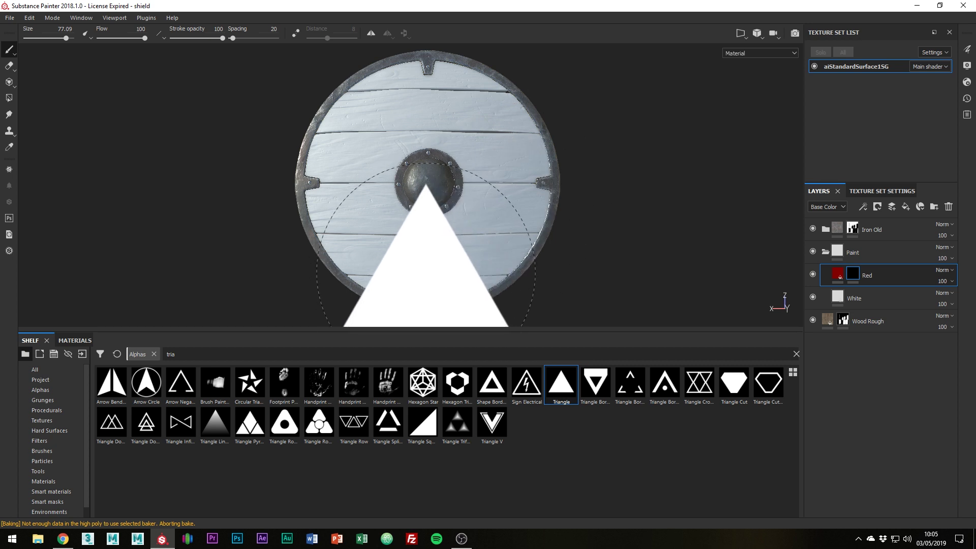
- Stamp red triangle wedges at the shield's lower centre, right side and top, rotating between stamps
{"action": "left_click", "coordinate": [429, 272]}
{"action": "left_click_drag", "start_coordinate": [574, 187], "coordinate": [574, 188], "text": "ctrl"}
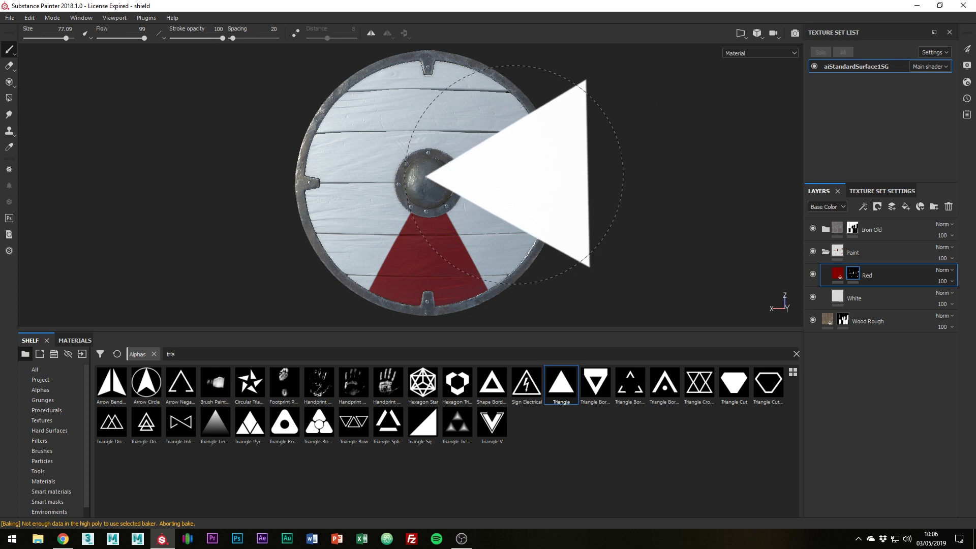
{"action": "left_click", "coordinate": [515, 181]}
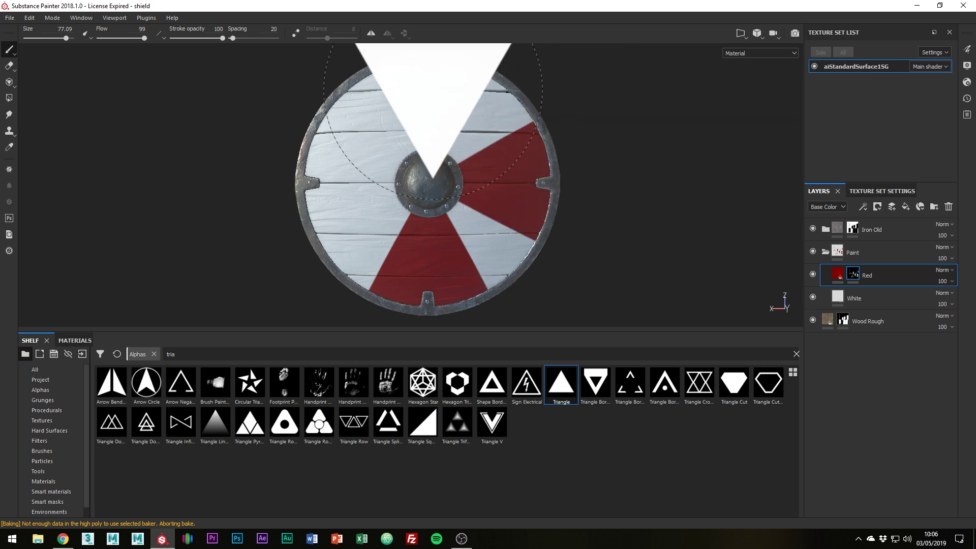
{"action": "left_click", "coordinate": [428, 99]}
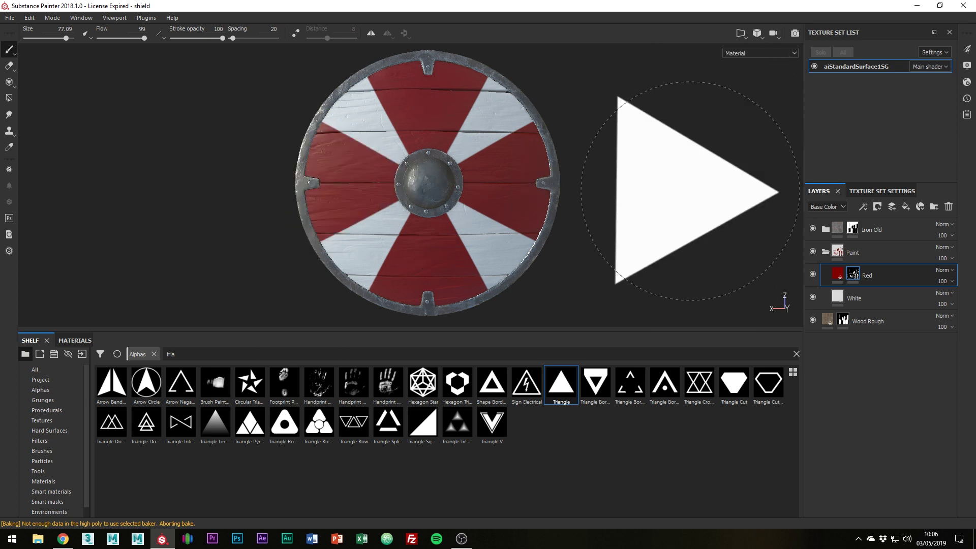
{"action": "mouse_move", "coordinate": [690, 191]}
{"action": "left_mouse_down", "text": "alt"}
{"action": "mouse_move", "coordinate": [576, 126]}
{"action": "mouse_move", "coordinate": [617, 163]}
{"action": "mouse_move", "coordinate": [630, 154]}
{"action": "left_mouse_up", "text": "alt"}
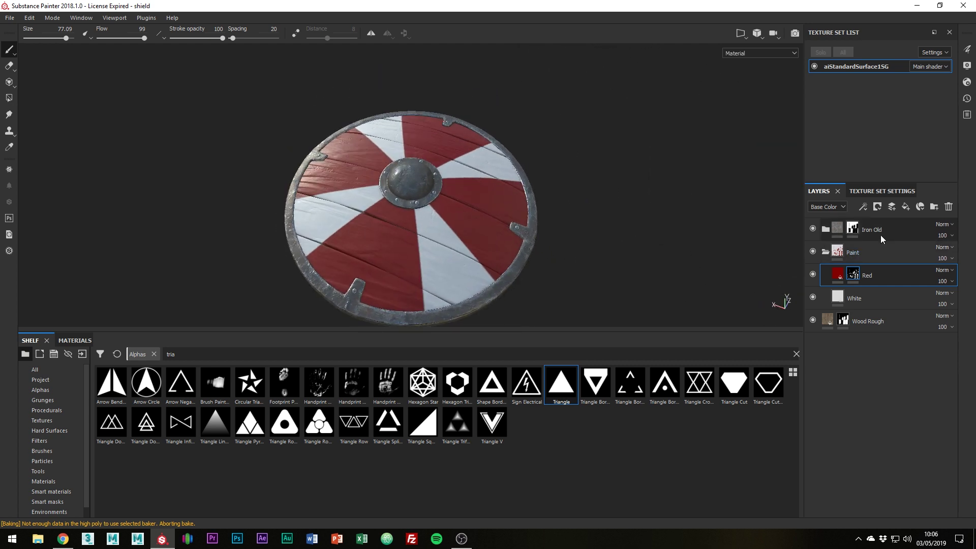
- Give the Paint folder a black mask with a Metal Edge Wear generator
{"action": "left_click", "coordinate": [874, 253]}
{"action": "right_click", "coordinate": [887, 254]}
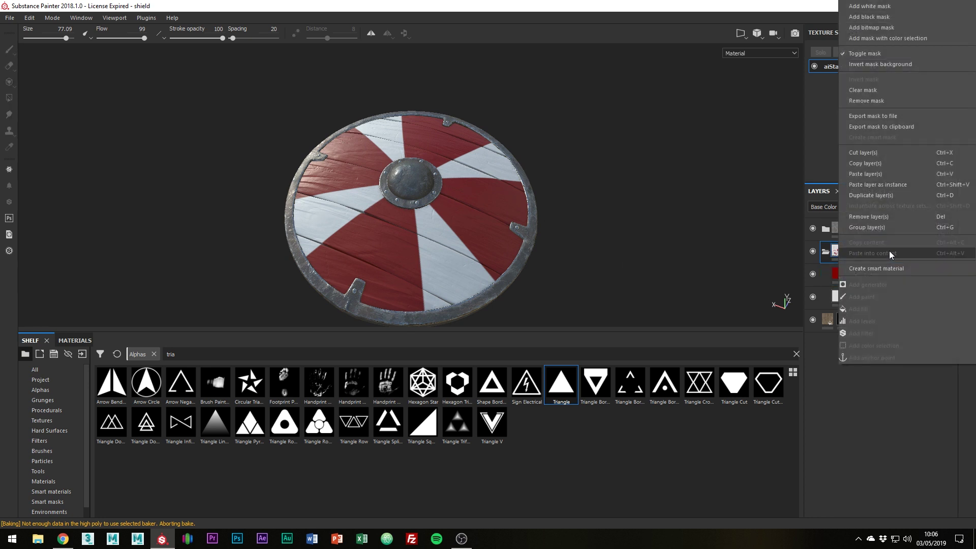
{"action": "left_click", "coordinate": [878, 17]}
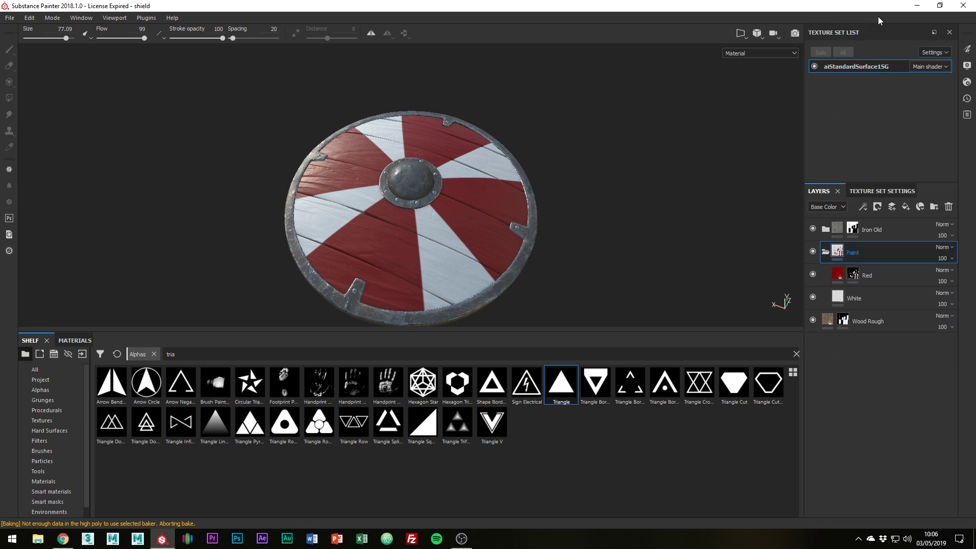
{"action": "right_click", "coordinate": [853, 251]}
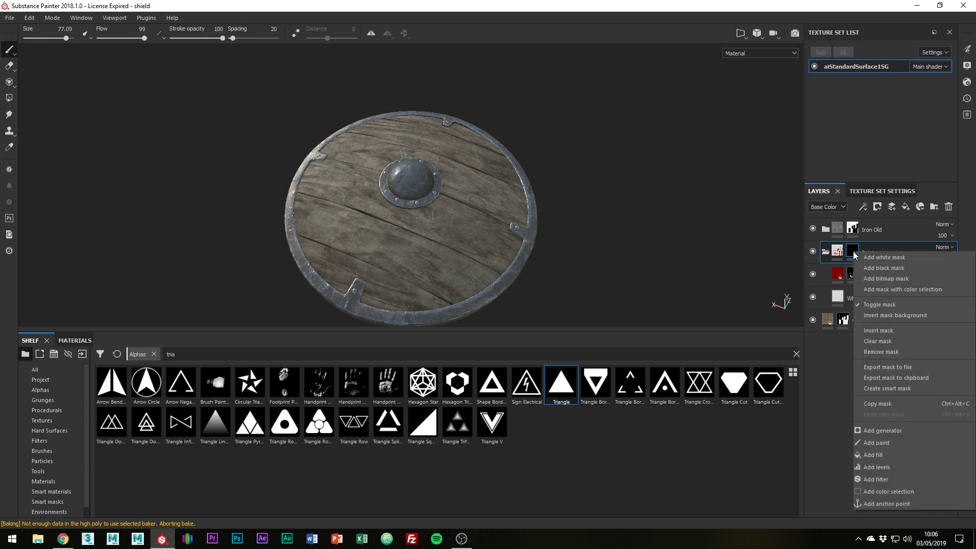
{"action": "left_click", "coordinate": [883, 431]}
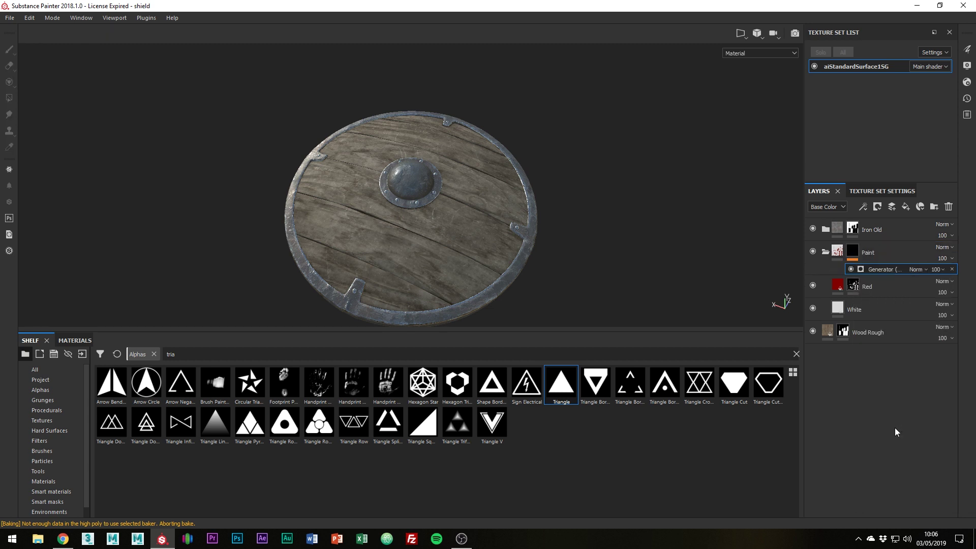
{"action": "middle_click_drag", "start_coordinate": [701, 254], "coordinate": [707, 236]}
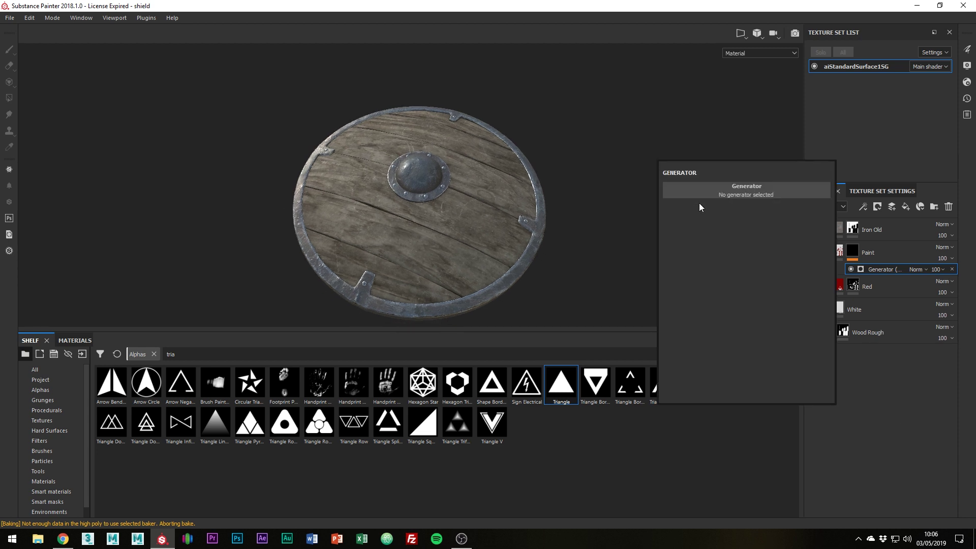
{"action": "left_click", "coordinate": [707, 192]}
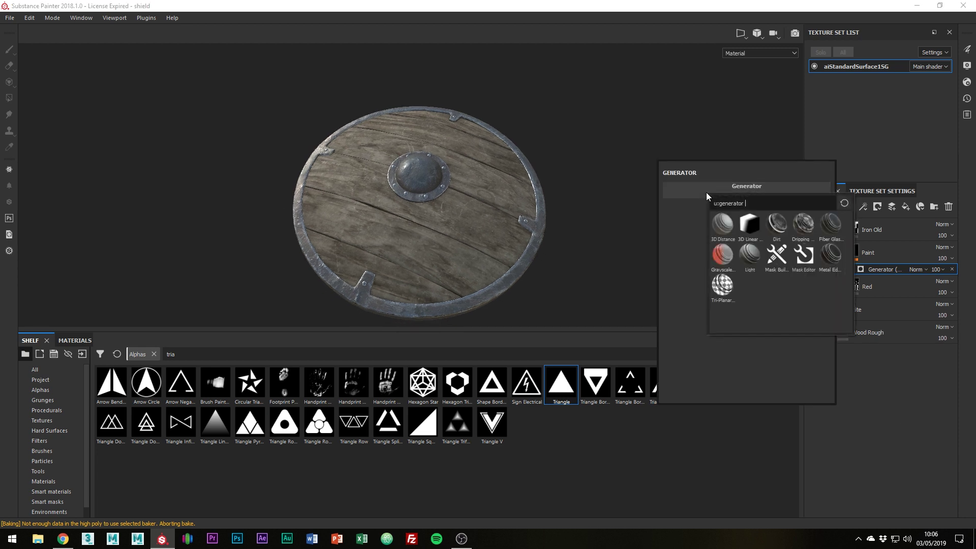
{"action": "left_click", "coordinate": [826, 258]}
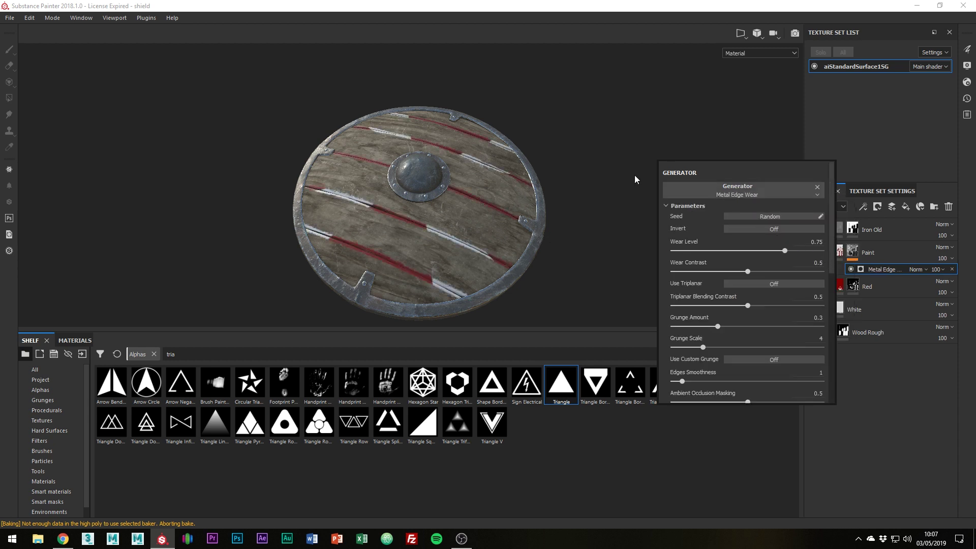
- Invert the wear, then tune Wear Level, Grunge Scale 1 and Grunge Amount 0.69
{"action": "left_click", "coordinate": [775, 230]}
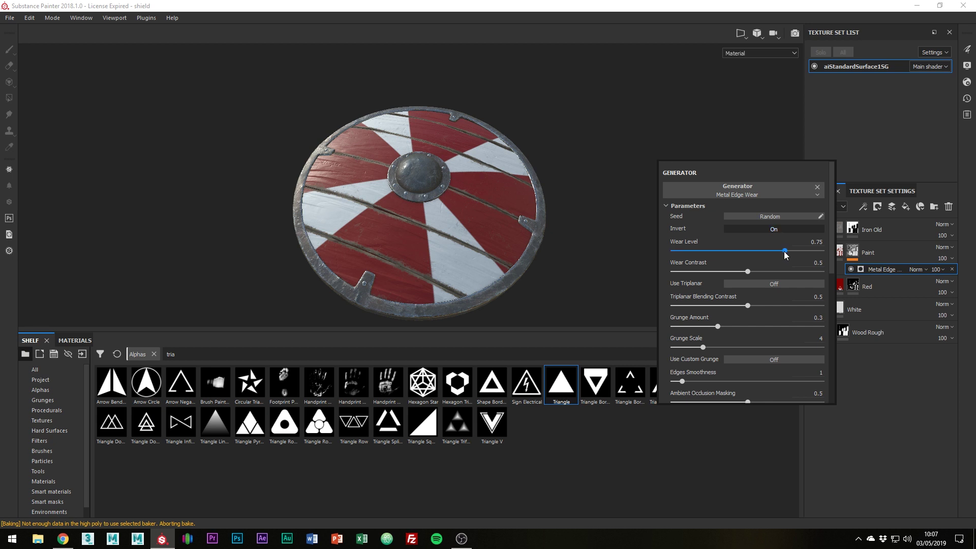
{"action": "left_click_drag", "start_coordinate": [785, 254], "coordinate": [817, 256]}
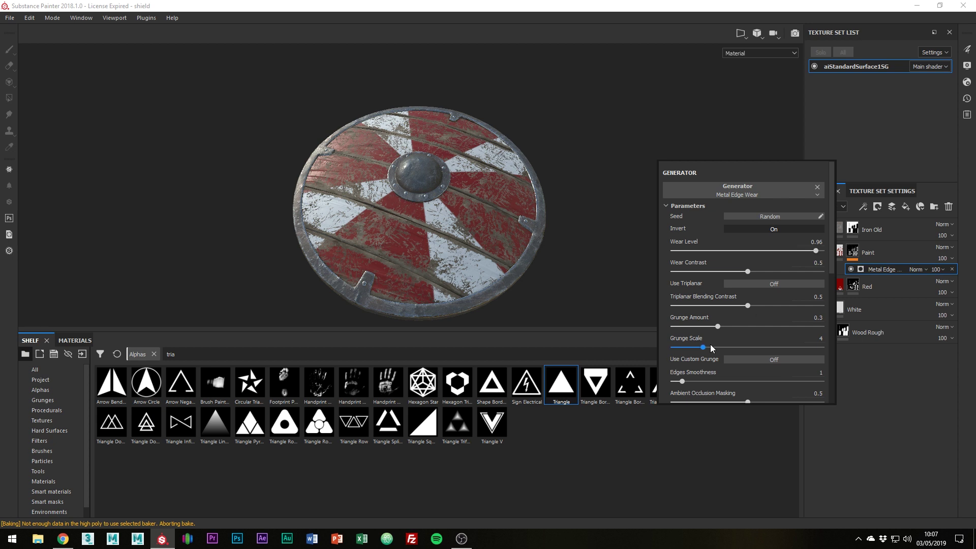
{"action": "left_click_drag", "start_coordinate": [704, 349], "coordinate": [663, 349]}
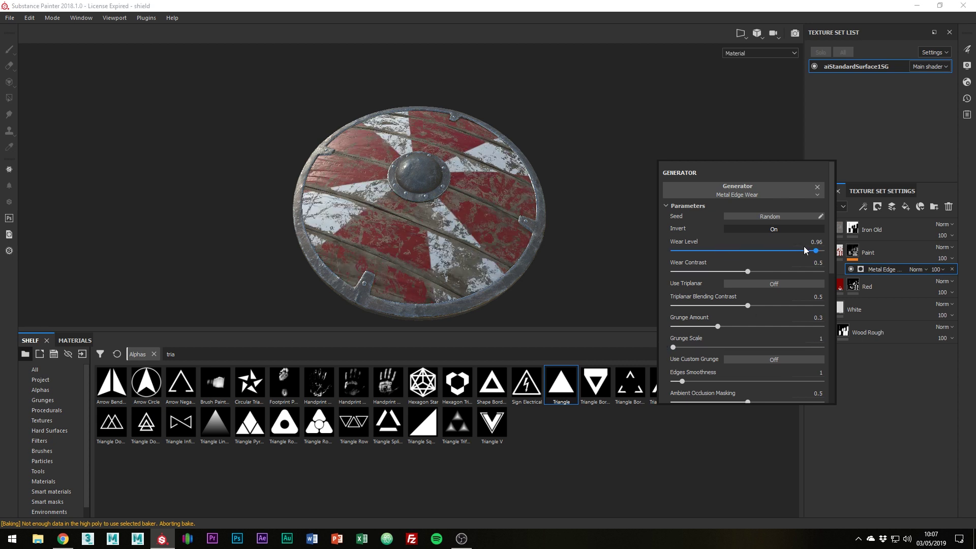
{"action": "left_click_drag", "start_coordinate": [812, 252], "coordinate": [786, 252]}
{"action": "left_click_drag", "start_coordinate": [718, 327], "coordinate": [776, 326]}
{"action": "left_click_drag", "start_coordinate": [789, 250], "coordinate": [766, 249]}
{"action": "left_click", "coordinate": [560, 236]}
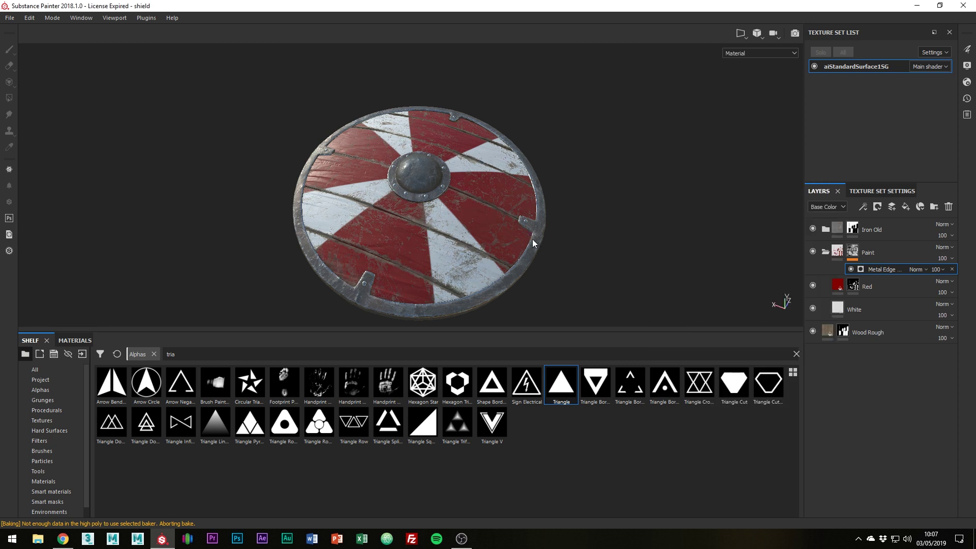
{"action": "left_click_drag", "start_coordinate": [530, 233], "coordinate": [622, 228], "text": "alt"}
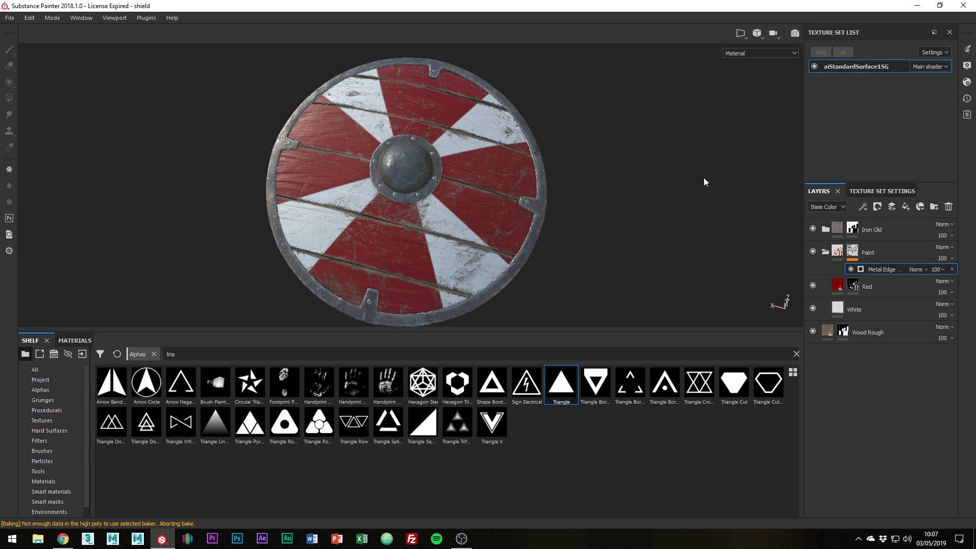
- Darken the White layer's base colour to near-black (0.007) and collapse the Paint folder
{"action": "left_click", "coordinate": [832, 310]}
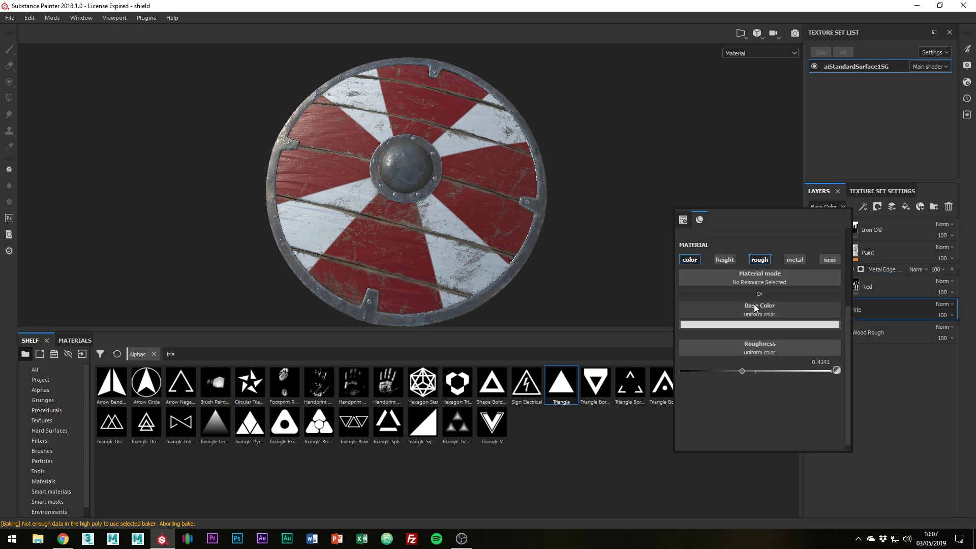
{"action": "left_click", "coordinate": [757, 326]}
{"action": "left_click_drag", "start_coordinate": [777, 394], "coordinate": [737, 423]}
{"action": "left_click_drag", "start_coordinate": [604, 241], "coordinate": [587, 213], "text": "alt"}
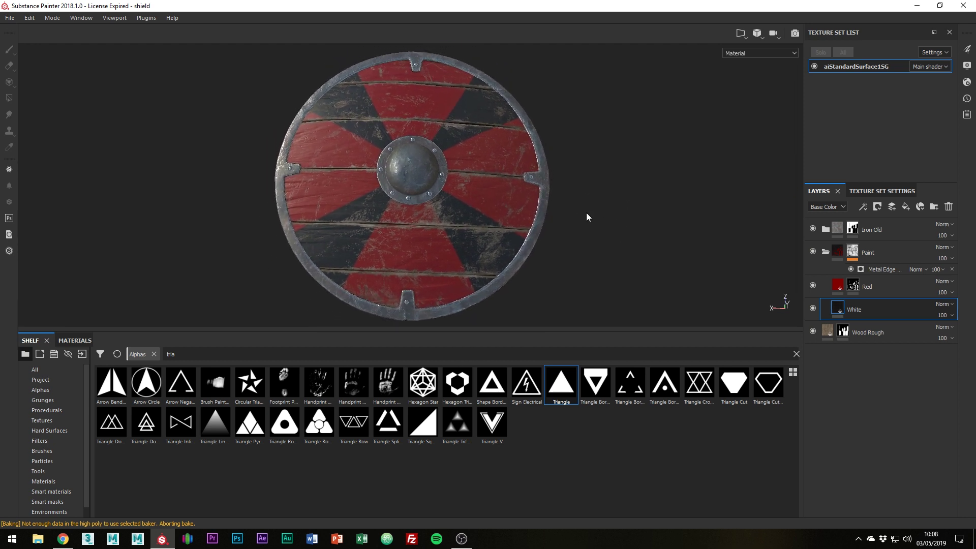
{"action": "left_click", "coordinate": [825, 252]}
- Add a top fill layer in dark red with height, normal and metallic off, roughness about 0.7
{"action": "left_click", "coordinate": [839, 250]}
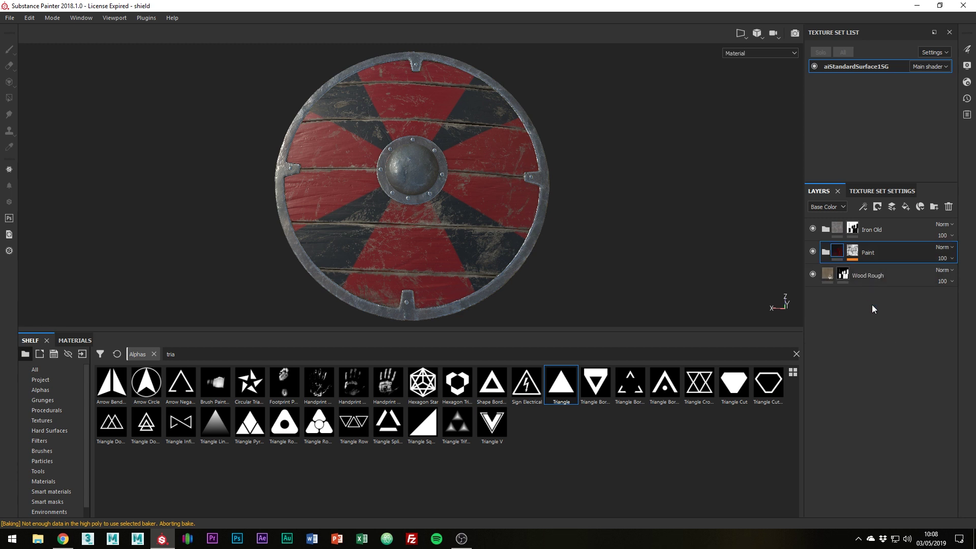
{"action": "left_click", "coordinate": [905, 206]}
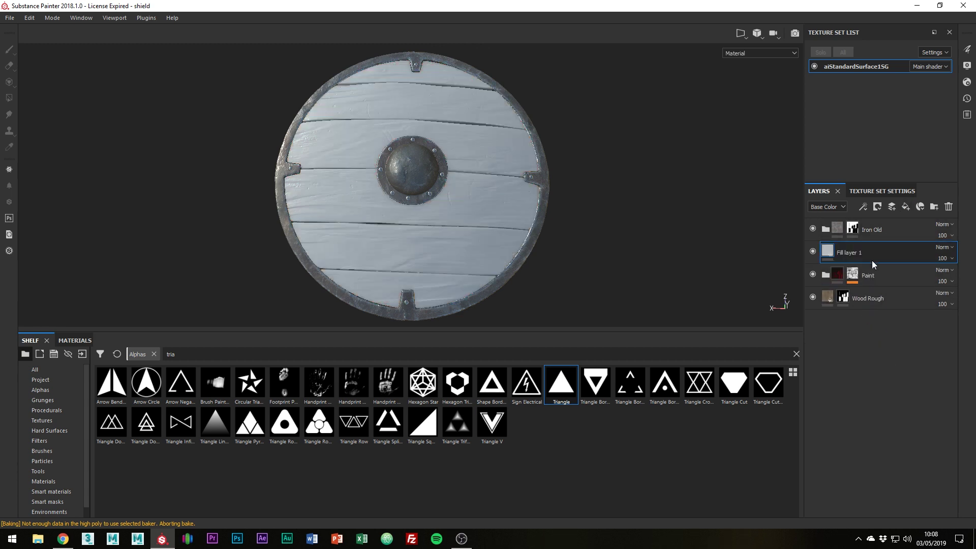
{"action": "left_click_drag", "start_coordinate": [873, 258], "coordinate": [879, 219]}
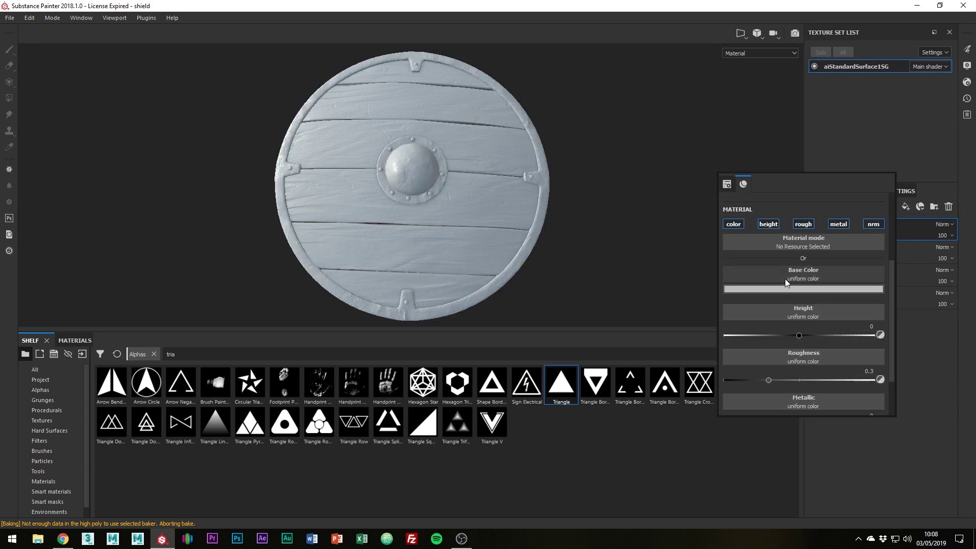
{"action": "left_click", "coordinate": [786, 288]}
{"action": "left_click_drag", "start_coordinate": [809, 334], "coordinate": [832, 380]}
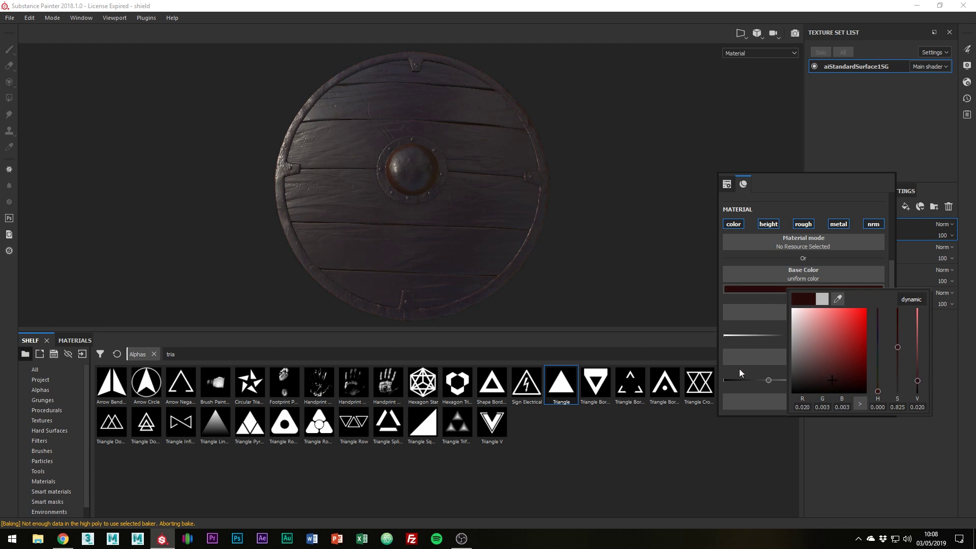
{"action": "left_click", "coordinate": [774, 224]}
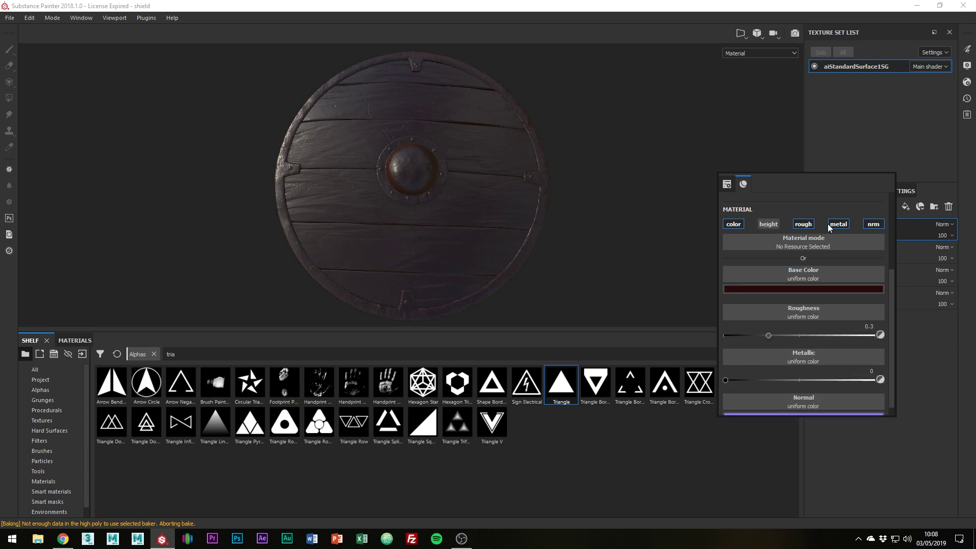
{"action": "left_click", "coordinate": [874, 224]}
{"action": "left_click", "coordinate": [838, 252]}
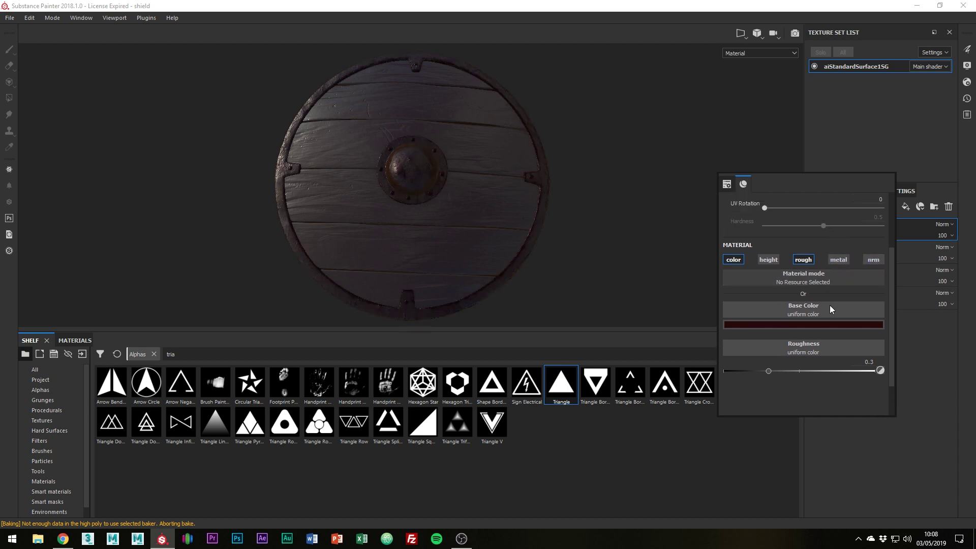
{"action": "left_click_drag", "start_coordinate": [771, 373], "coordinate": [831, 373]}
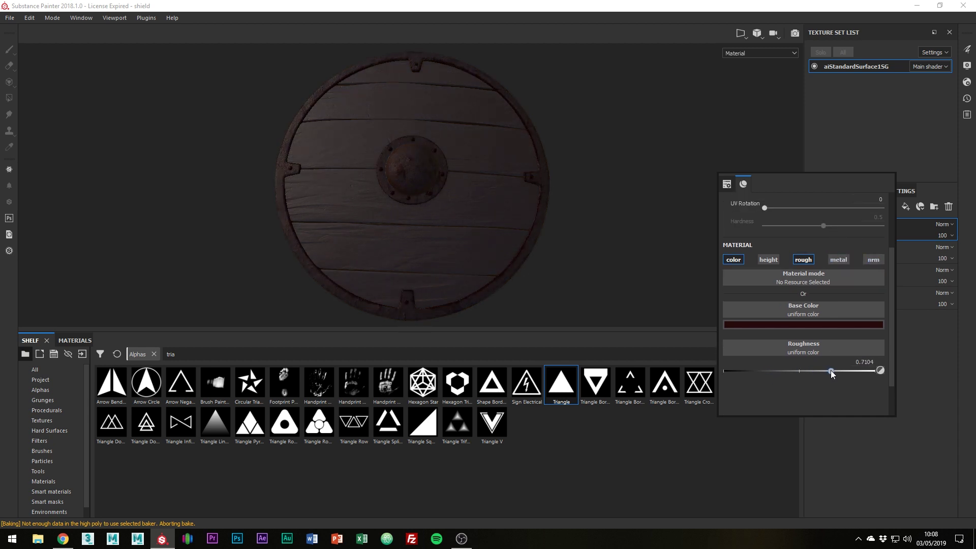
- Mask the grime fill with a black mask and a Dirt generator at level 0.82
{"action": "right_click", "coordinate": [893, 230]}
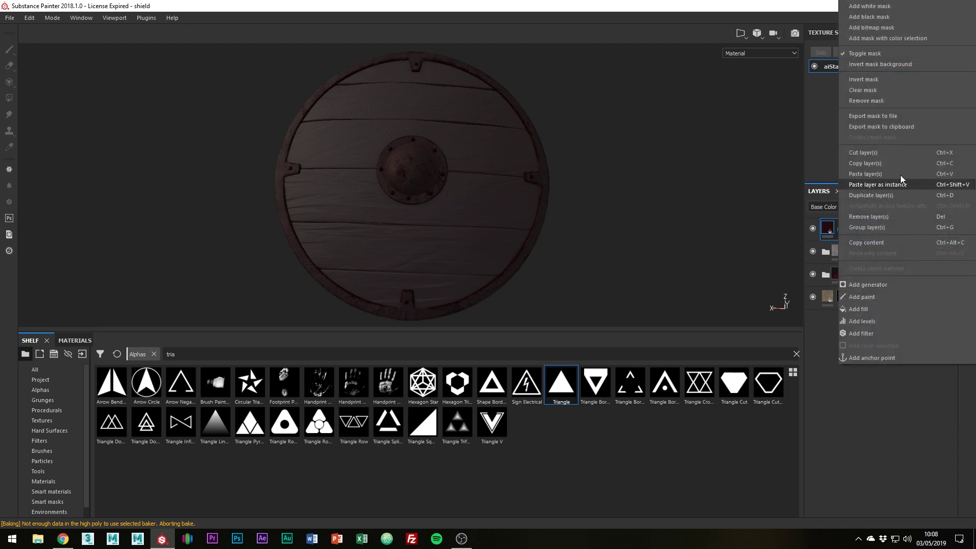
{"action": "left_click", "coordinate": [864, 17]}
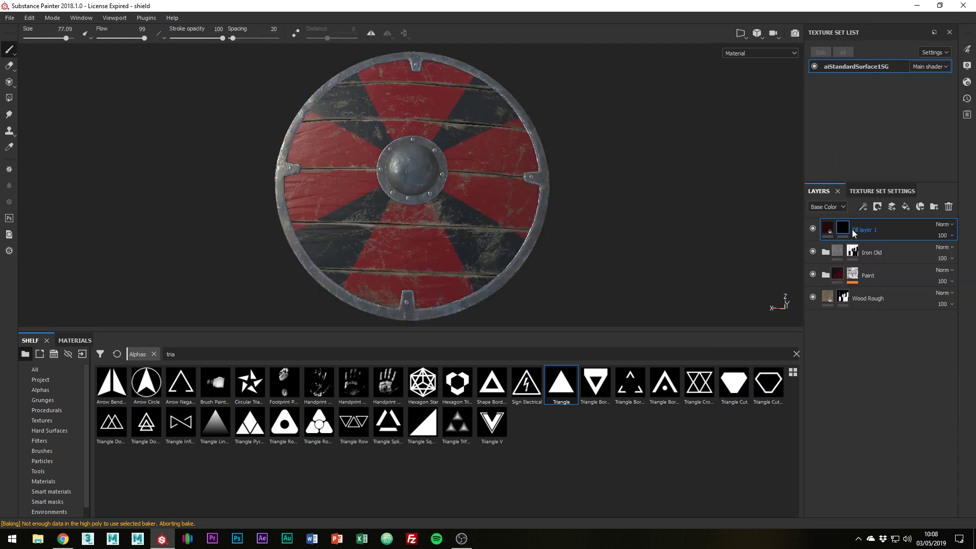
{"action": "right_click", "coordinate": [846, 230]}
{"action": "left_click", "coordinate": [866, 406]}
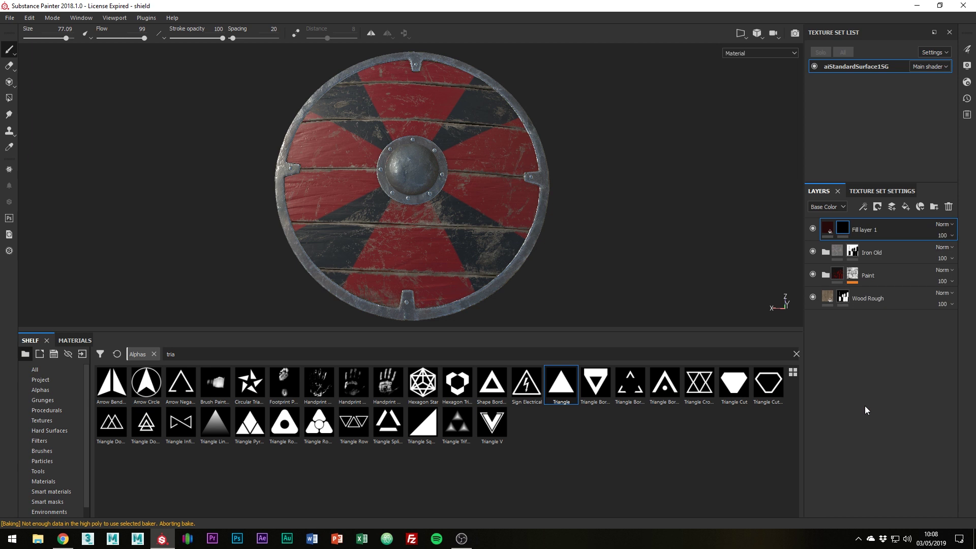
{"action": "left_click", "coordinate": [694, 196]}
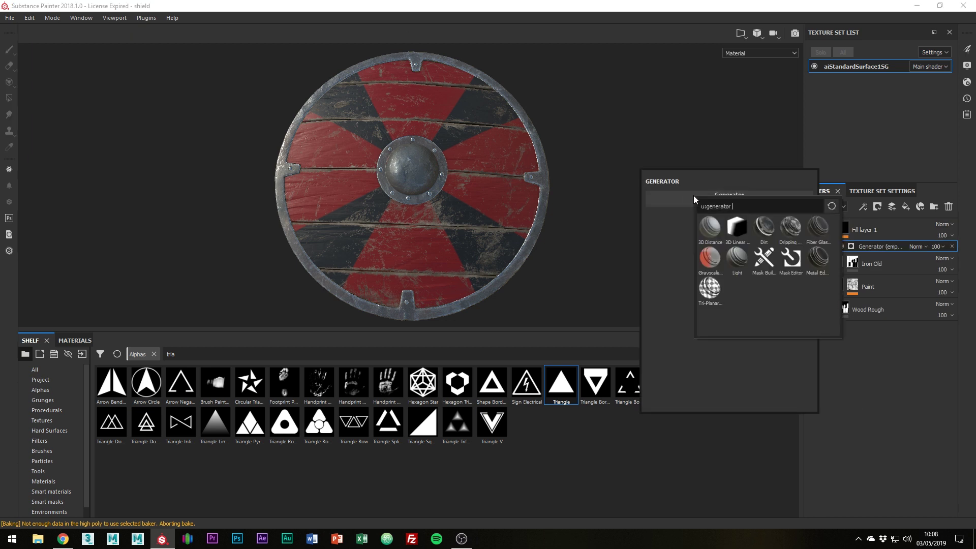
{"action": "left_click", "coordinate": [762, 230]}
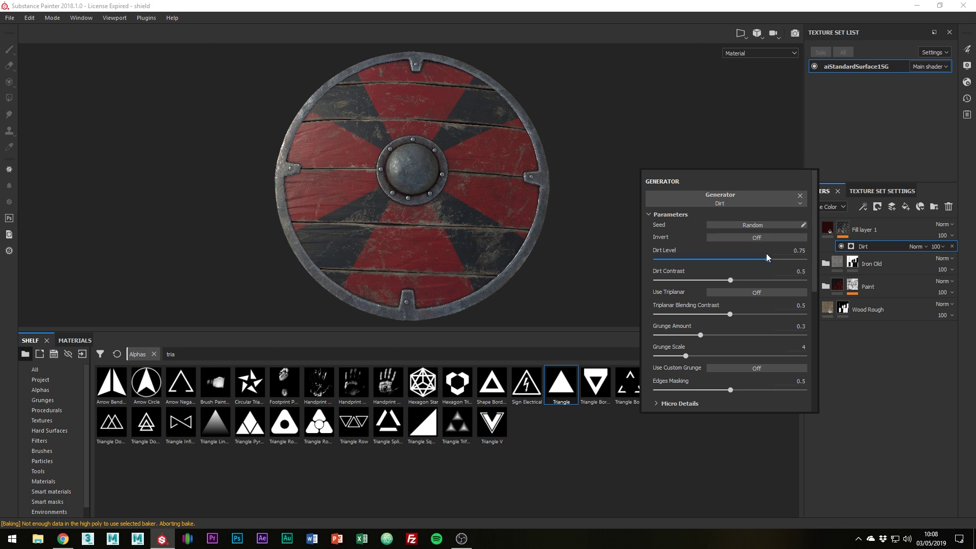
{"action": "left_click_drag", "start_coordinate": [770, 262], "coordinate": [777, 260]}
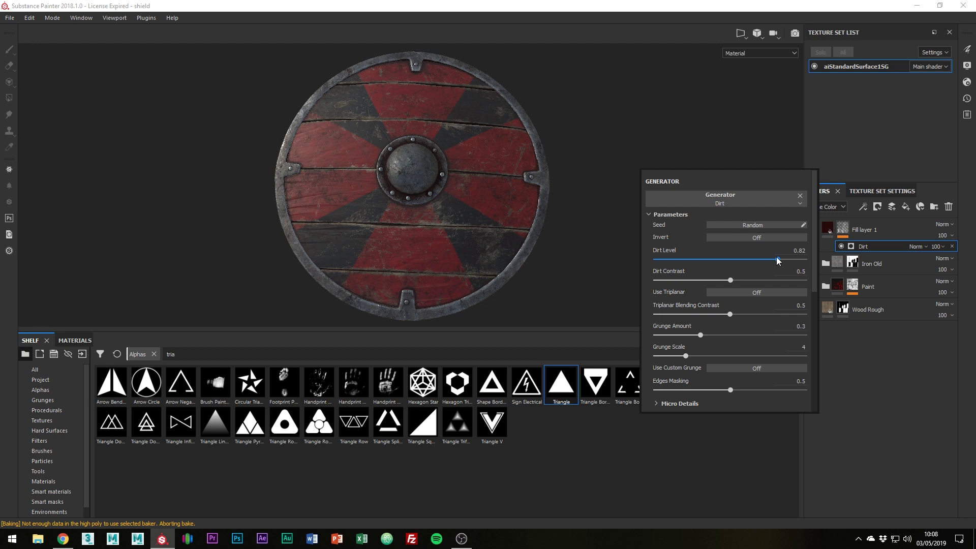
{"action": "left_click", "coordinate": [690, 108]}
{"action": "left_click_drag", "start_coordinate": [658, 213], "coordinate": [655, 192], "text": "alt"}
{"action": "left_click", "coordinate": [828, 229]}
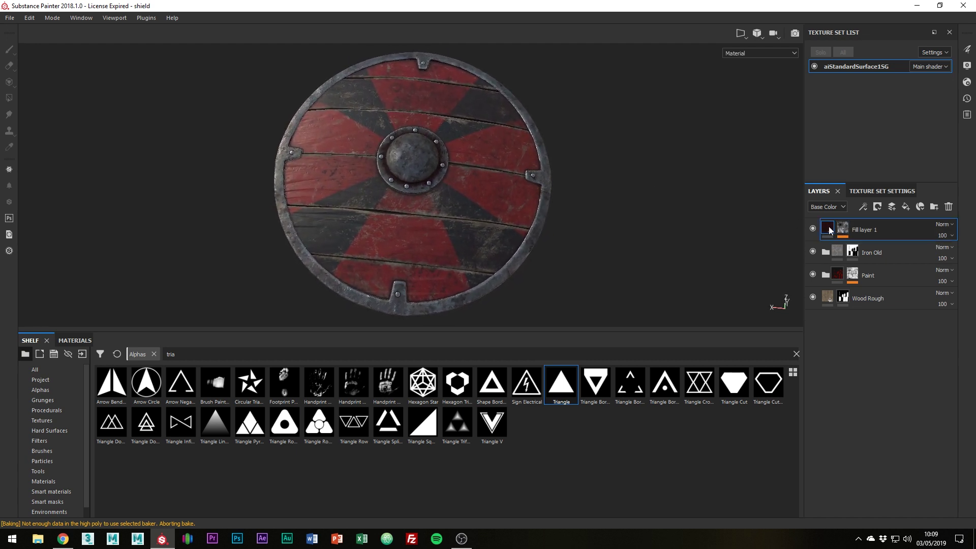
- Add Fill layer 2 in dark red, roughness 0.5859, with height, metallic and normal off
{"action": "left_click", "coordinate": [904, 209]}
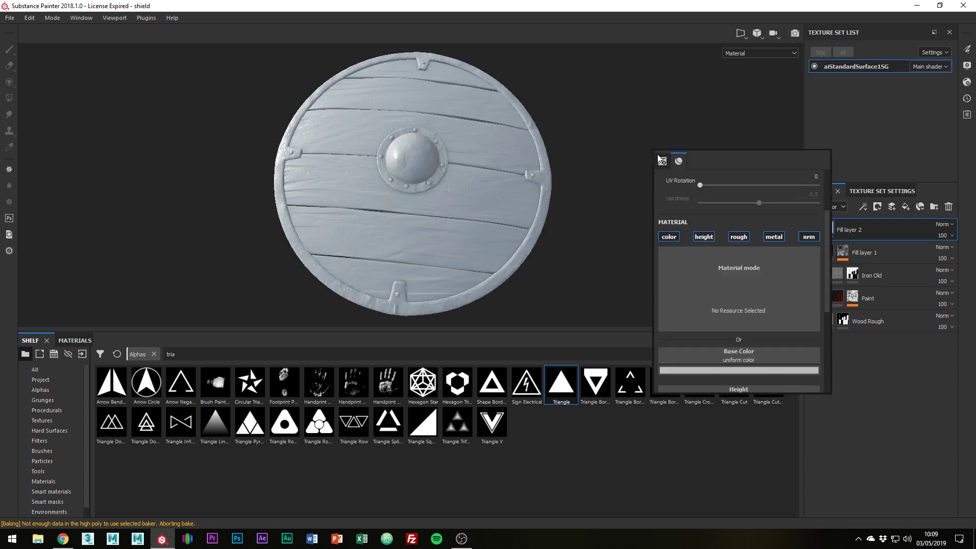
{"action": "left_click", "coordinate": [704, 236]}
{"action": "left_click", "coordinate": [773, 236]}
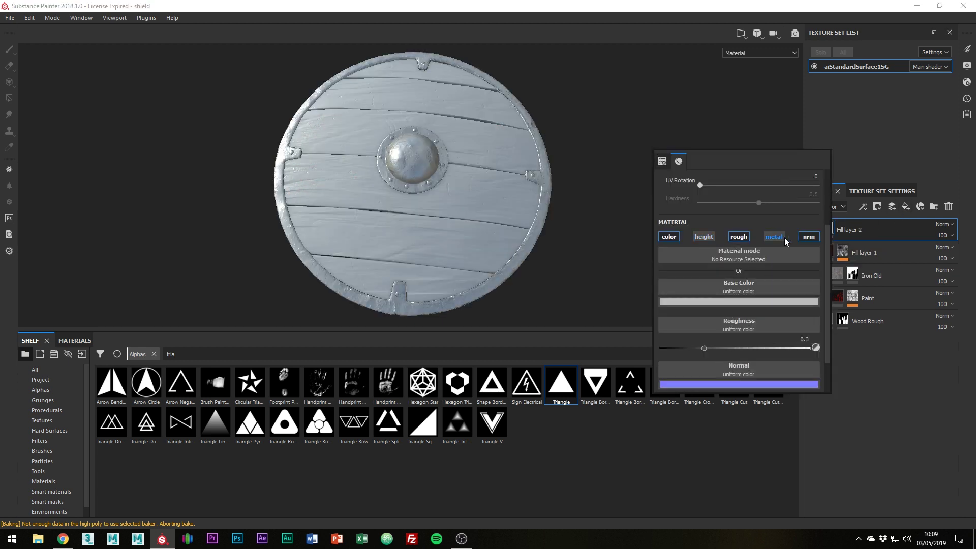
{"action": "left_click", "coordinate": [809, 236]}
{"action": "left_click", "coordinate": [731, 301]}
{"action": "left_click_drag", "start_coordinate": [773, 334], "coordinate": [815, 383]}
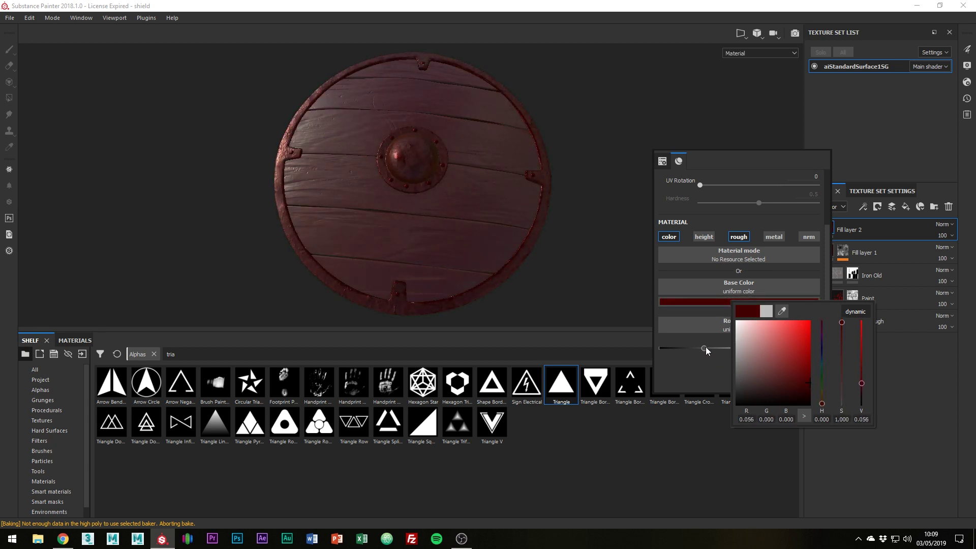
{"action": "left_click_drag", "start_coordinate": [706, 347], "coordinate": [746, 352]}
{"action": "left_click_drag", "start_coordinate": [547, 253], "coordinate": [636, 211], "text": "alt"}
- Give Fill layer 2 a black mask with a paint effect
{"action": "right_click", "coordinate": [860, 234]}
{"action": "left_click", "coordinate": [867, 17]}
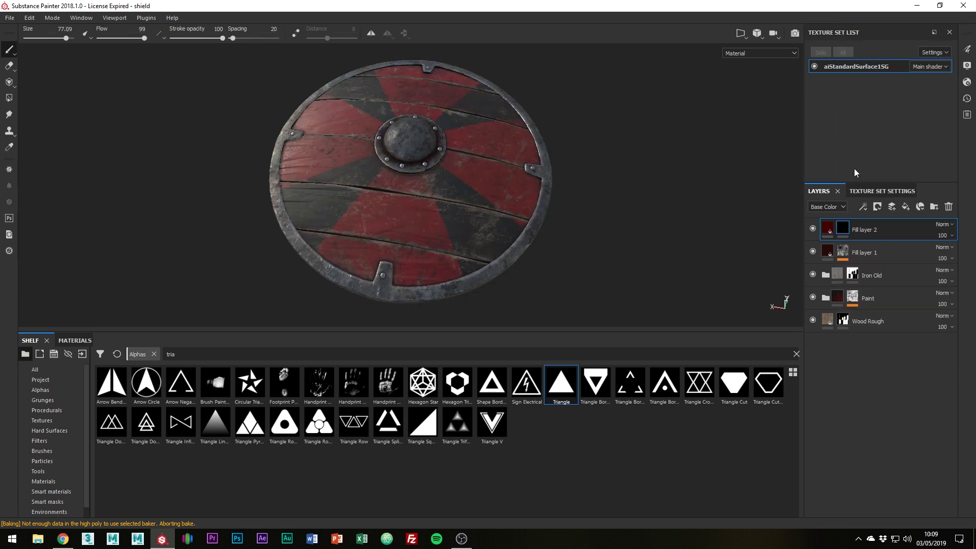
{"action": "right_click", "coordinate": [844, 227]}
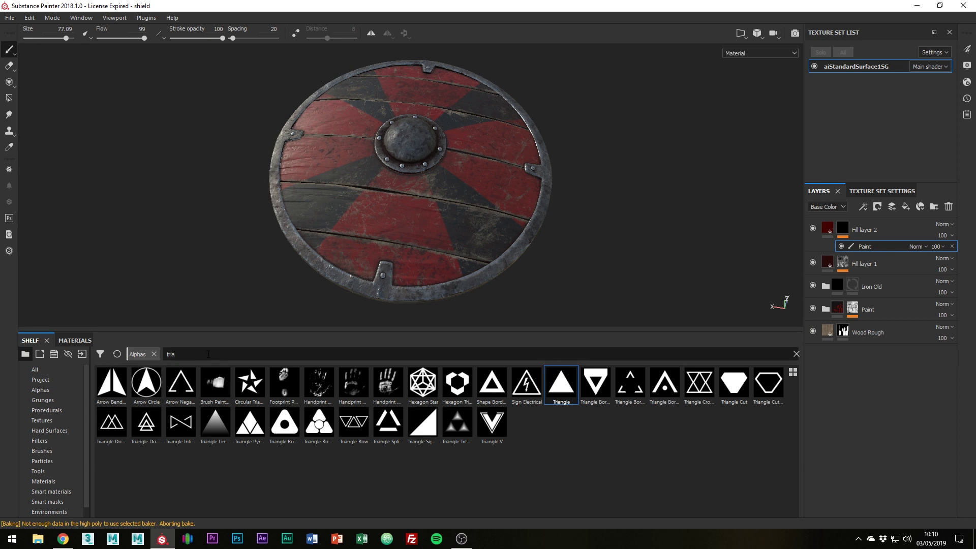
- Load the Drop Splatter alpha onto the brush and set alignment to Tangent | Planar
{"action": "type", "text": "spla"}
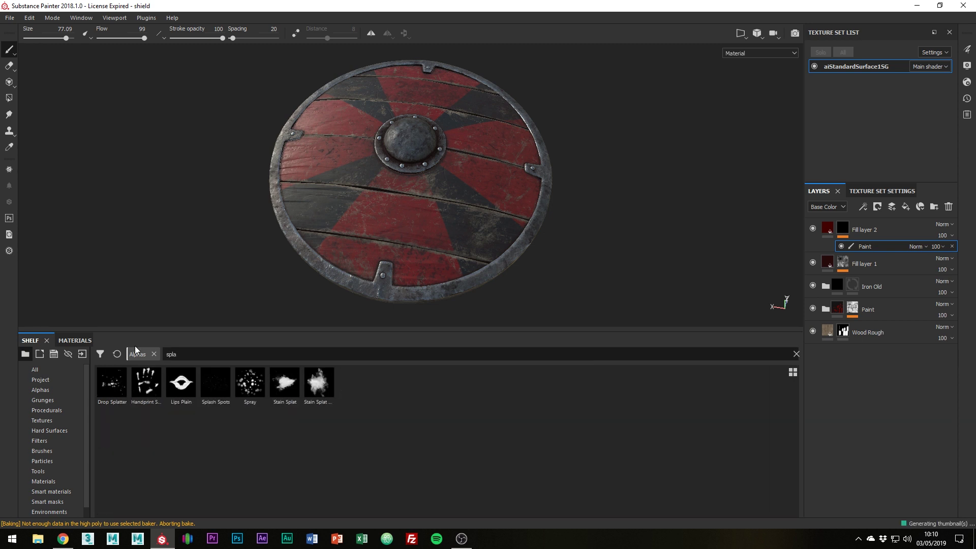
{"action": "key", "text": "BackSpace"}
{"action": "key", "text": "BackSpace"}
{"action": "type", "text": "at"}
{"action": "key", "text": "BackSpace"}
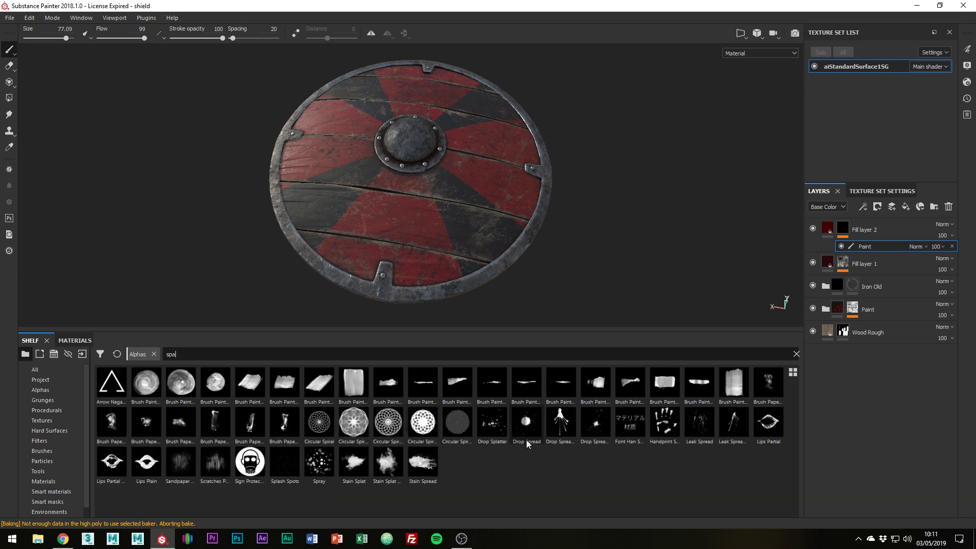
{"action": "mouse_move", "coordinate": [506, 423]}
{"action": "left_mouse_down"}
{"action": "mouse_move", "coordinate": [529, 202]}
{"action": "mouse_move", "coordinate": [580, 178]}
{"action": "mouse_move", "coordinate": [624, 288]}
{"action": "left_mouse_up"}
{"action": "scroll", "coordinate": [625, 287], "scroll_direction": "down", "scroll_amount": 6}
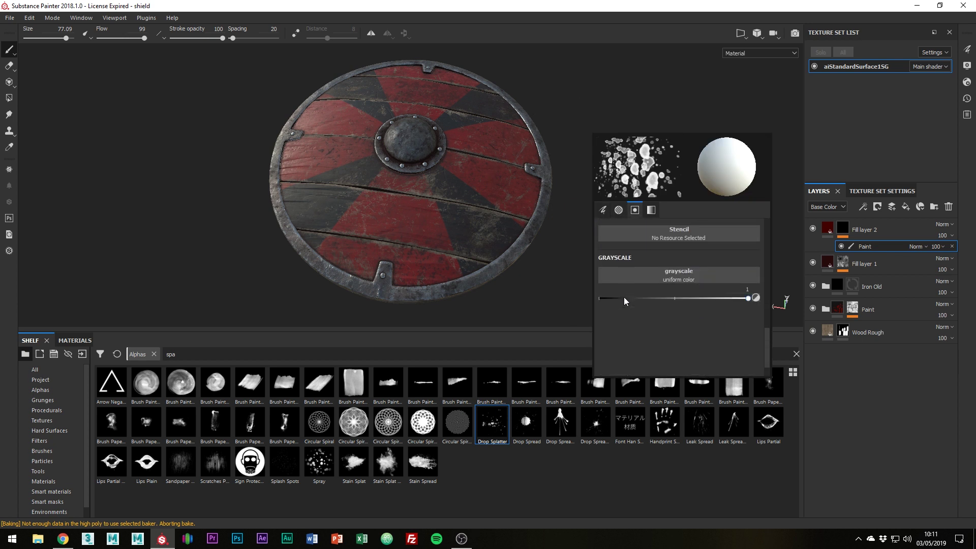
{"action": "scroll", "coordinate": [667, 325], "scroll_direction": "up", "scroll_amount": 3}
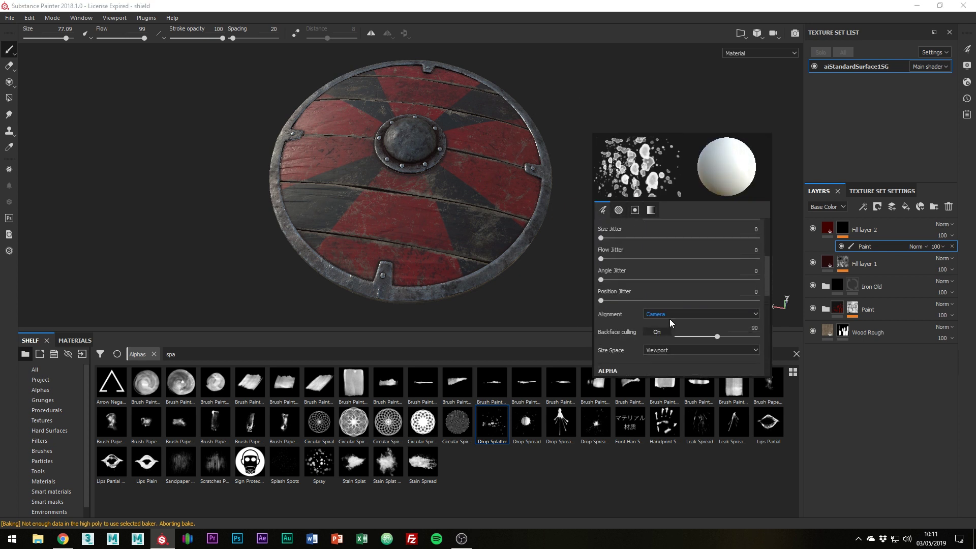
{"action": "left_click", "coordinate": [671, 315]}
{"action": "left_click", "coordinate": [675, 336]}
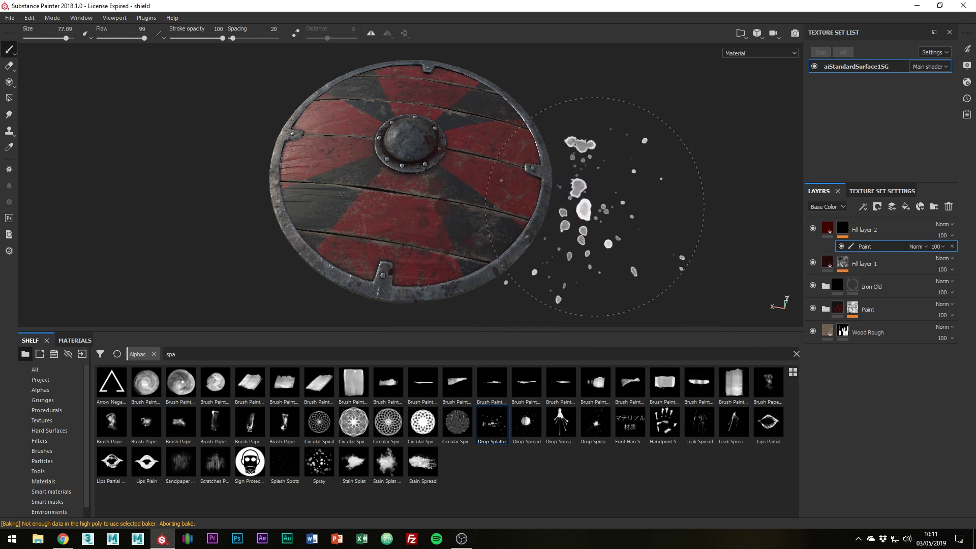
- Try a Drop Spread splat, undo it, and stamp Drop Splatter spots on the shield
{"action": "left_click_drag", "start_coordinate": [600, 218], "coordinate": [613, 224], "text": "alt"}
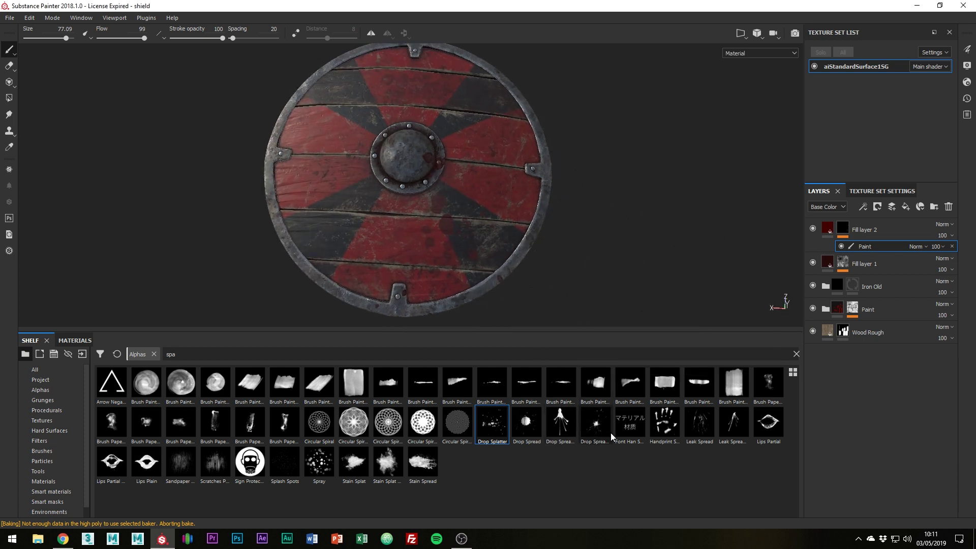
{"action": "left_click", "coordinate": [596, 426]}
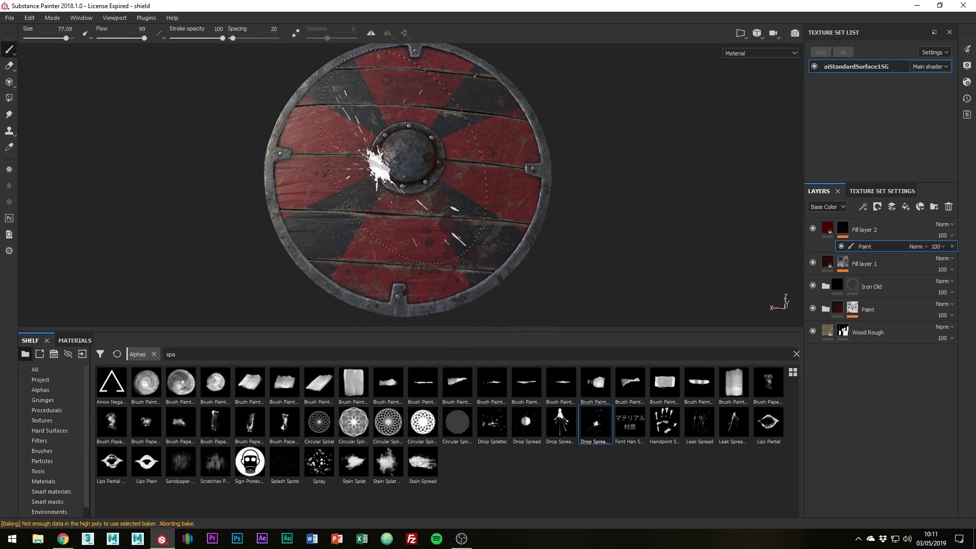
{"action": "left_click_drag", "start_coordinate": [578, 218], "coordinate": [632, 170], "text": "alt"}
{"action": "mouse_move", "coordinate": [632, 170]}
{"action": "right_mouse_down", "text": "alt"}
{"action": "mouse_move", "coordinate": [743, 210]}
{"action": "mouse_move", "coordinate": [768, 207]}
{"action": "right_mouse_up", "text": "alt"}
{"action": "left_click_drag", "start_coordinate": [767, 207], "coordinate": [508, 214], "text": "alt"}
{"action": "left_click", "coordinate": [378, 122]}
{"action": "key", "text": "ctrl+z"}
{"action": "left_click_drag", "start_coordinate": [697, 214], "coordinate": [656, 208], "text": "alt"}
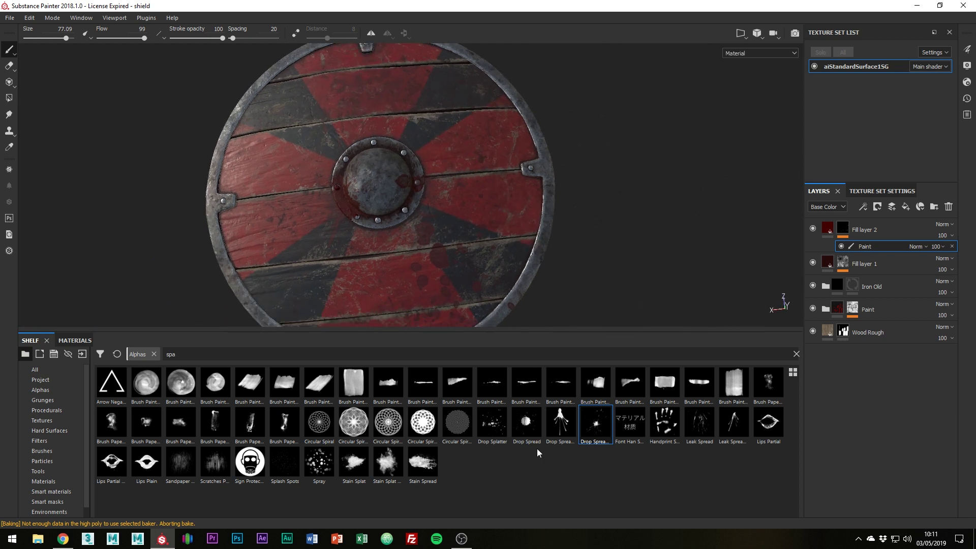
{"action": "left_click", "coordinate": [505, 430]}
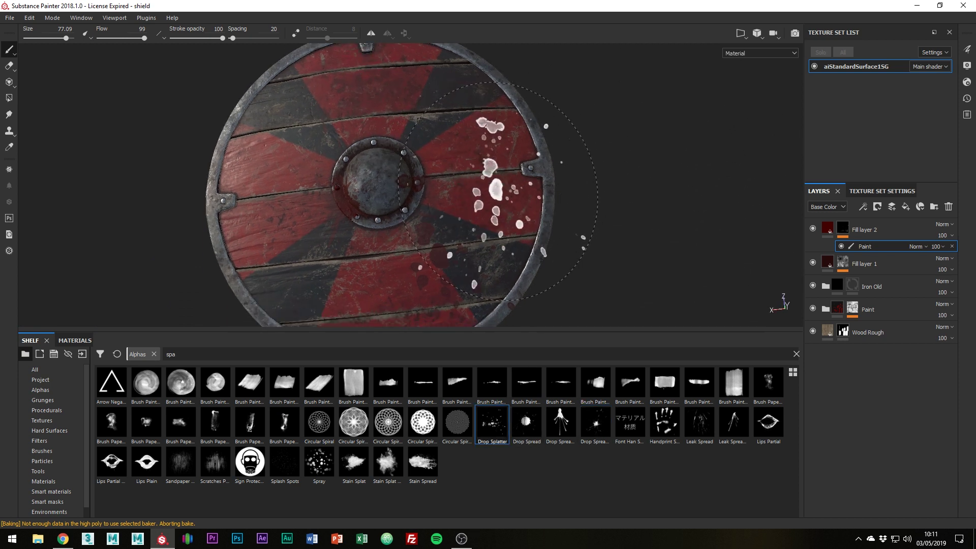
{"action": "left_click_drag", "start_coordinate": [644, 168], "coordinate": [584, 172], "text": "alt"}
{"action": "left_click", "coordinate": [307, 166]}
{"action": "mouse_move", "coordinate": [539, 239]}
{"action": "left_mouse_down", "text": "alt"}
{"action": "mouse_move", "coordinate": [560, 191]}
{"action": "mouse_move", "coordinate": [559, 207]}
{"action": "left_mouse_up", "text": "alt"}
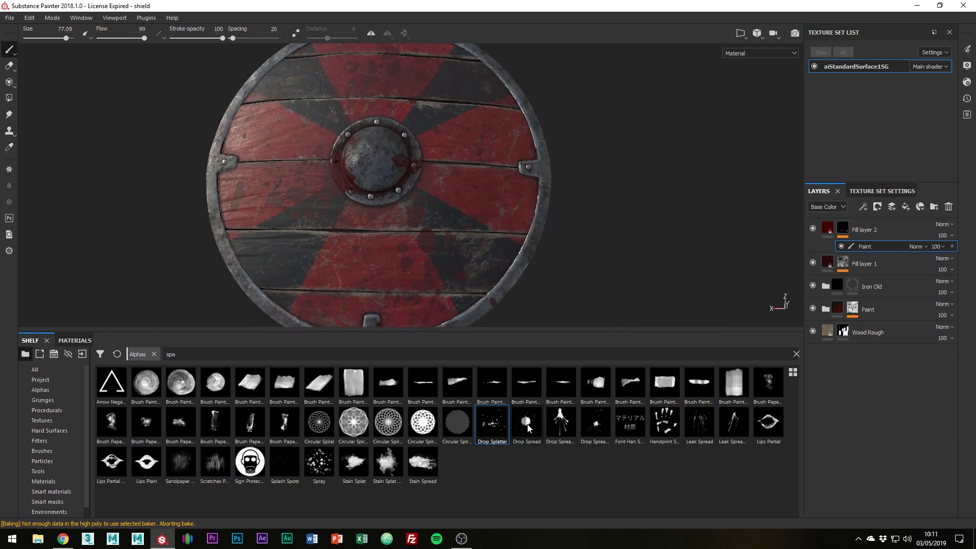
- Switch the brush to the Spray alpha at size 14.6 and turn the shield face-on
{"action": "left_click", "coordinate": [319, 464]}
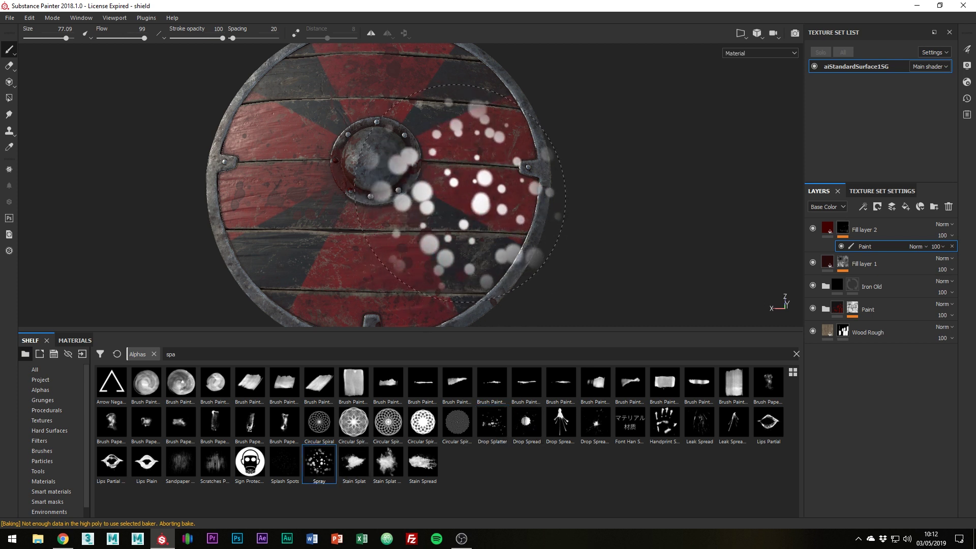
{"action": "right_click_drag", "start_coordinate": [519, 173], "coordinate": [493, 172], "text": "ctrl"}
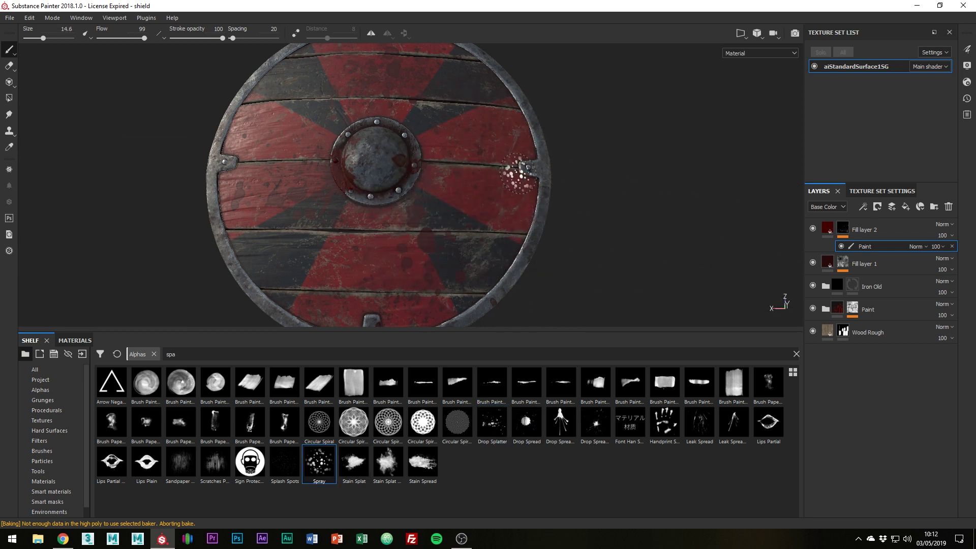
{"action": "left_click_drag", "start_coordinate": [702, 193], "coordinate": [646, 206], "text": "alt"}
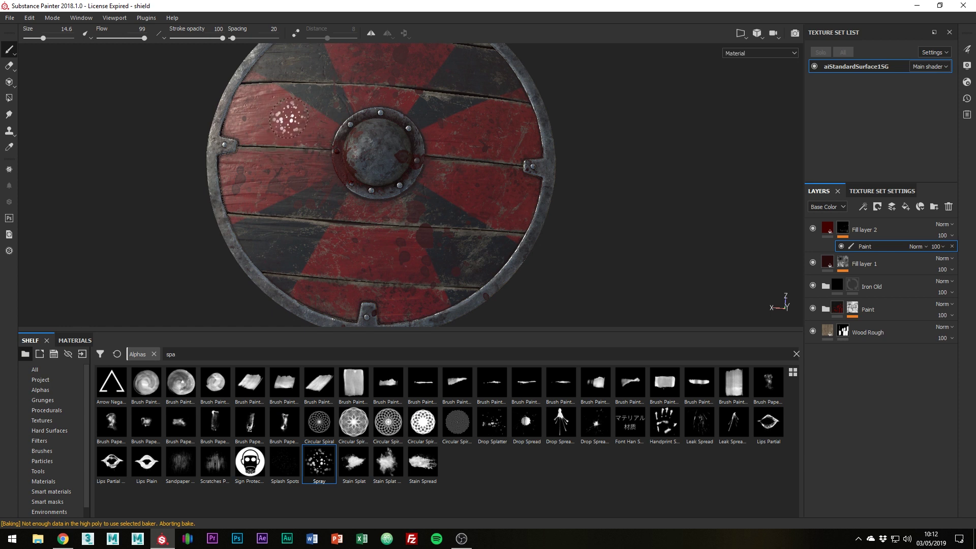
{"action": "mouse_move", "coordinate": [594, 170]}
{"action": "left_mouse_down", "text": "alt"}
{"action": "mouse_move", "coordinate": [592, 152]}
{"action": "mouse_move", "coordinate": [536, 144]}
{"action": "left_mouse_up", "text": "alt"}
{"action": "left_click_drag", "start_coordinate": [627, 164], "coordinate": [644, 176], "text": "alt"}
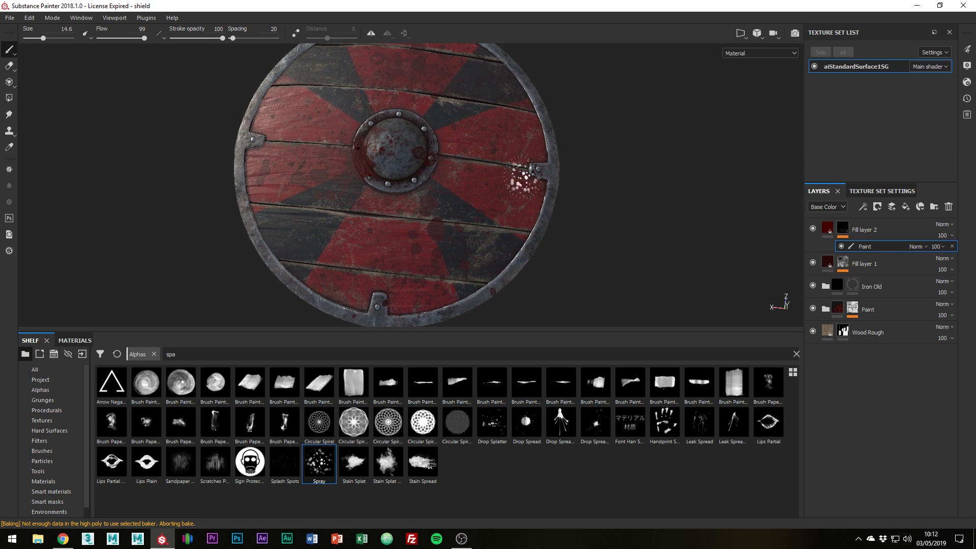
{"action": "mouse_move", "coordinate": [524, 175]}
{"action": "left_mouse_down", "text": "alt"}
{"action": "mouse_move", "coordinate": [628, 181]}
{"action": "mouse_move", "coordinate": [612, 174]}
{"action": "left_mouse_up", "text": "alt"}
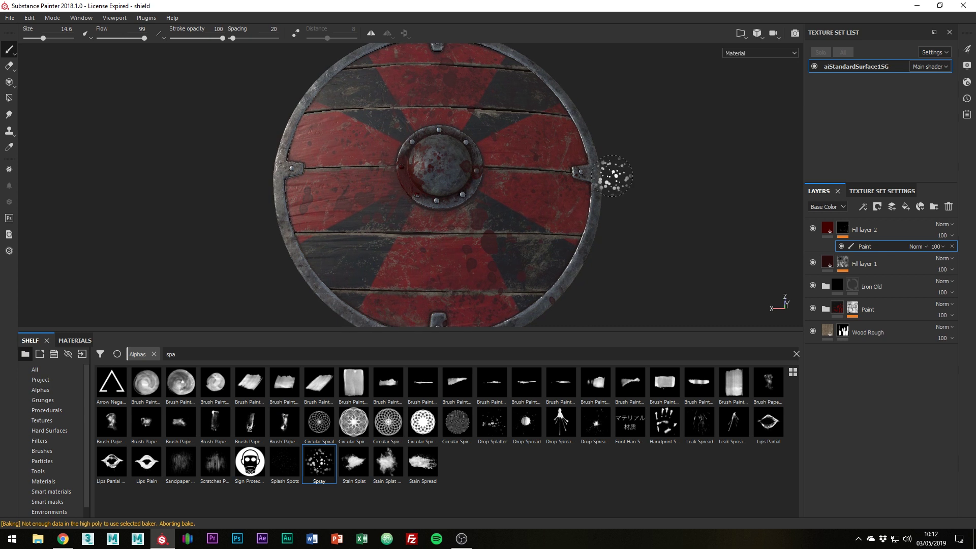
- Add a Dripping Rust generator to Fill layer 2's mask
{"action": "right_click", "coordinate": [843, 233]}
{"action": "left_click", "coordinate": [880, 409]}
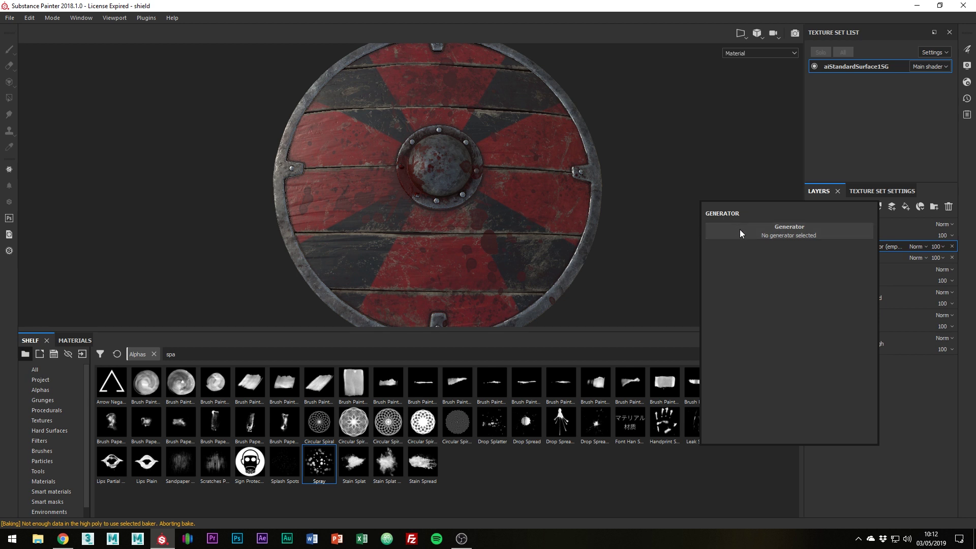
{"action": "left_click", "coordinate": [740, 230]}
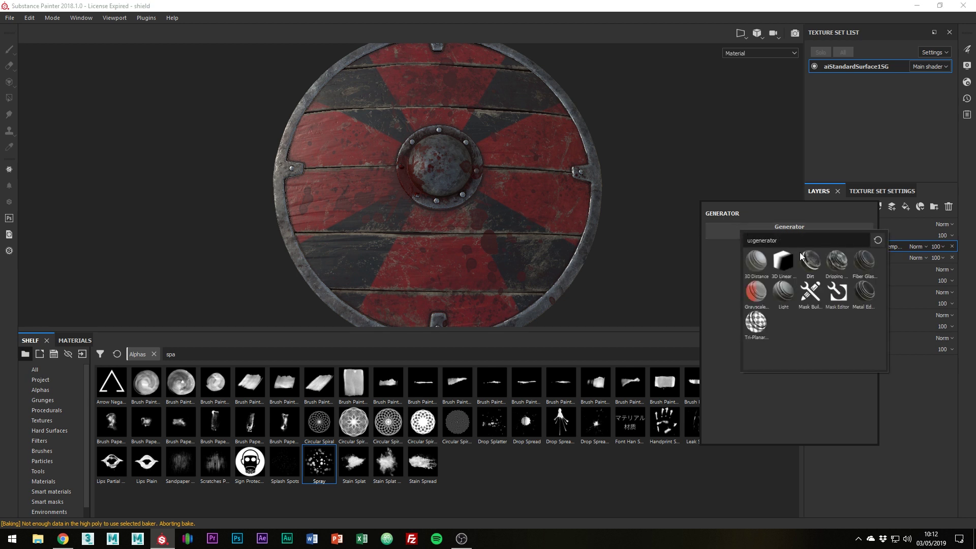
{"action": "left_click", "coordinate": [835, 260]}
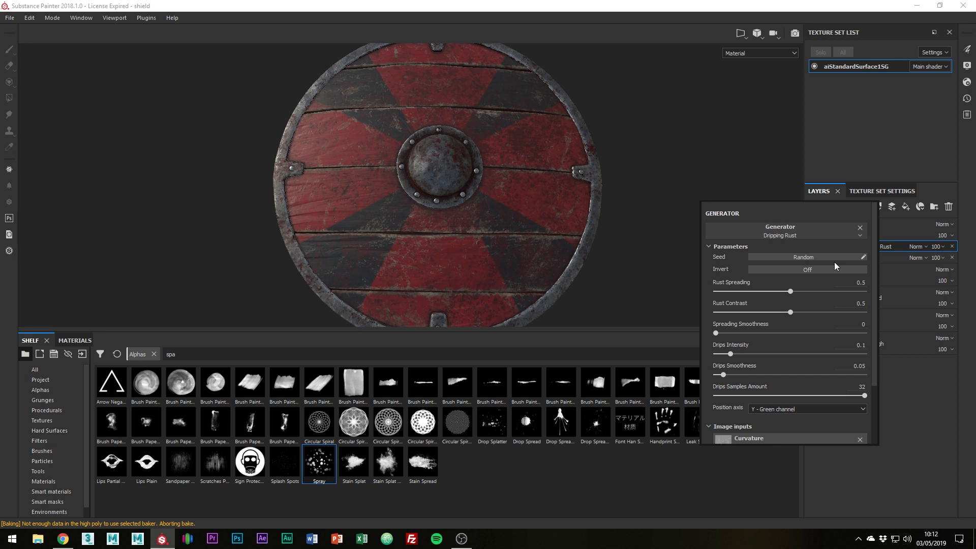
- Set the rust generator to Multiply blending with Rust Spreading at 0.78
{"action": "left_click", "coordinate": [917, 247]}
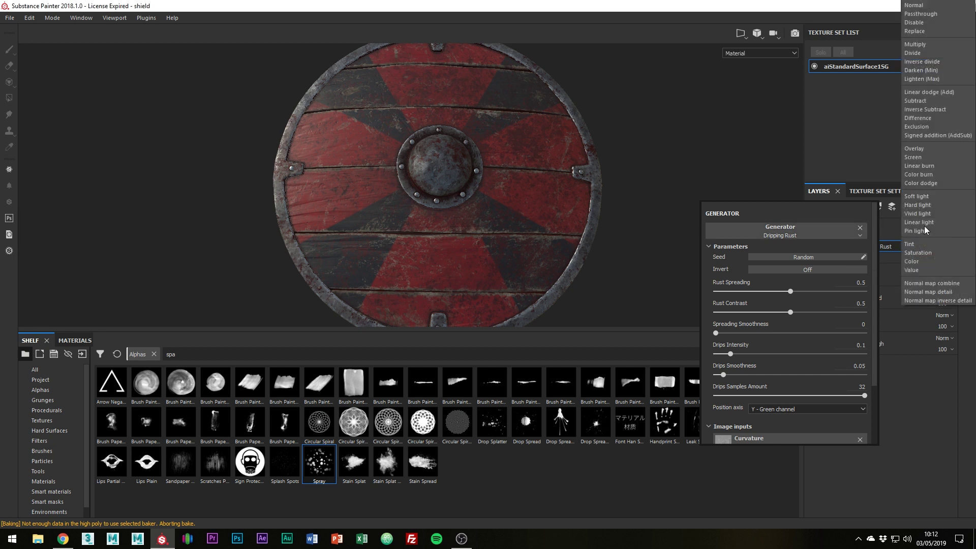
{"action": "left_click", "coordinate": [917, 44]}
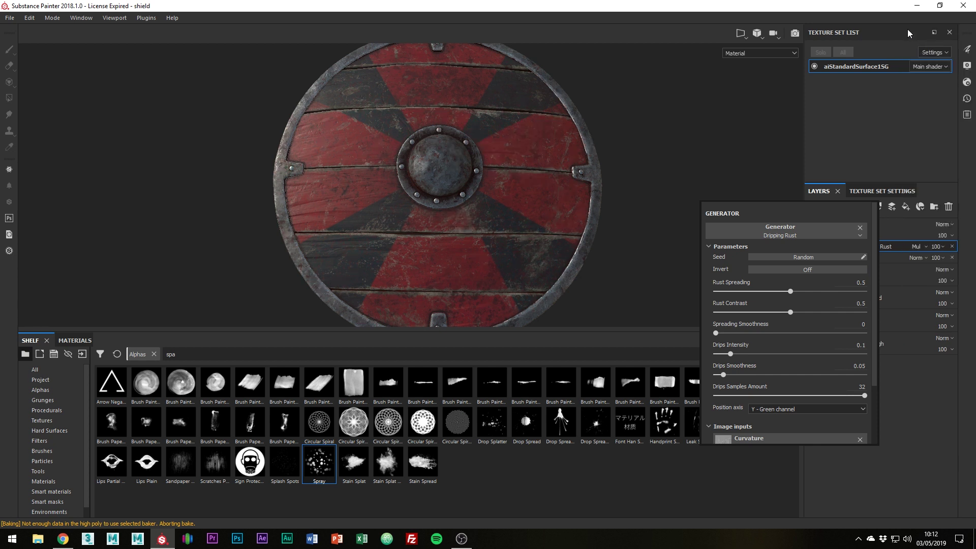
{"action": "left_click_drag", "start_coordinate": [792, 289], "coordinate": [859, 294]}
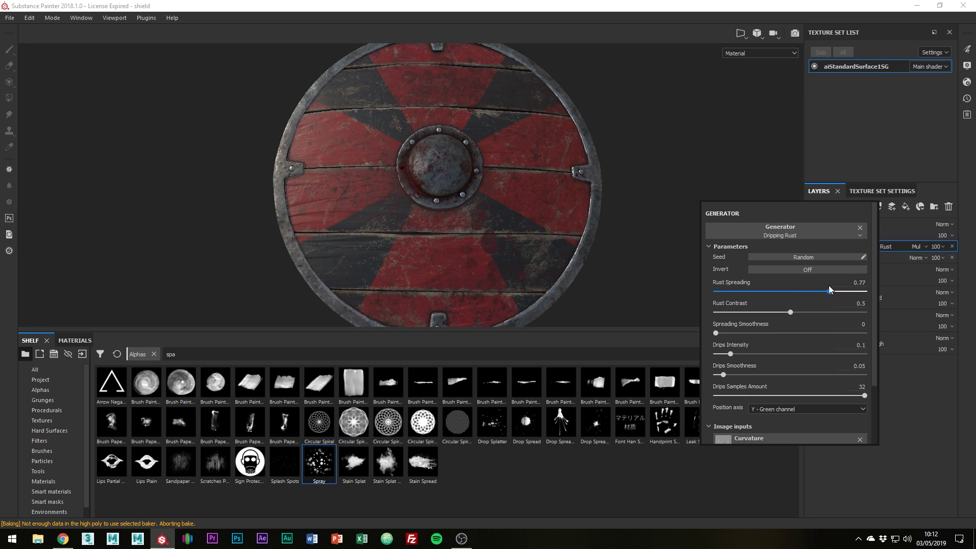
{"action": "left_click", "coordinate": [428, 219]}
{"action": "left_click_drag", "start_coordinate": [450, 194], "coordinate": [872, 233], "text": "alt"}
{"action": "left_click", "coordinate": [875, 246]}
{"action": "left_click_drag", "start_coordinate": [785, 212], "coordinate": [765, 203]}
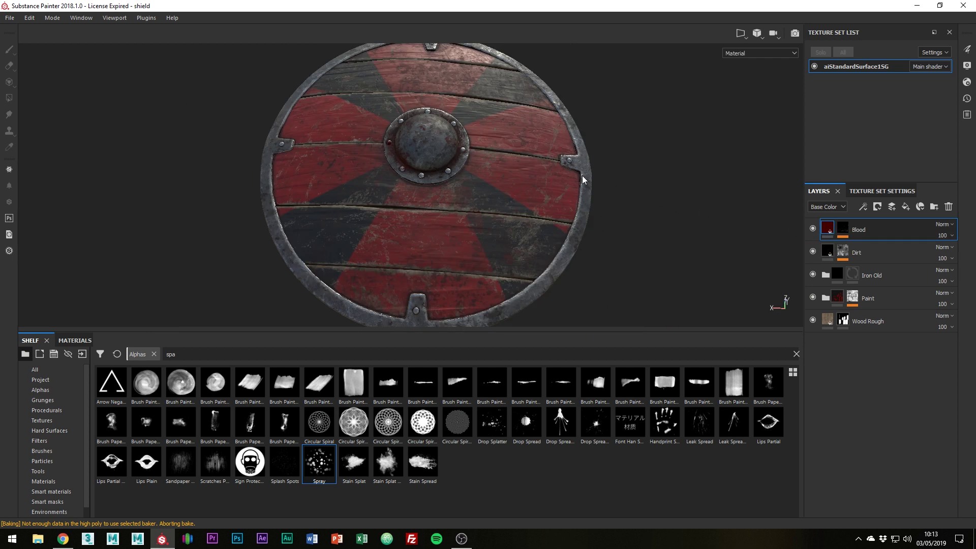
- Set the Blood fill layer's roughness to 0.862 so the splatters look duller
{"action": "left_click_drag", "start_coordinate": [583, 180], "coordinate": [631, 138], "text": "alt"}
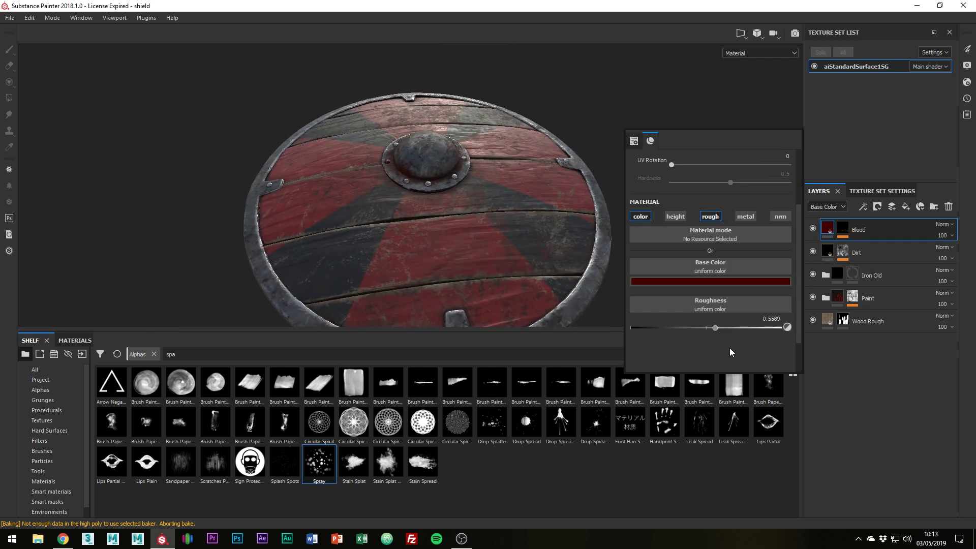
{"action": "left_click_drag", "start_coordinate": [713, 327], "coordinate": [654, 327]}
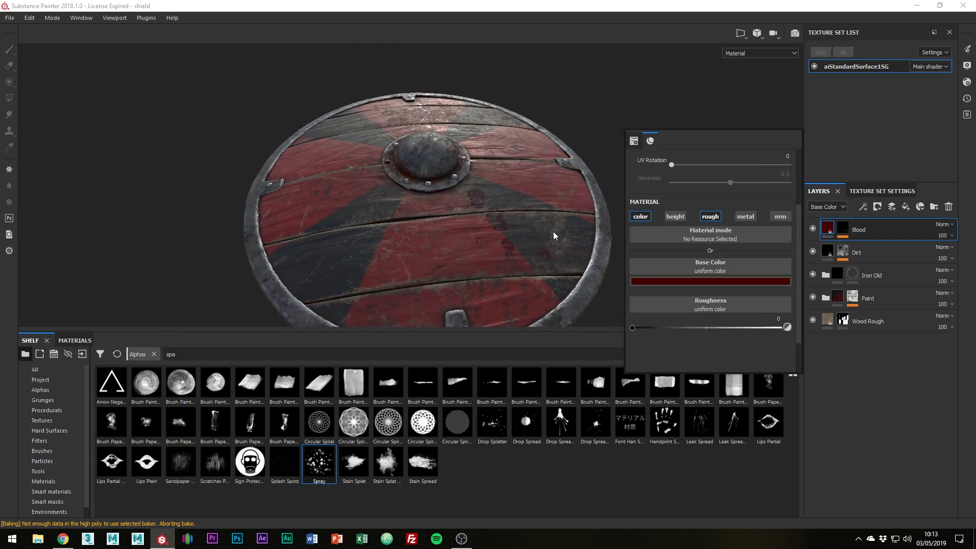
{"action": "left_click_drag", "start_coordinate": [542, 215], "coordinate": [636, 214], "text": "alt"}
{"action": "right_click", "coordinate": [649, 209]}
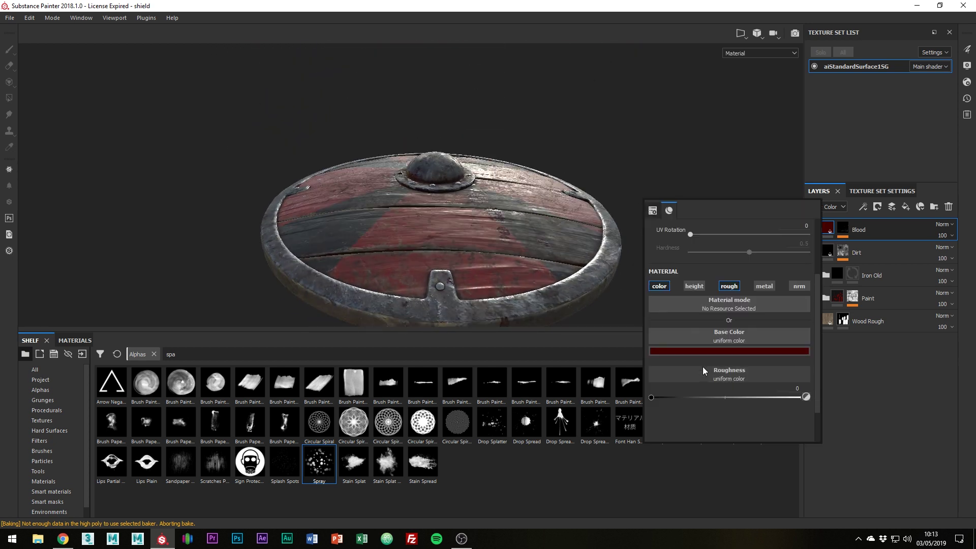
{"action": "left_click_drag", "start_coordinate": [712, 397], "coordinate": [765, 395]}
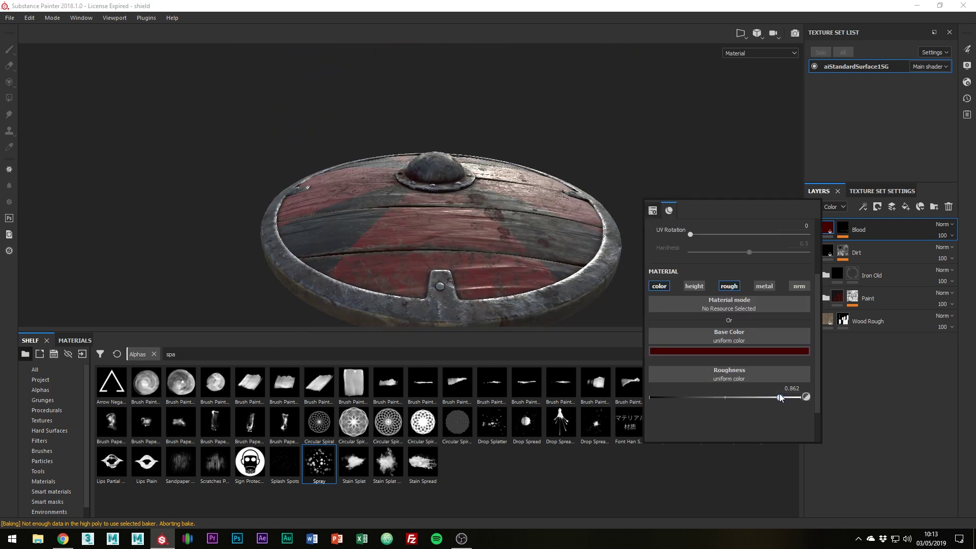
{"action": "left_click_drag", "start_coordinate": [676, 170], "coordinate": [628, 200], "text": "alt"}
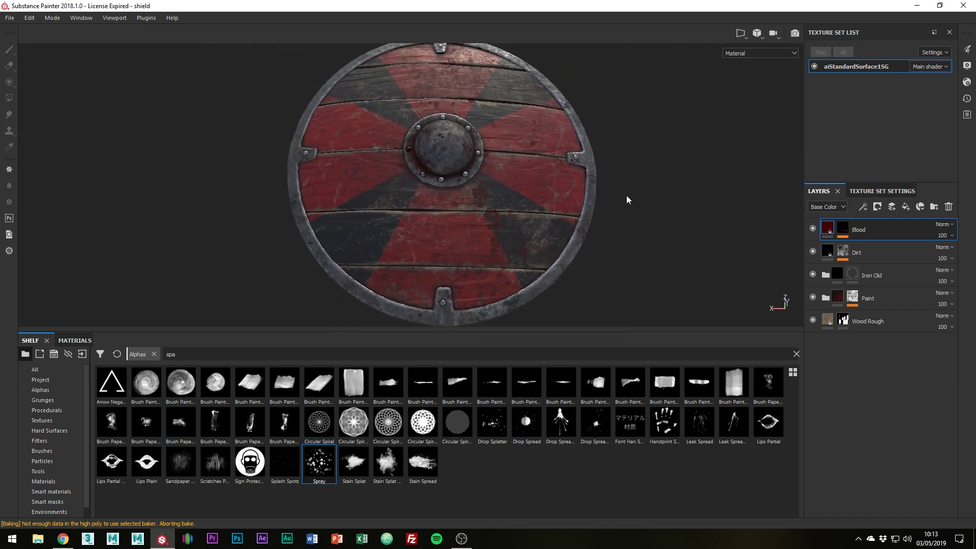
- Set the texture export destination to a new Desktop folder named Shield
{"action": "left_click", "coordinate": [6, 19]}
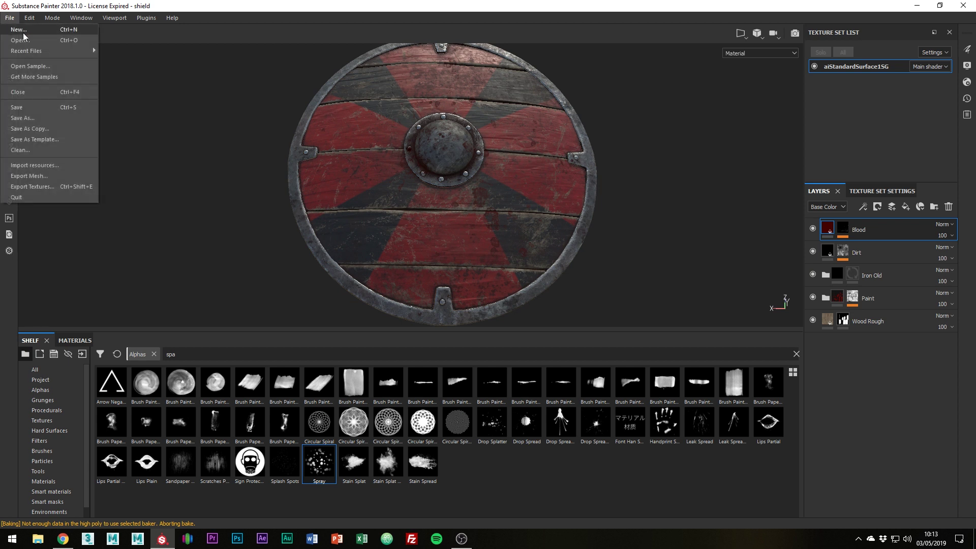
{"action": "left_click", "coordinate": [47, 188]}
{"action": "left_click", "coordinate": [439, 120]}
{"action": "left_click", "coordinate": [300, 128]}
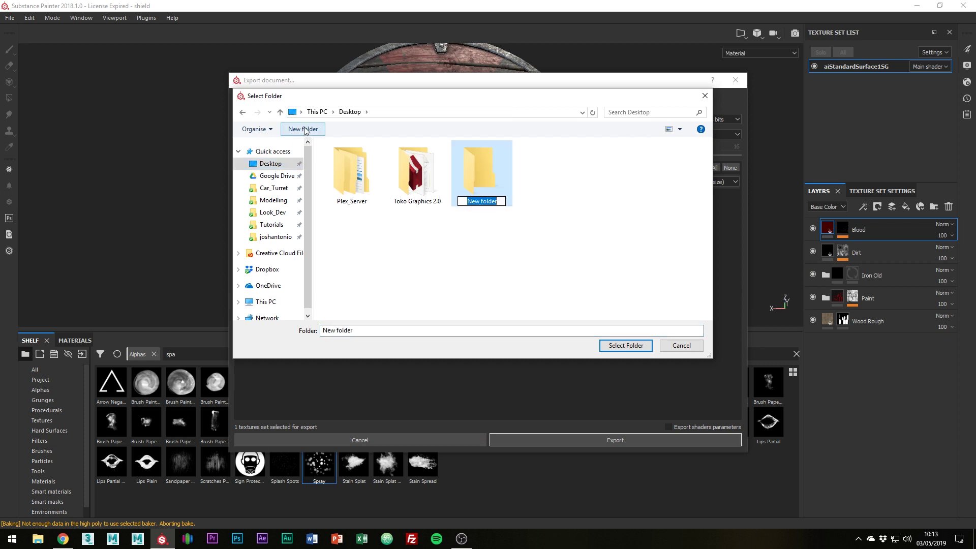
{"action": "type", "text": "Shield"}
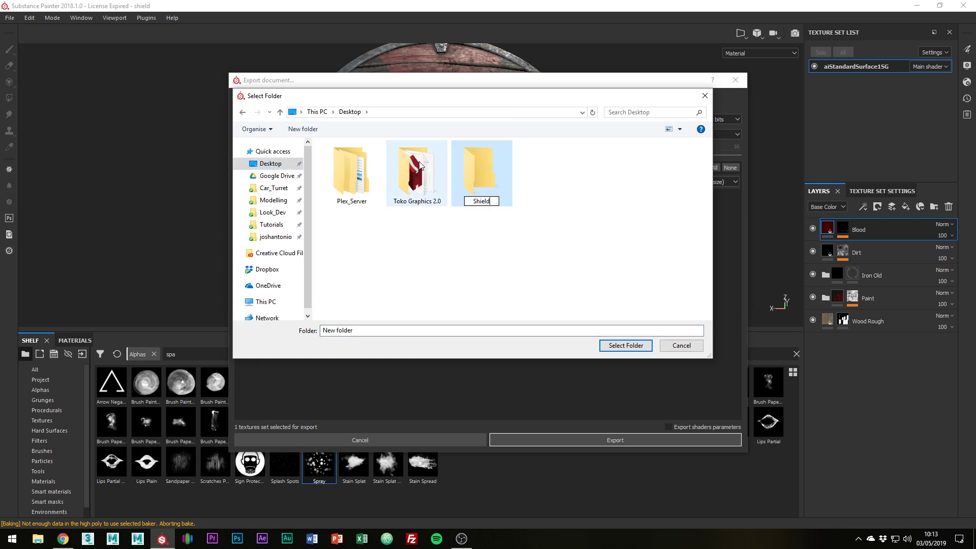
{"action": "key", "text": "Return"}
{"action": "key", "text": "Return"}
{"action": "left_click", "coordinate": [616, 344]}
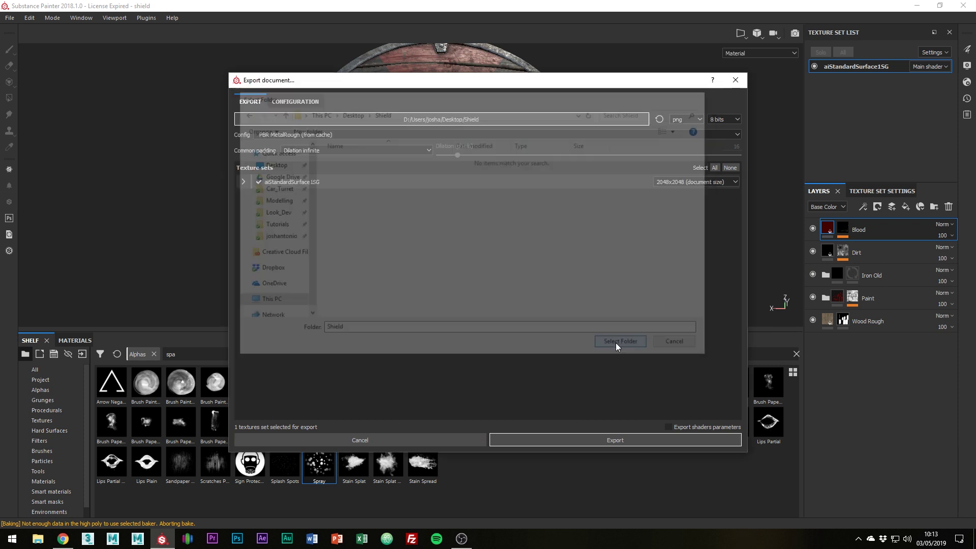
- Export the textures with the PBR MetalRough preset at 4096x4096
{"action": "left_click", "coordinate": [356, 136]}
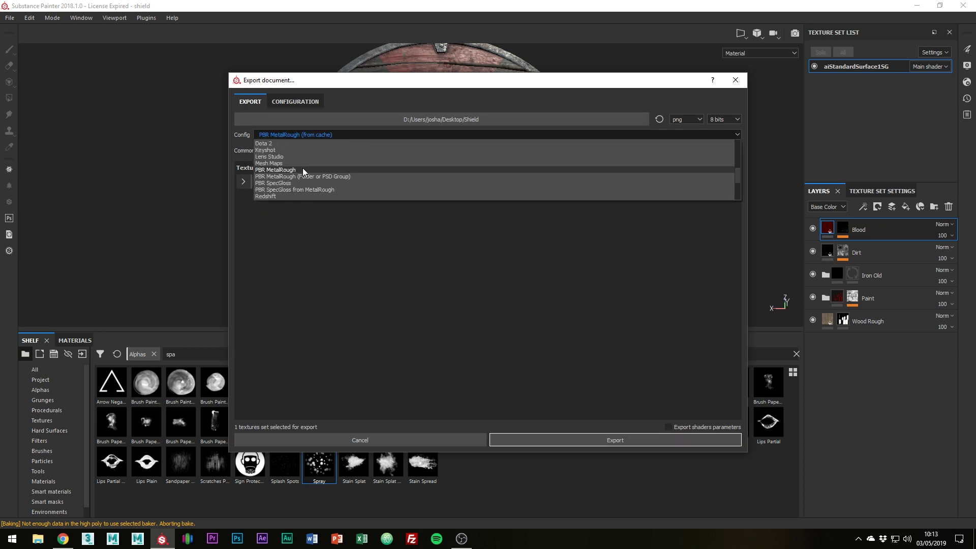
{"action": "left_click", "coordinate": [306, 150]}
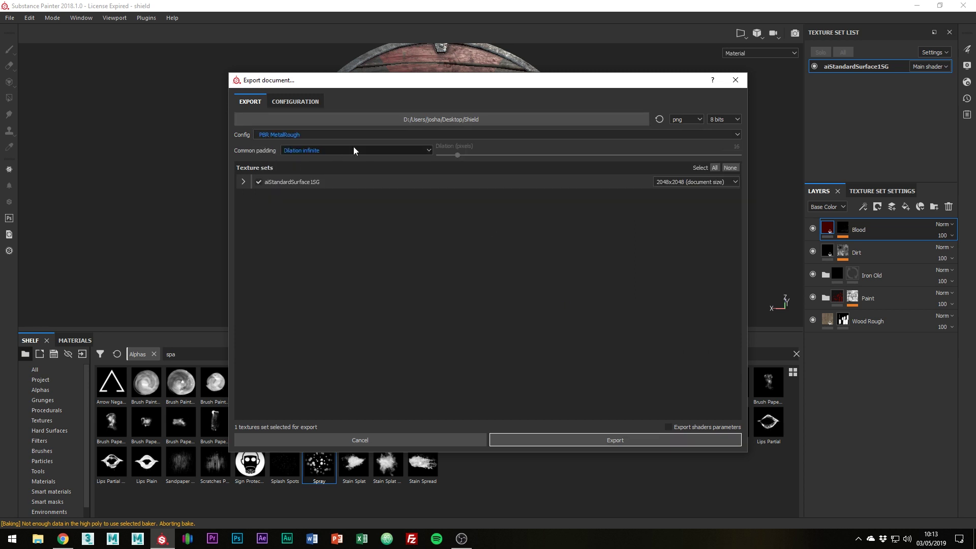
{"action": "left_click", "coordinate": [667, 182]}
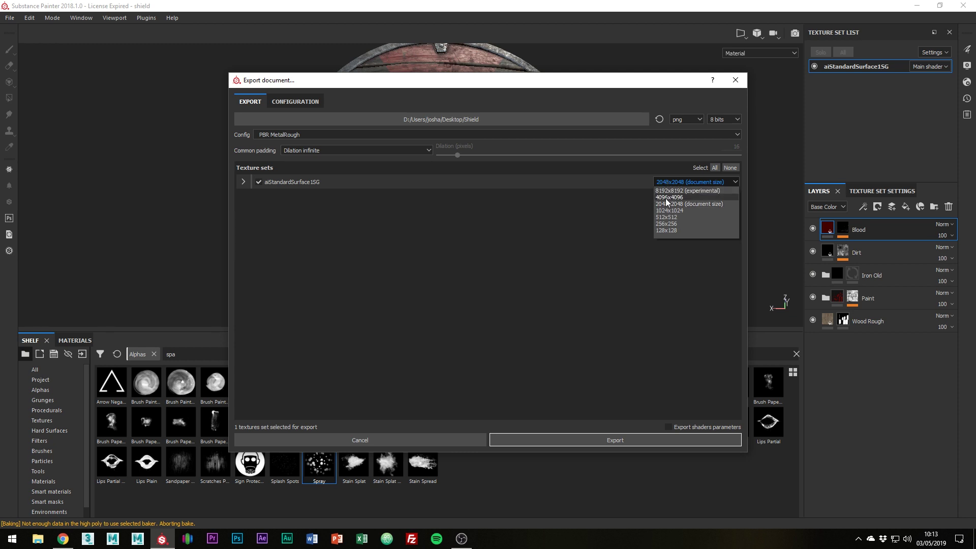
{"action": "left_click", "coordinate": [666, 198]}
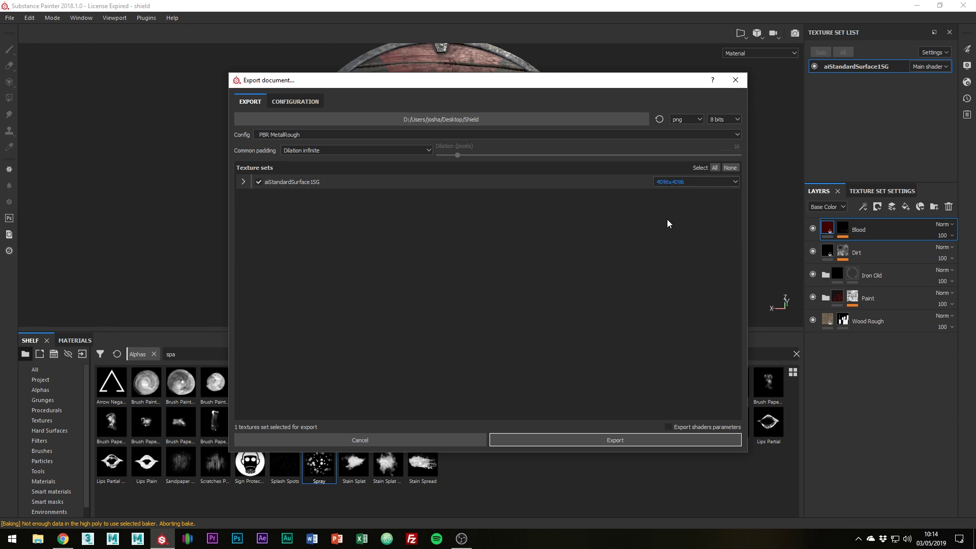
{"action": "left_click", "coordinate": [667, 437]}
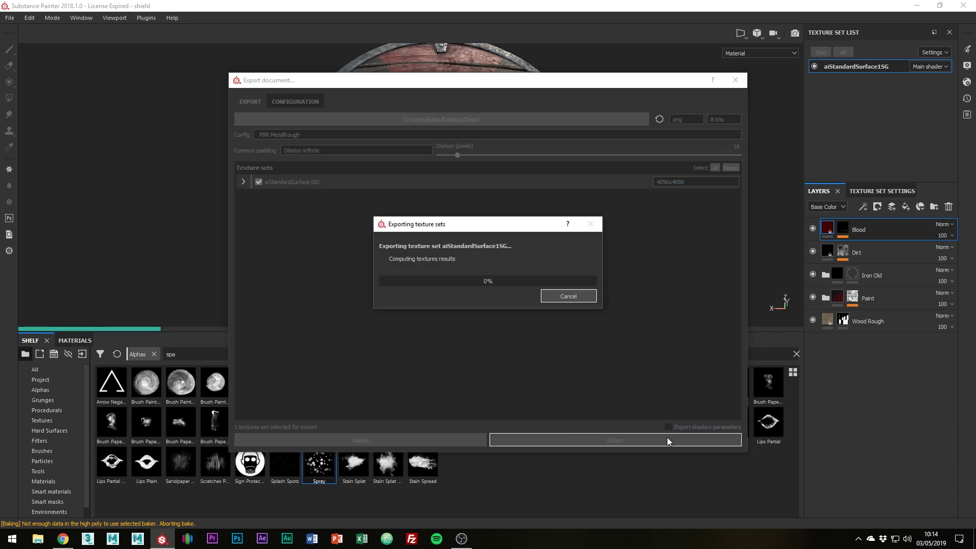